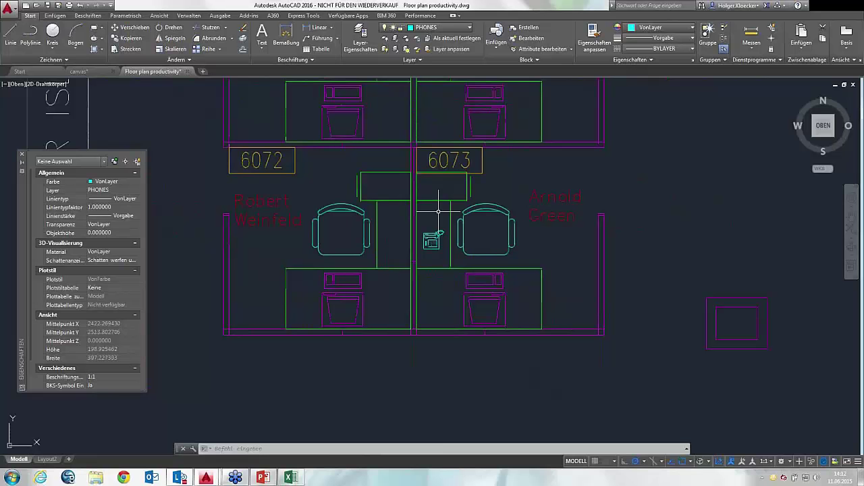
- Zoom out, then zoom and pan in to the top-left wall corner of the floor plan
scroll(438, 212, down, 1)
scroll(453, 230, down, 3)
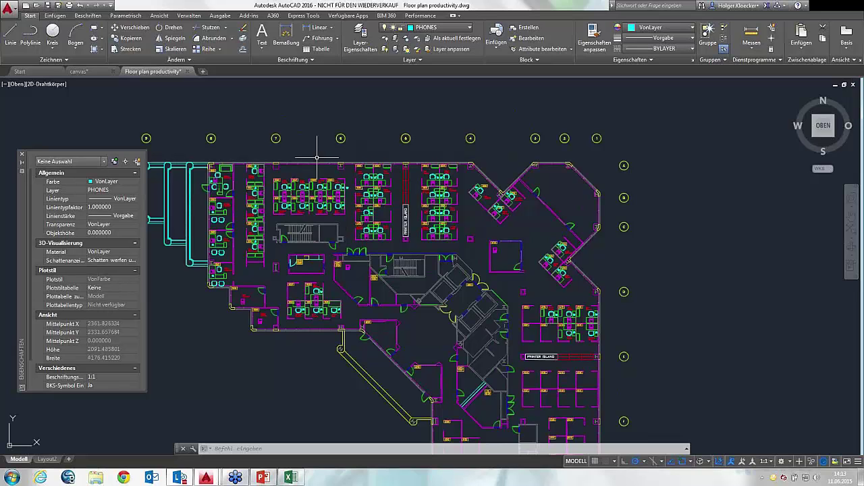
scroll(250, 186, up, 2)
scroll(237, 188, up, 3)
scroll(234, 188, up, 3)
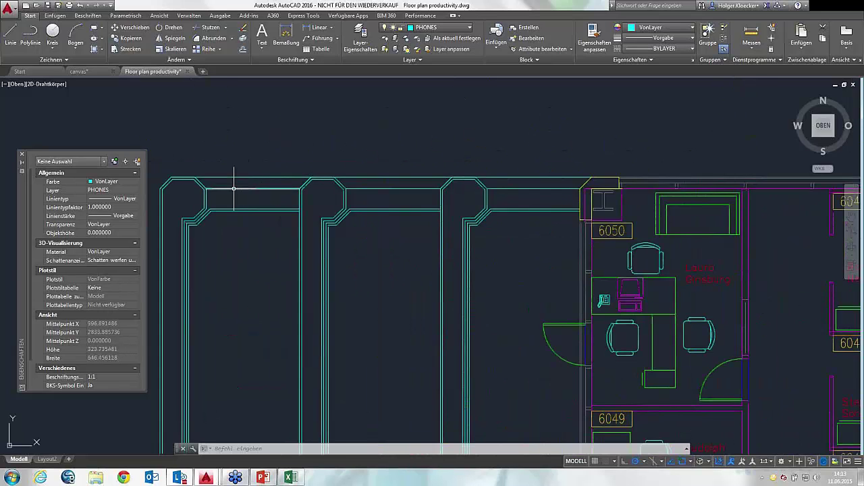
middle_drag(234, 188, 301, 189)
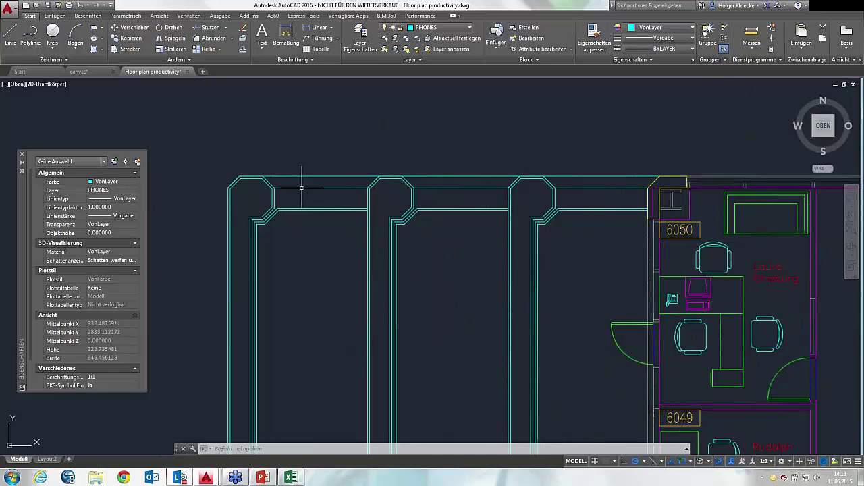
scroll(286, 183, up, 2)
middle_drag(257, 183, 287, 183)
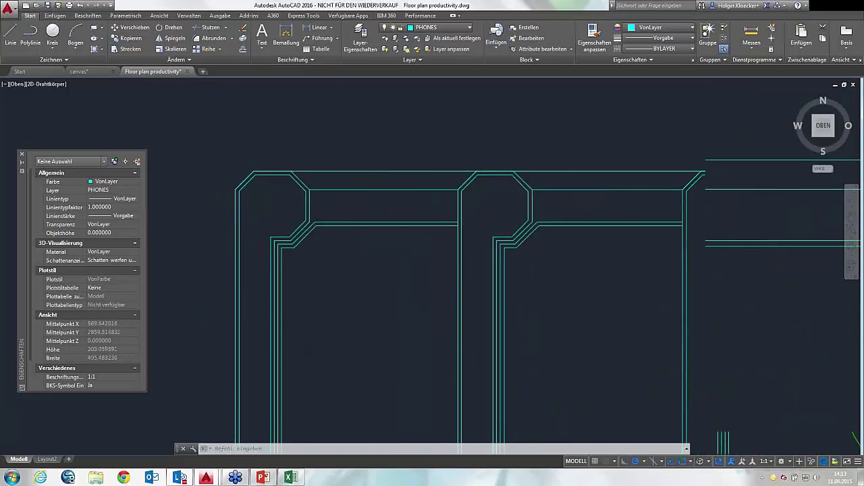
scroll(256, 207, up, 2)
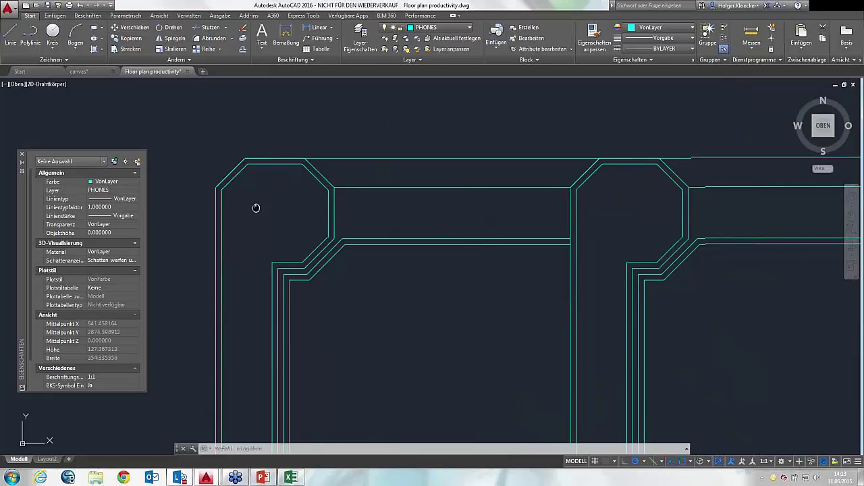
middle_drag(256, 207, 265, 206)
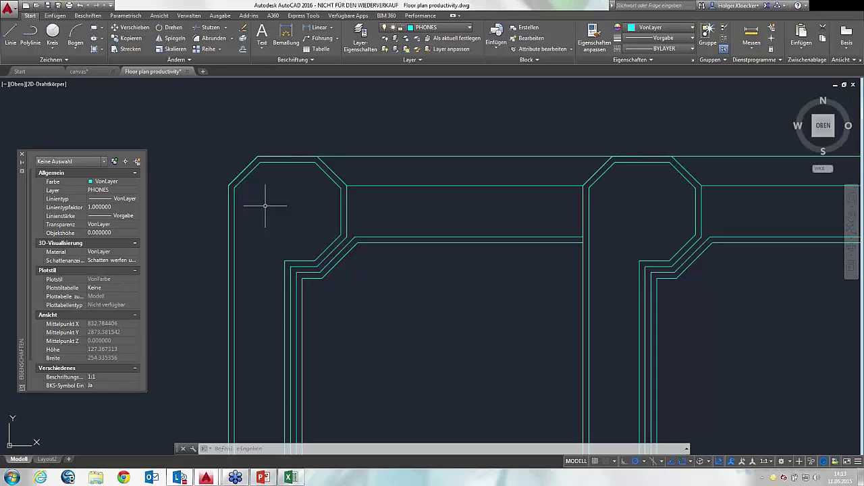
- Restore saved view V1 via -AUSSCHNT Holen, showing cubicles 6072 and 6073
text(-a)
key(Return)
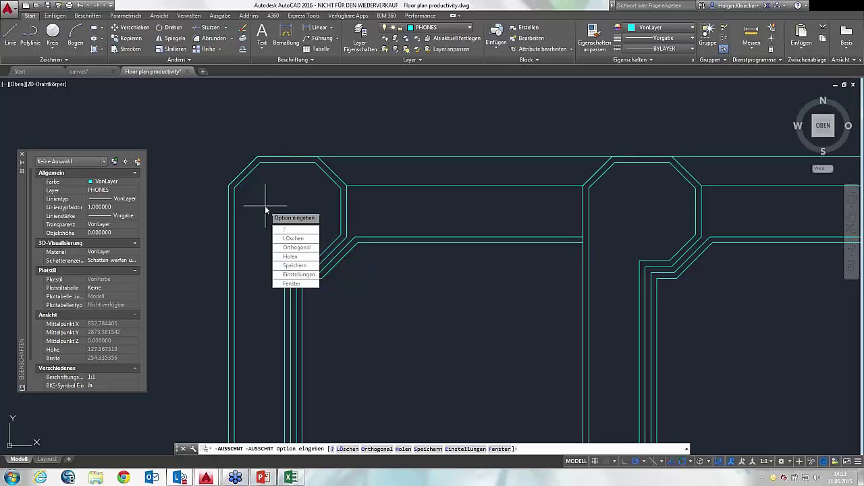
click(283, 260)
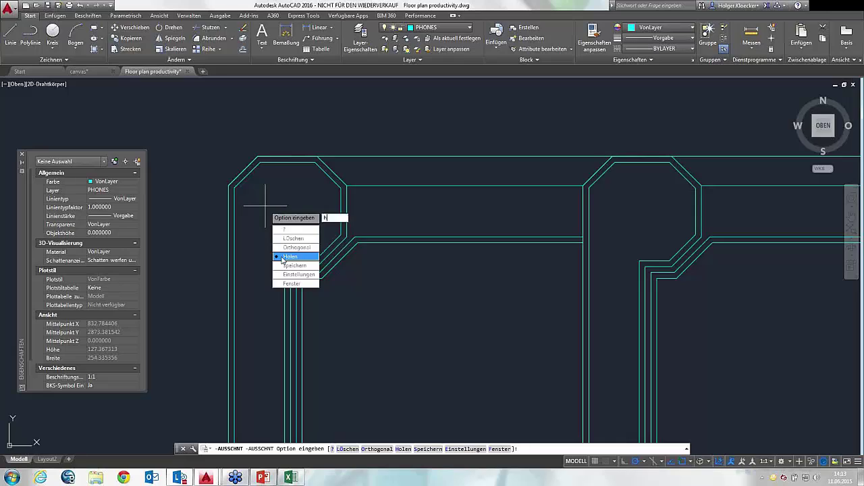
key(Return)
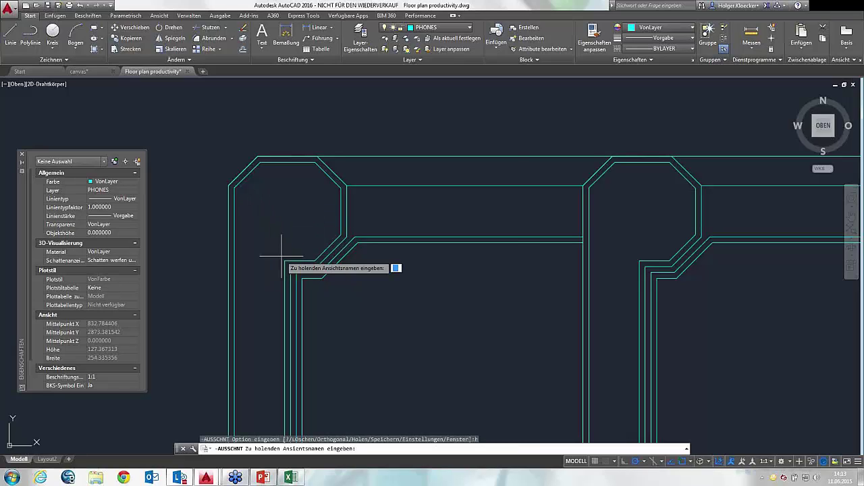
text(-)
key(Return)
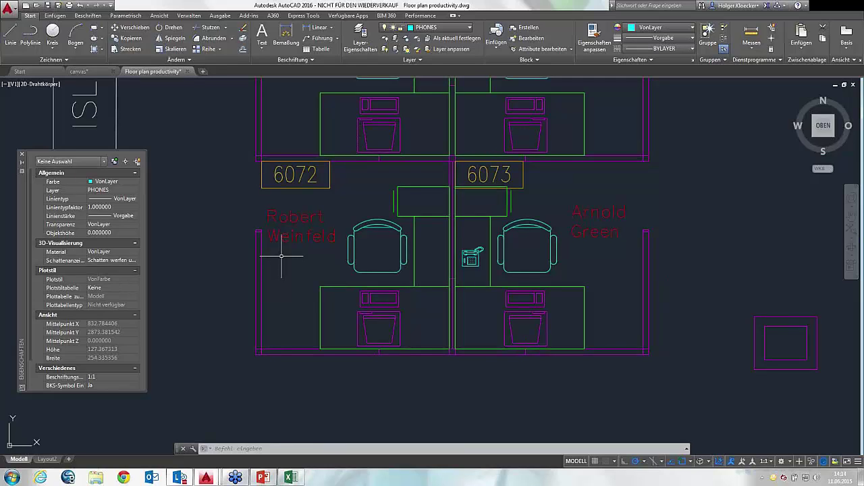
- Check saved model view V1 in the View Manager (AS), then cancel without changes
text(AS)
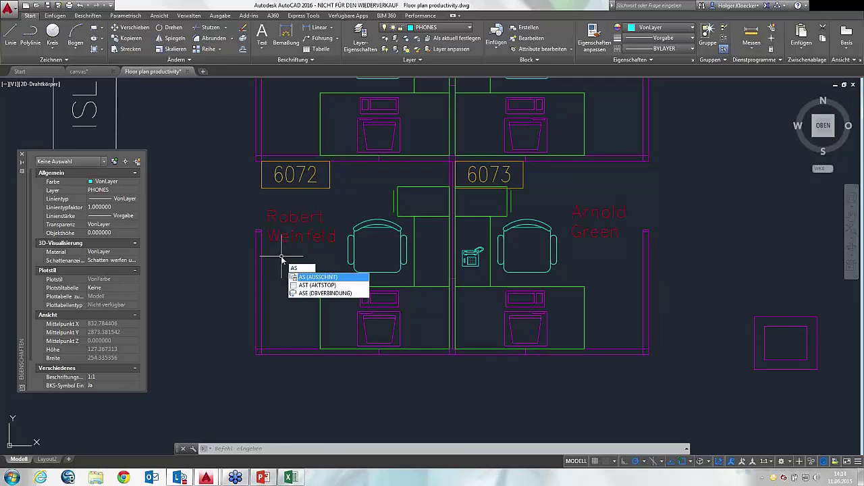
key(Return)
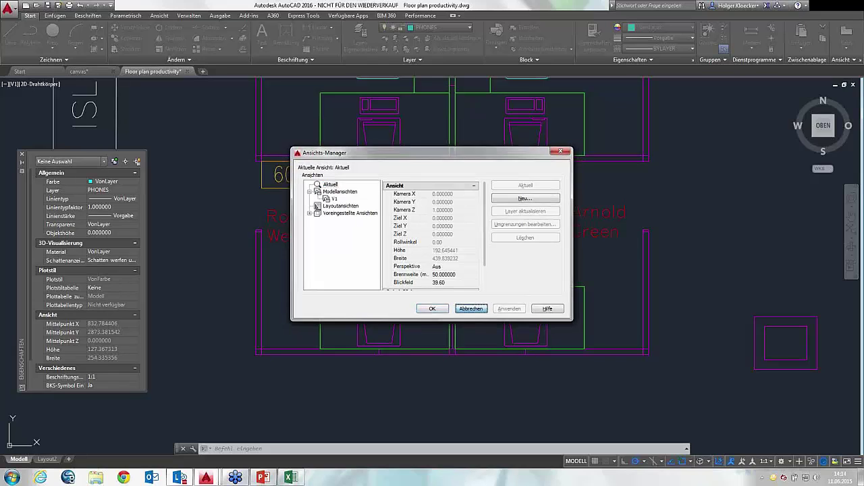
click(467, 311)
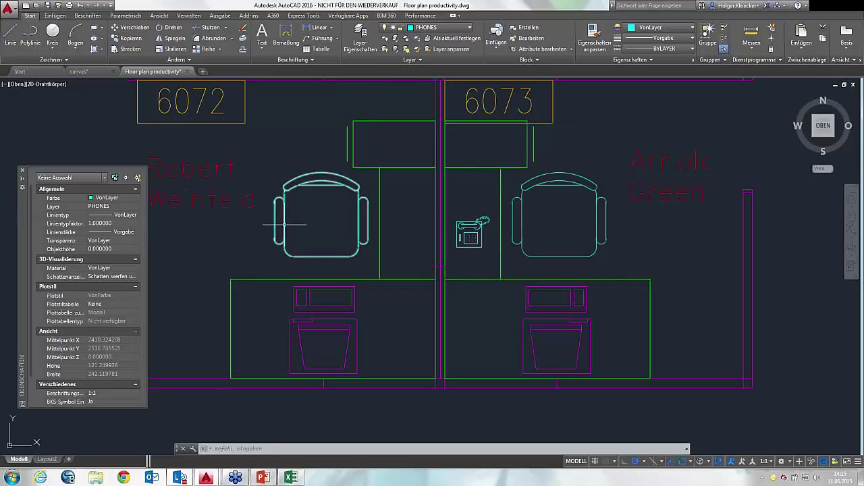
- Select the FNPHONE phone block between cubicles 6072 and 6073 and bring up its context menu
middle_drag(284, 224, 299, 223)
click(483, 233)
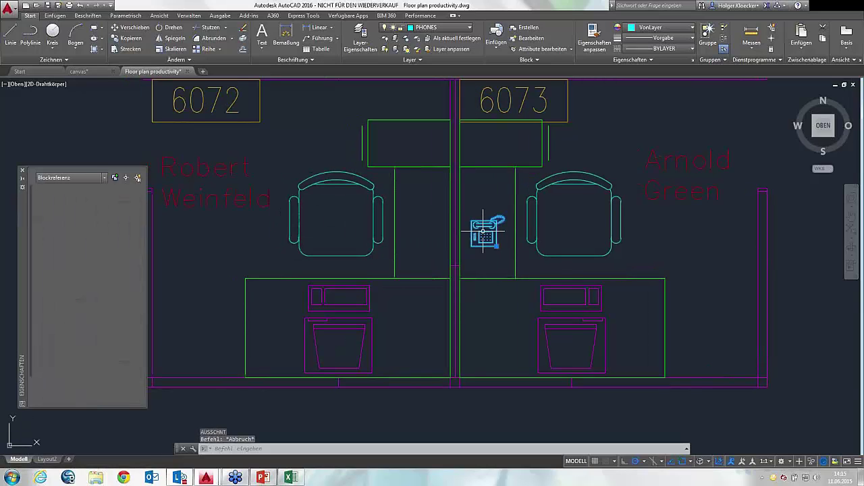
scroll(473, 231, up, 2)
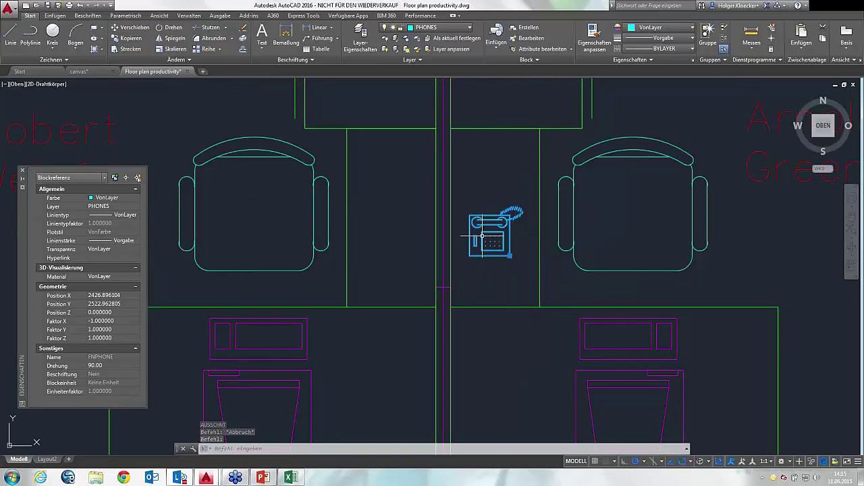
right_click(483, 237)
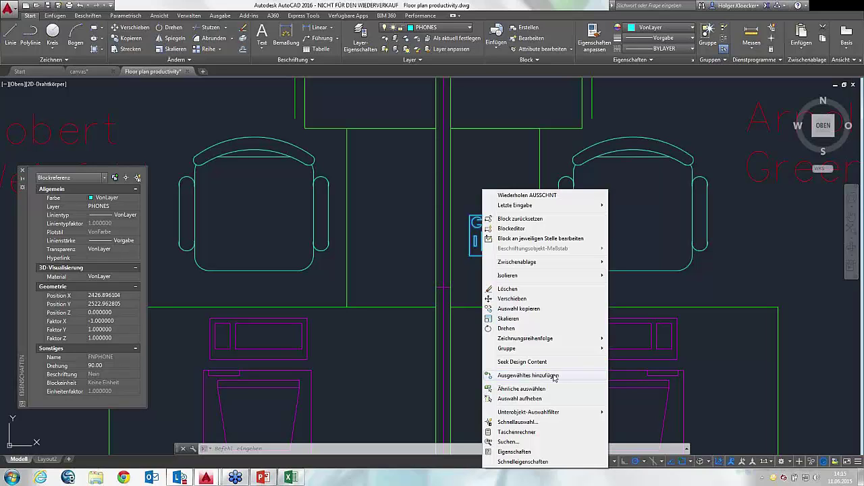
- Start an Add Selected copy of the FNPHONE block with a -90 degree rotation
click(554, 376)
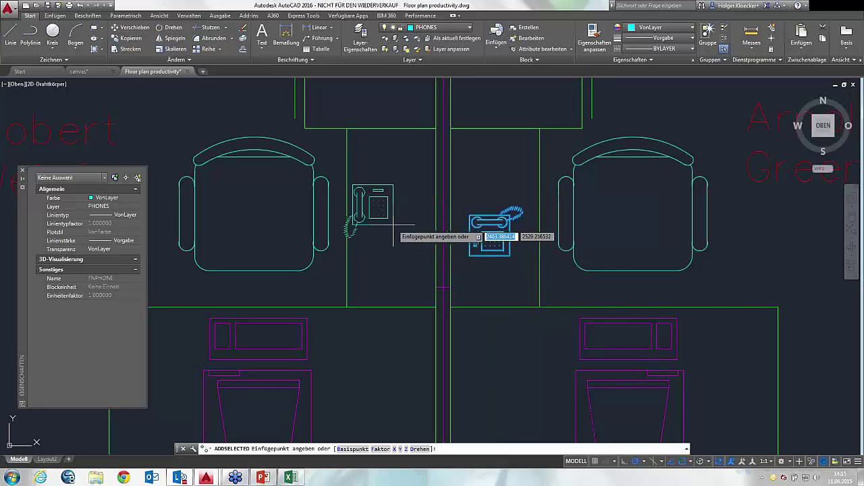
middle_drag(393, 226, 409, 230)
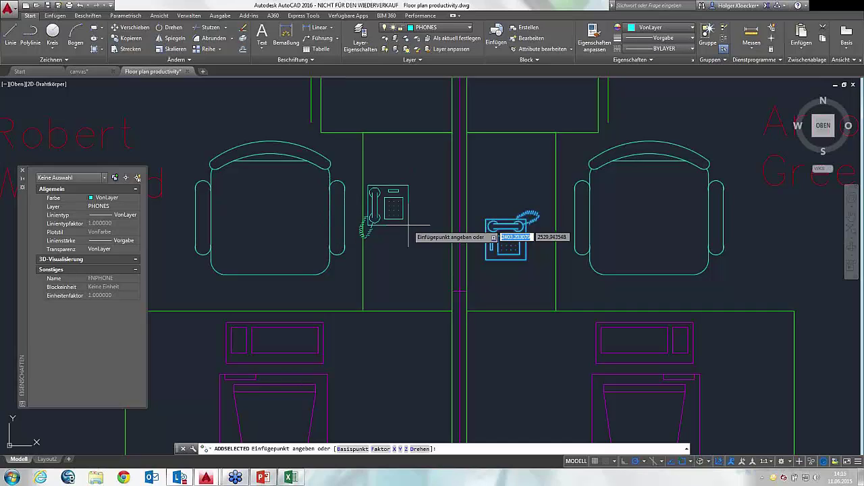
text(d)
key(Return)
text(-90)
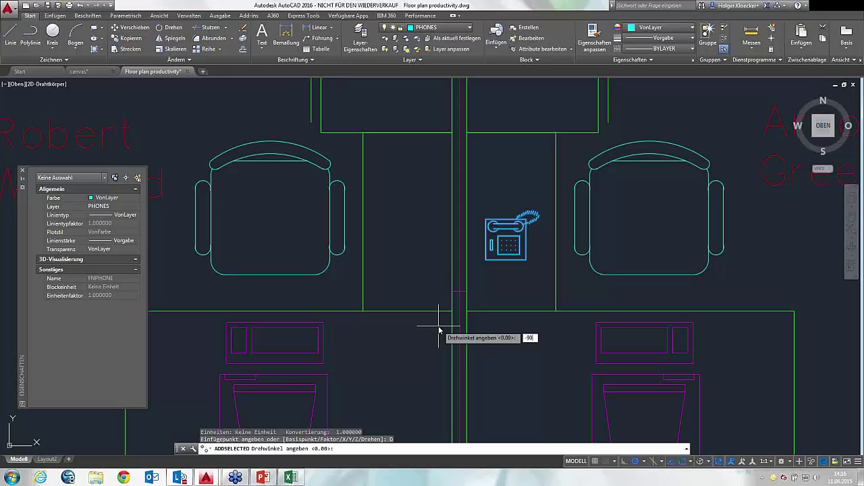
key(Return)
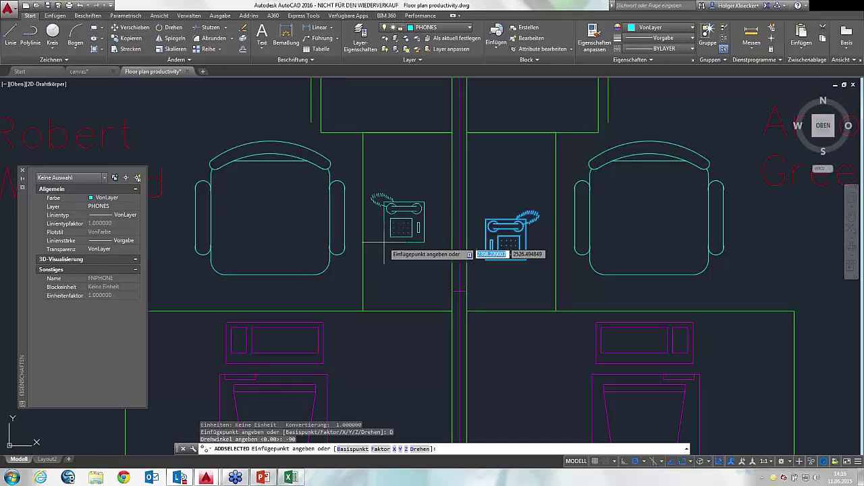
- Redefine the phone's base point at a midpoint and turn on the Midpoint running snap
right_click(385, 241)
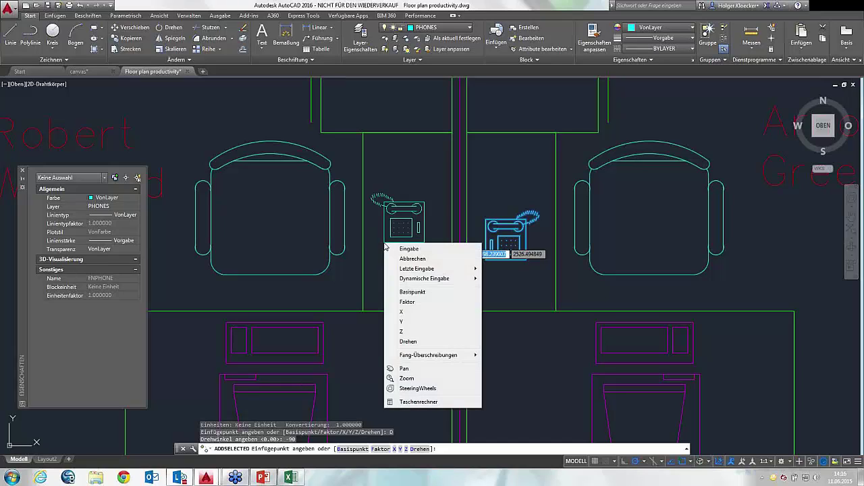
click(411, 291)
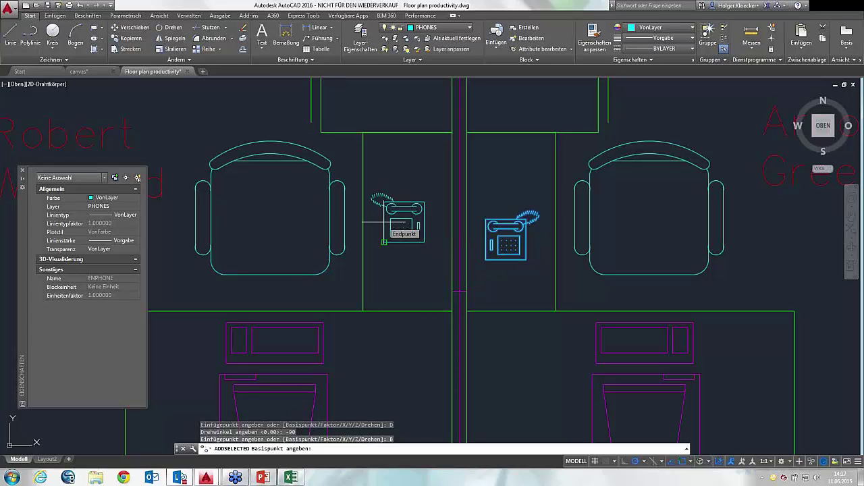
shift+right_click(384, 222)
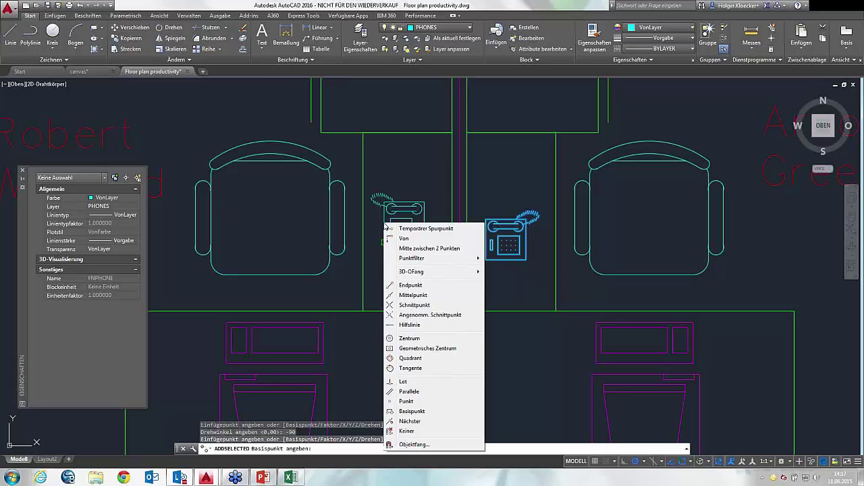
click(408, 295)
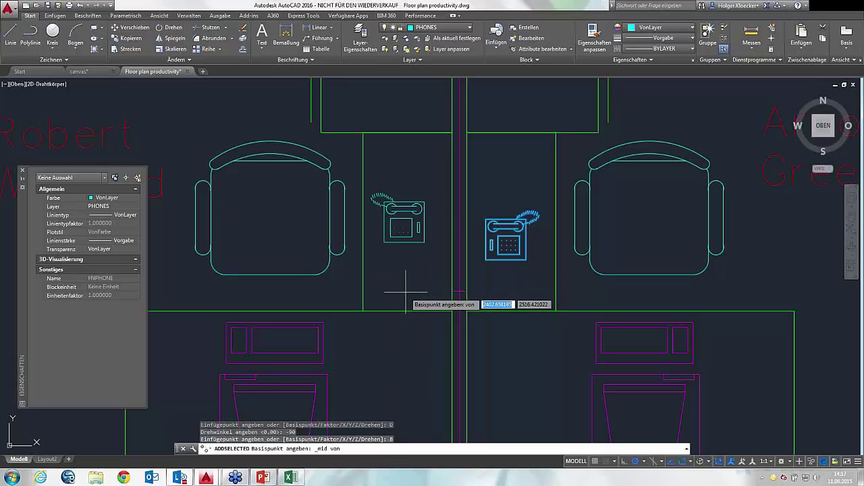
click(384, 222)
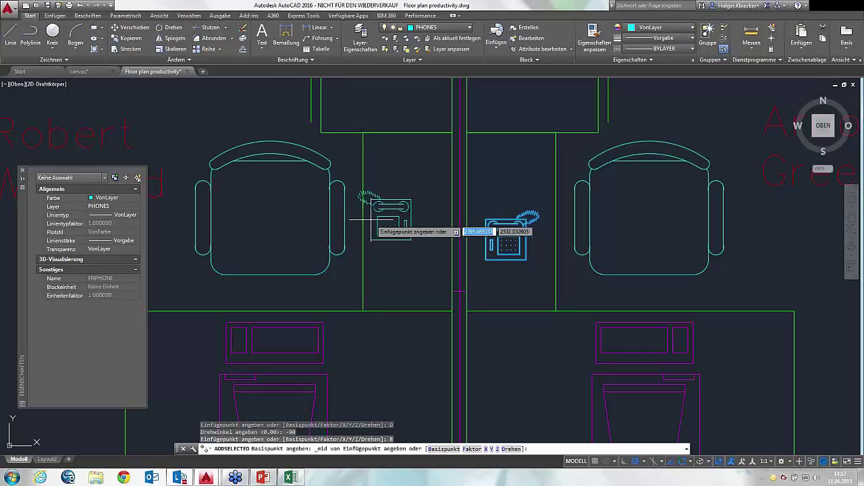
shift+right_click(370, 219)
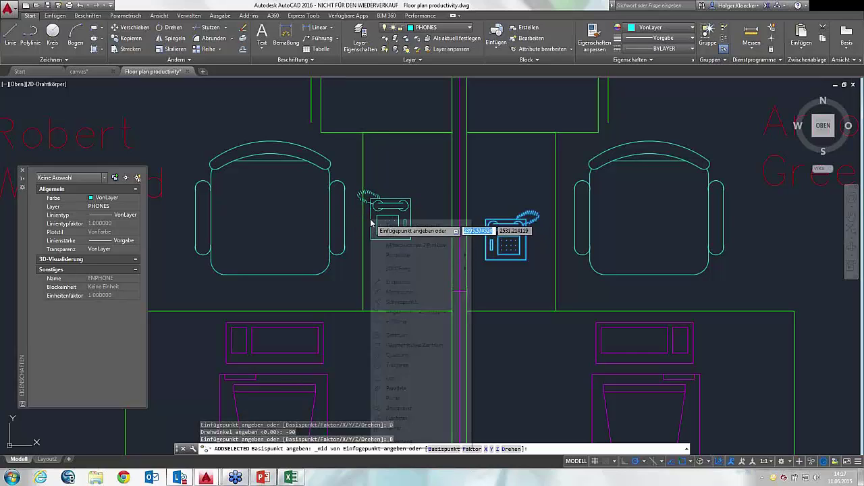
click(394, 293)
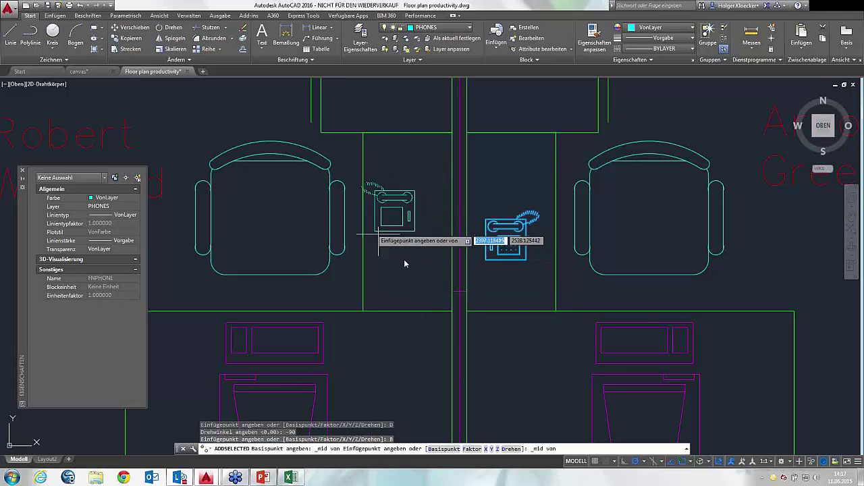
click(691, 462)
click(706, 307)
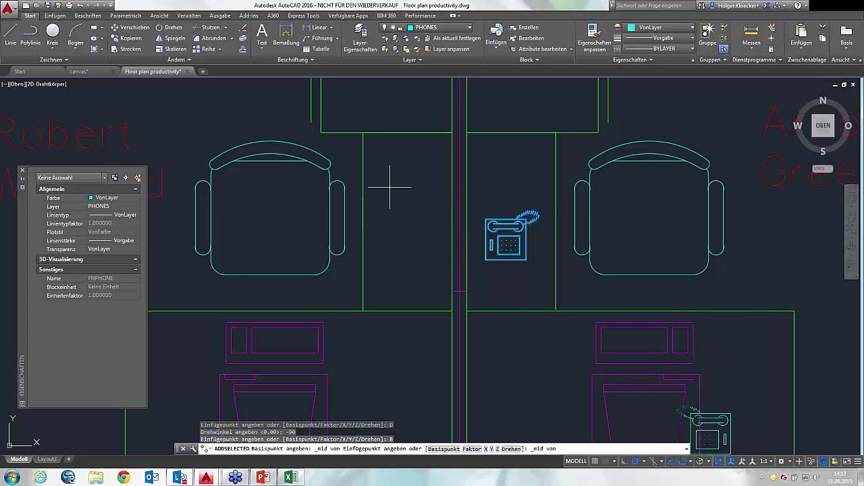
- Reset the phone's midpoint base point and insert it in the left cubicle at default X scale
shift+right_click(380, 240)
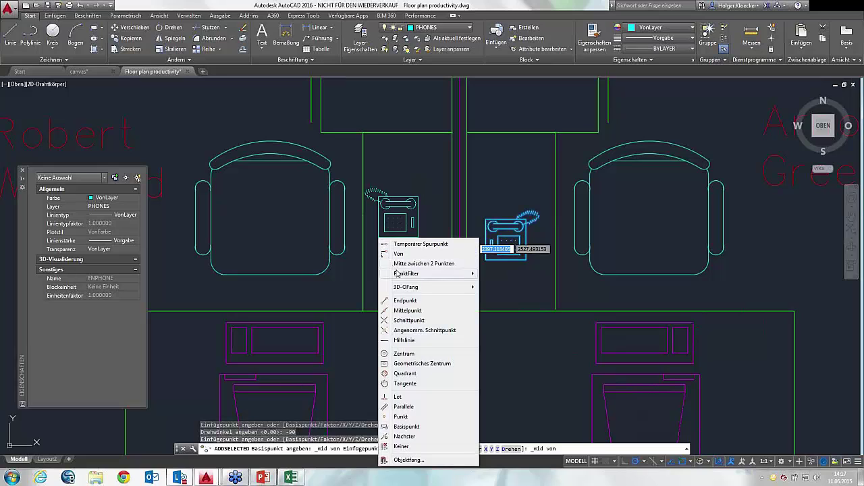
click(407, 310)
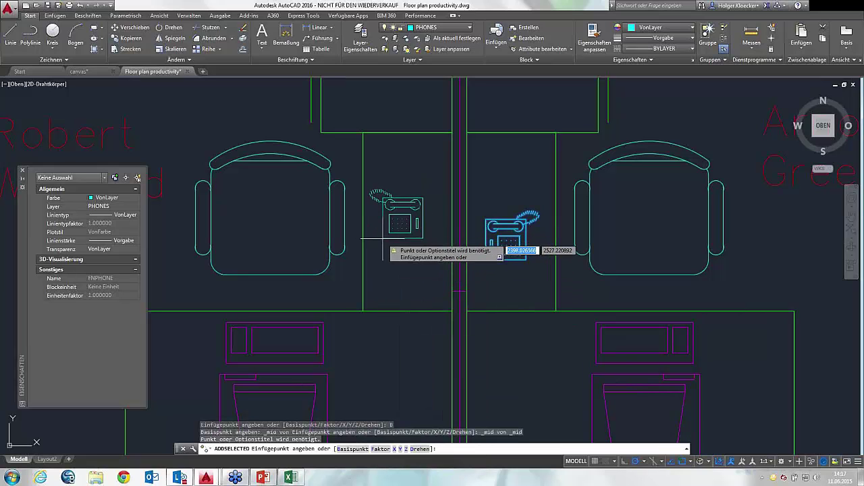
right_click(380, 237)
click(402, 293)
click(383, 219)
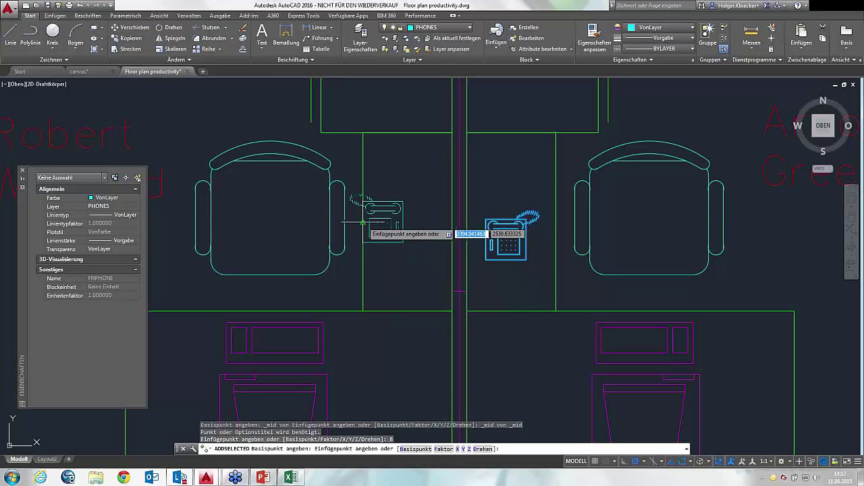
click(363, 222)
key(Return)
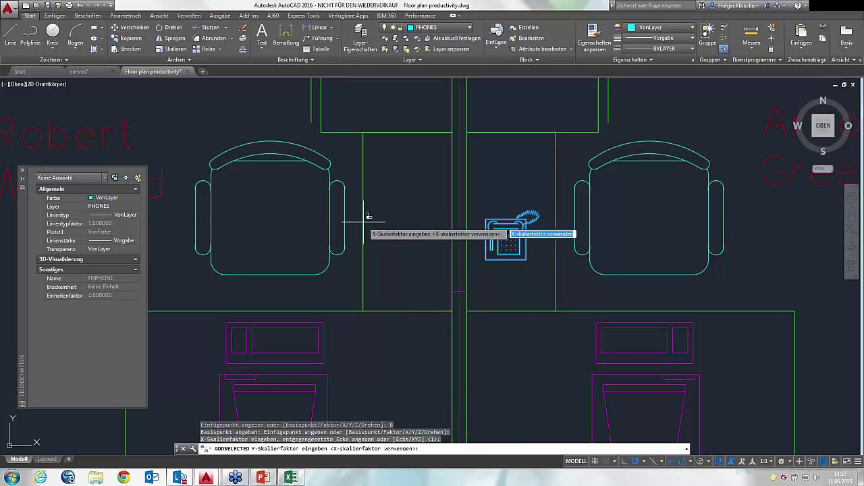
- Accept the default Y scale to finish placing the rotated phone copy
key(Return)
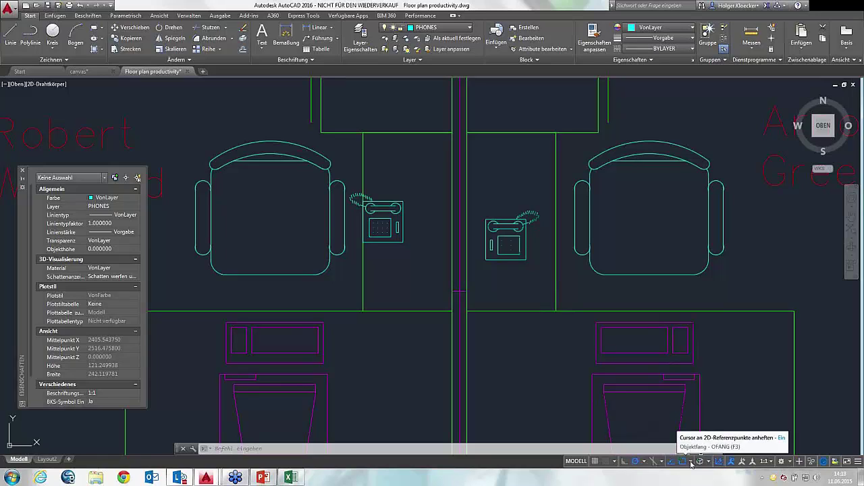
- Tick Center in Object Snap Settings, keeping Endpoint, Midpoint and Node snaps on
click(691, 464)
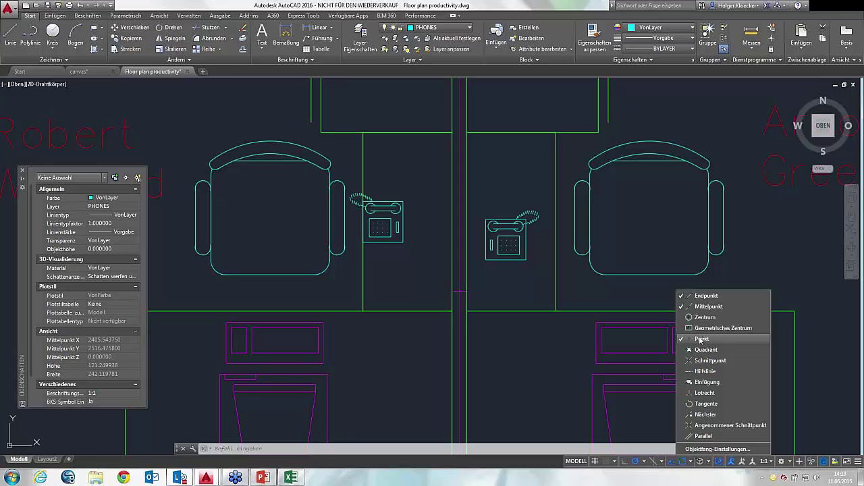
click(697, 449)
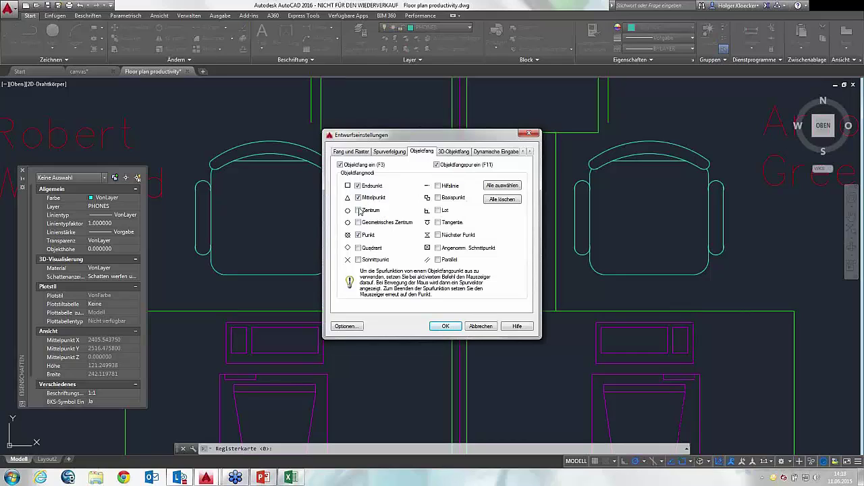
click(359, 211)
click(444, 327)
text(OSM)
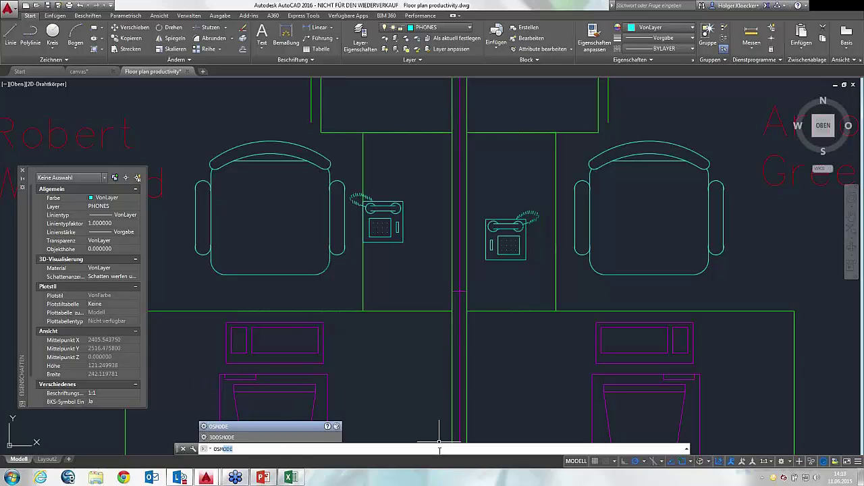
- Run OSMODE and open its Help page with F1 at the value prompt
key(Return)
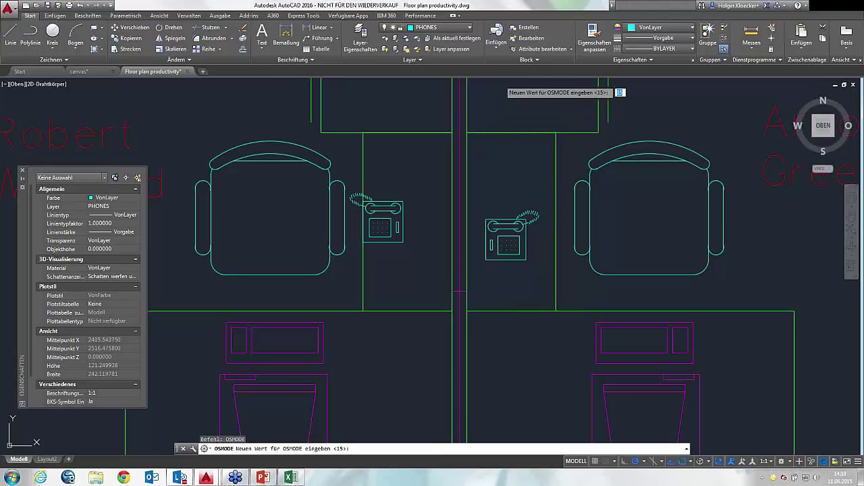
text(osmo)
key(F1)
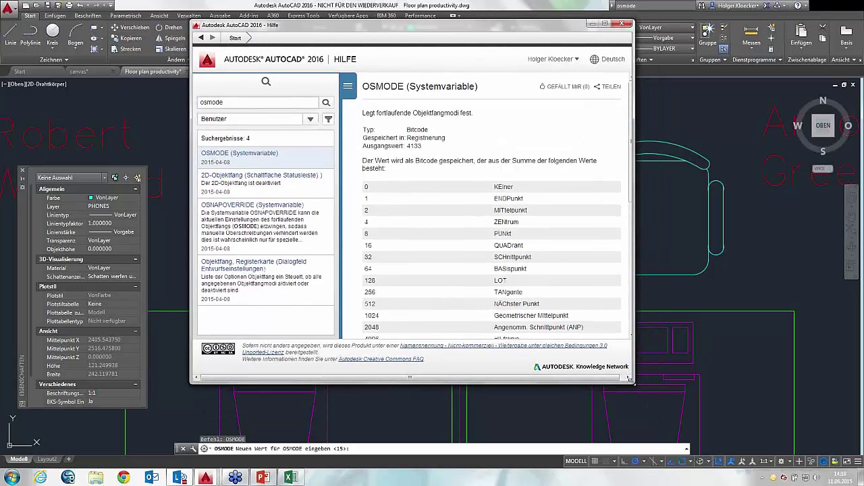
- Enlarge the Help window to read the OSMODE bitcode table, then minimize it
drag(633, 384, 684, 434)
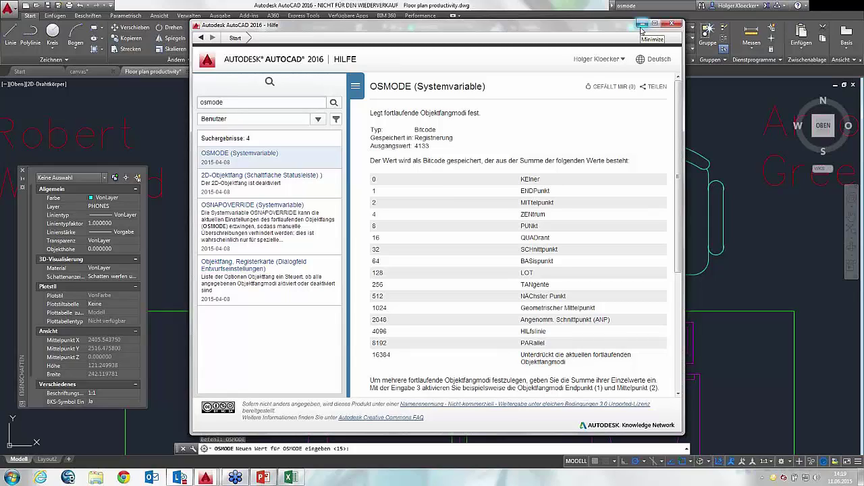
click(641, 25)
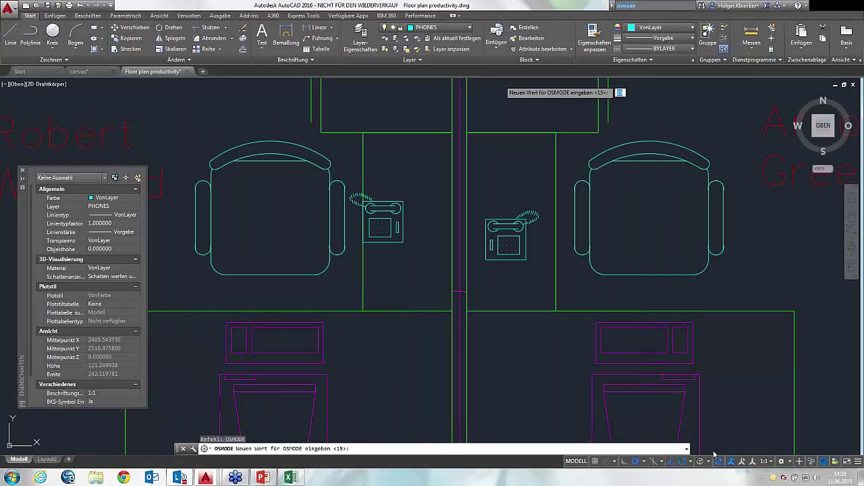
- Set OSMODE to 15 and verify Endpoint, Midpoint, Center and Node snaps are ticked
key(F1)
text(15)
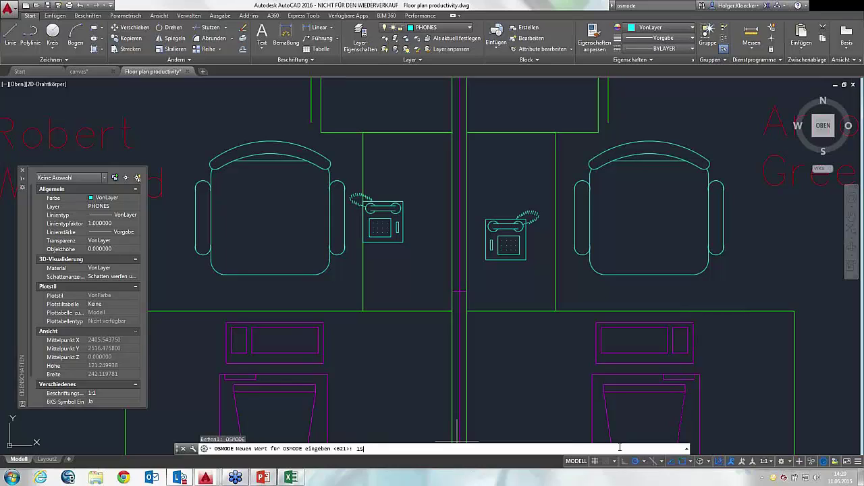
key(Return)
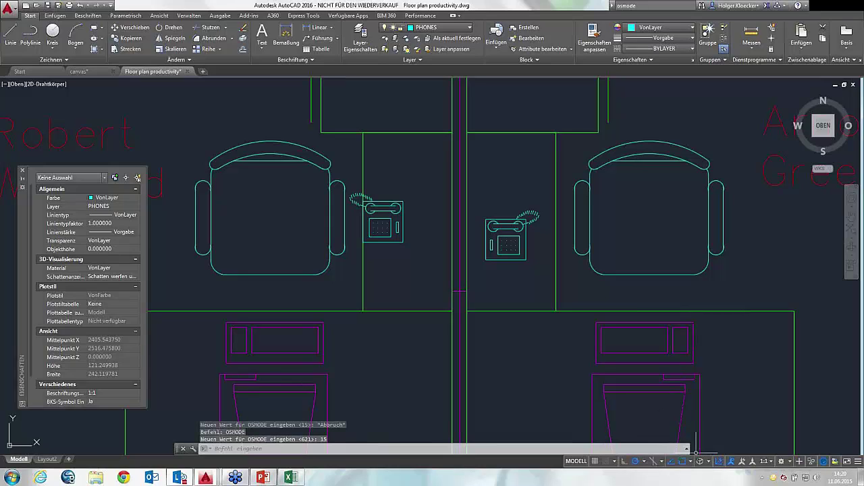
click(692, 461)
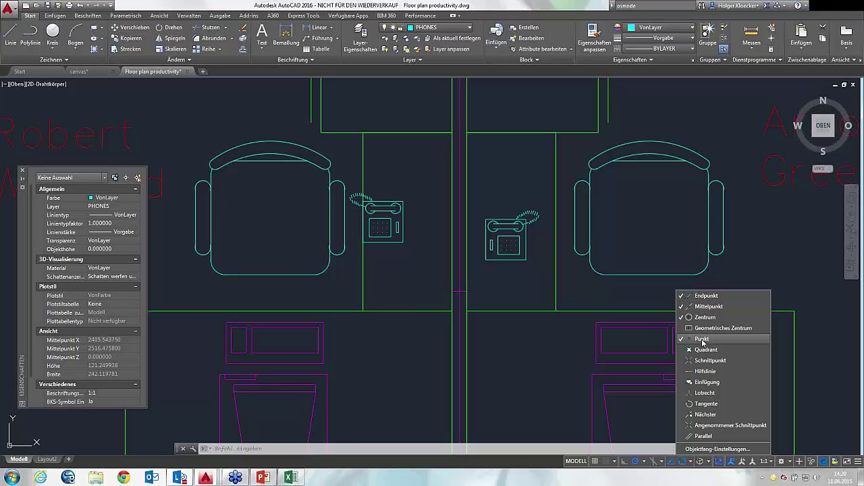
- Close the Object Snap list and switch to canvas.dwg, centring its practice lines
key(Escape)
click(690, 461)
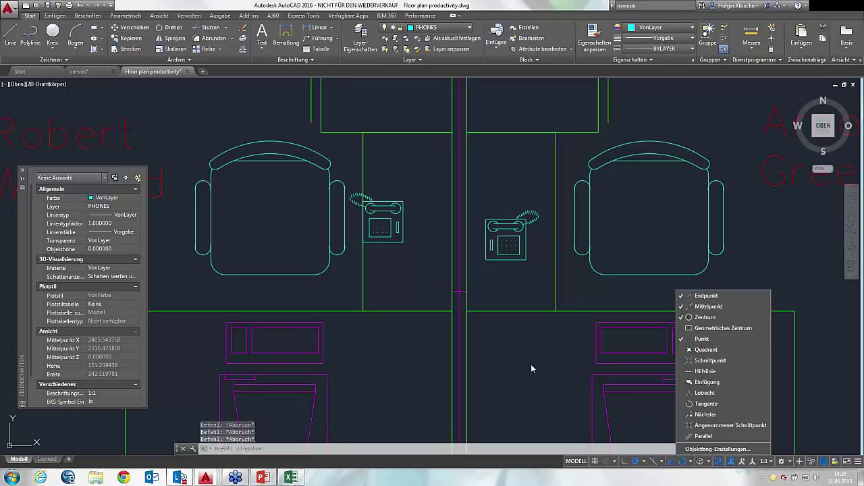
key(Escape)
key(Escape)
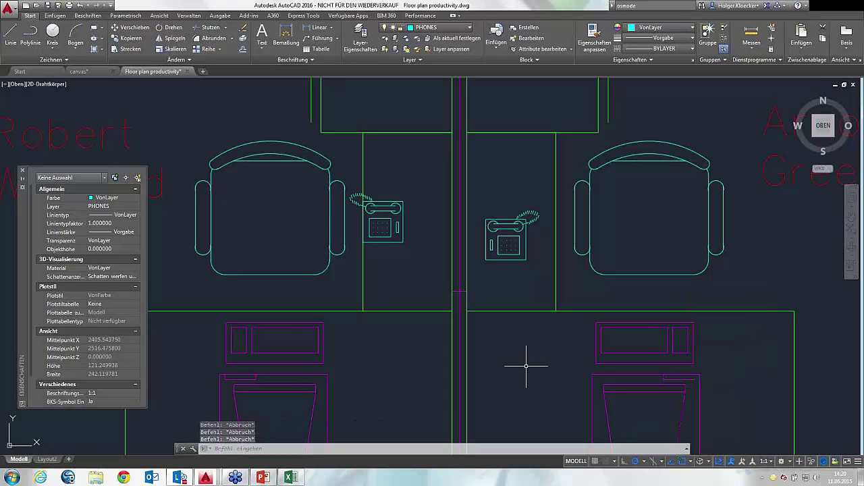
middle_drag(433, 240, 414, 247)
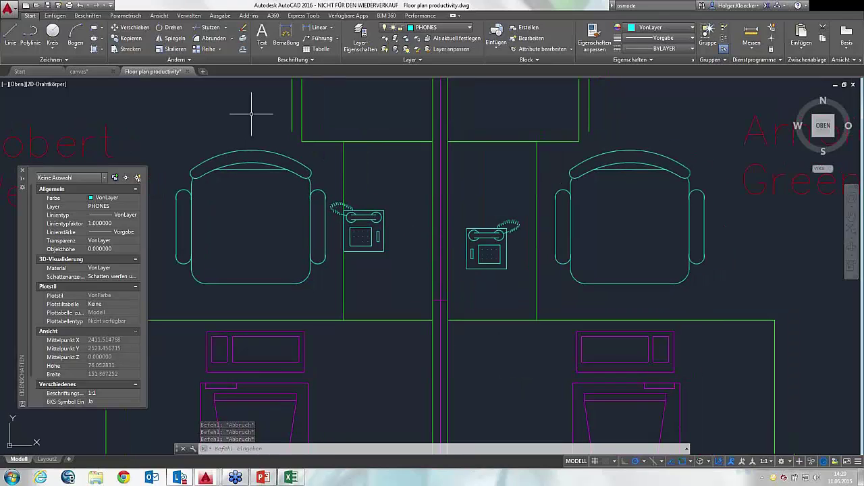
click(79, 72)
mouse_move(334, 161)
middle_down()
mouse_move(362, 164)
mouse_move(333, 172)
mouse_move(353, 189)
middle_up()
- Zoom in on the crossing cyan lines at the left of the canvas
scroll(318, 181, up, 3)
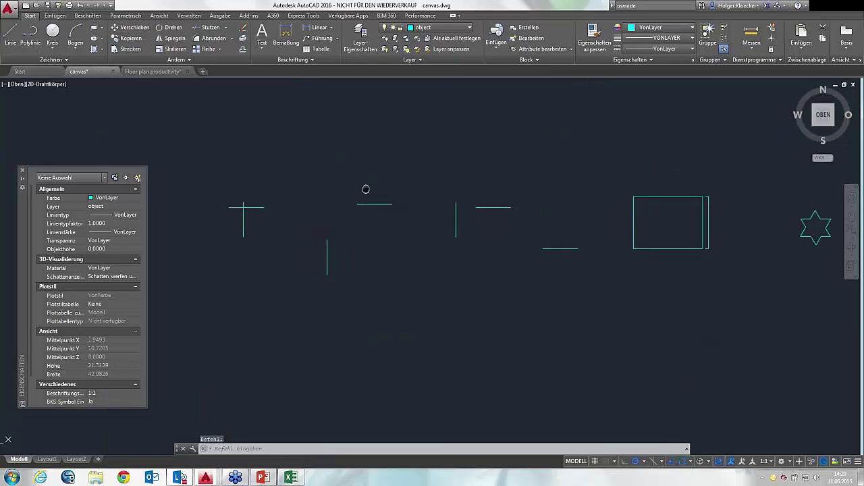
scroll(276, 183, up, 3)
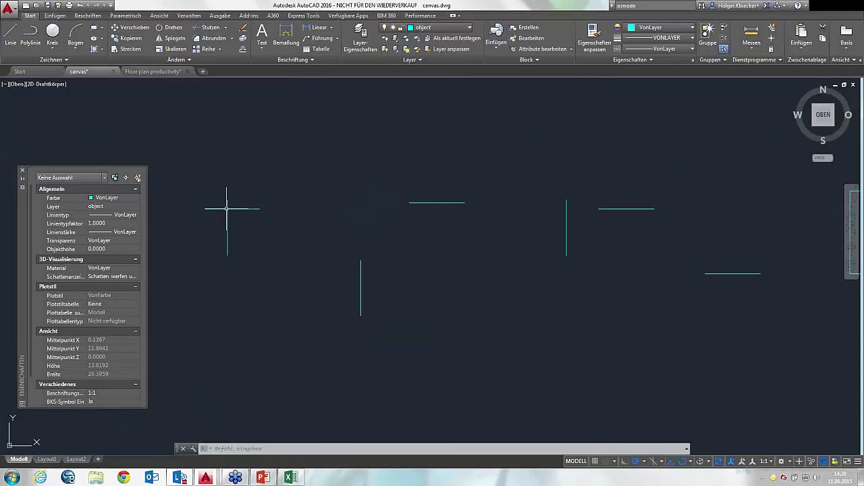
scroll(214, 206, up, 5)
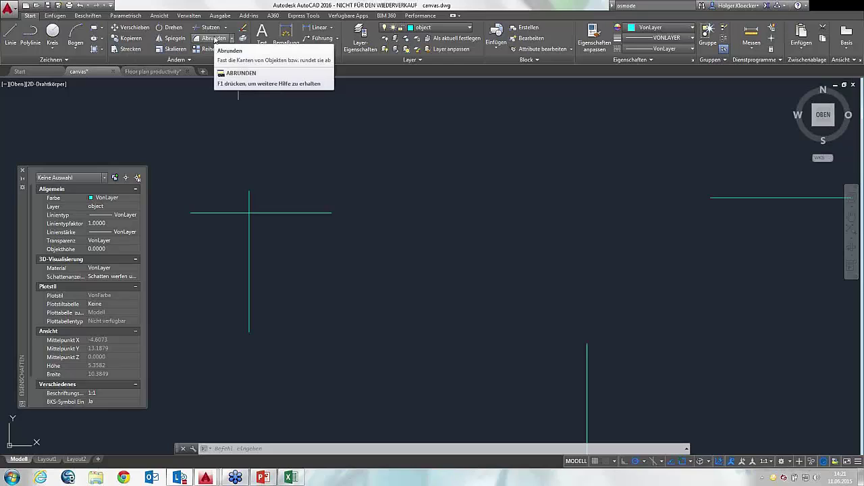
- Fillet the left horizontal and vertical cyan lines into a square corner
click(215, 39)
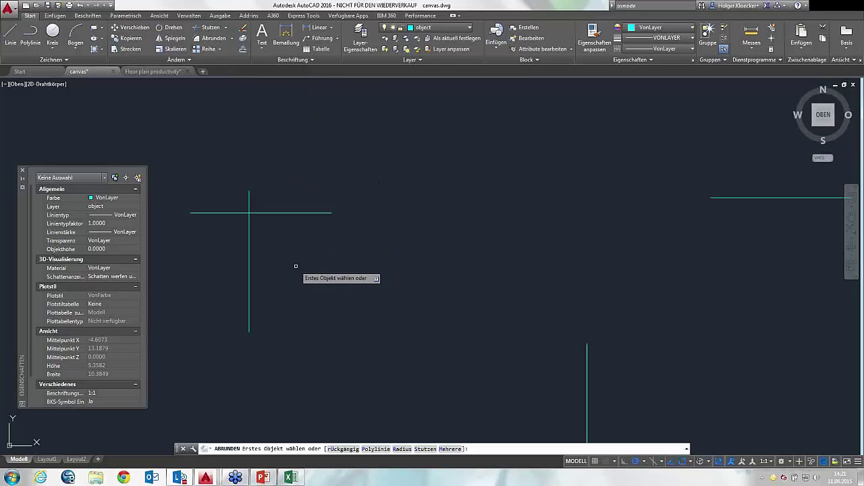
click(277, 213)
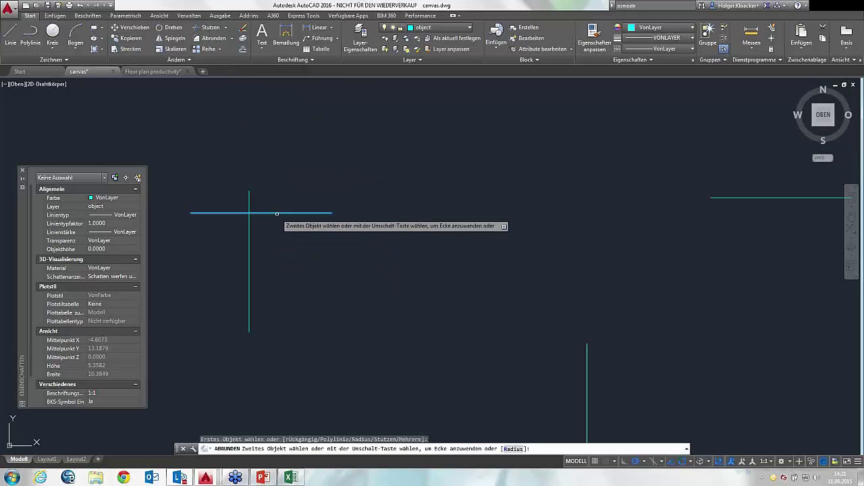
click(250, 241)
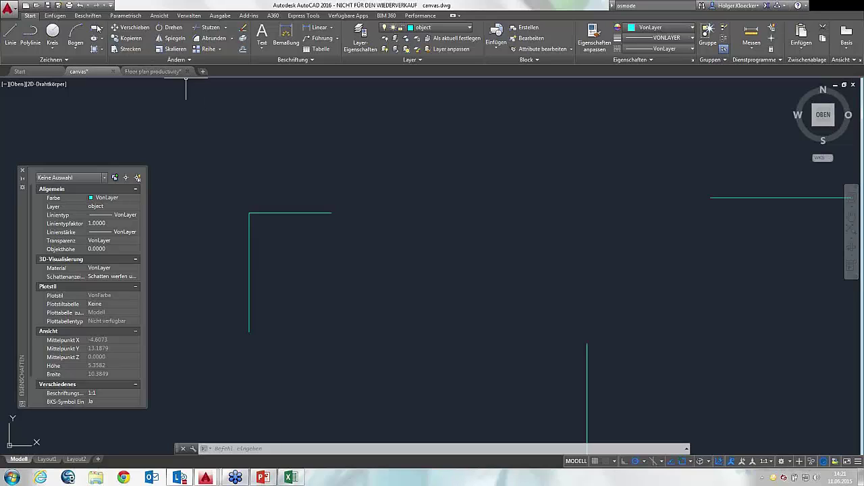
- Undo the corner and confirm the fillet radius is 0.0000
click(82, 6)
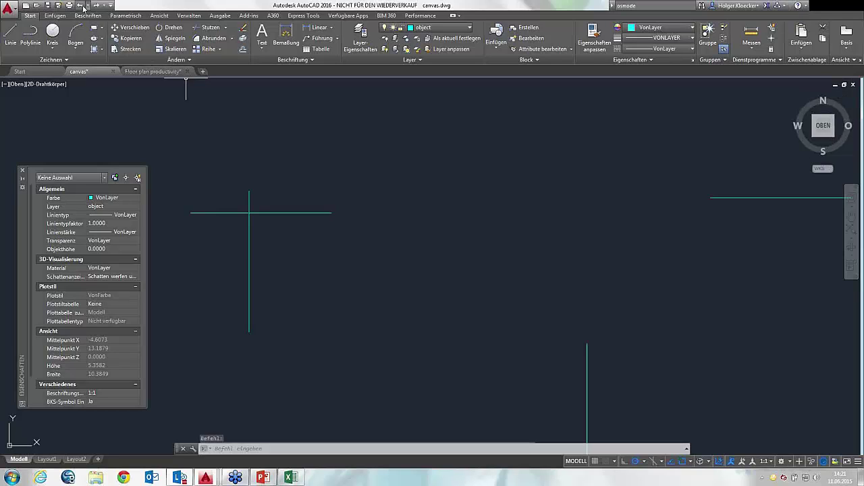
click(215, 40)
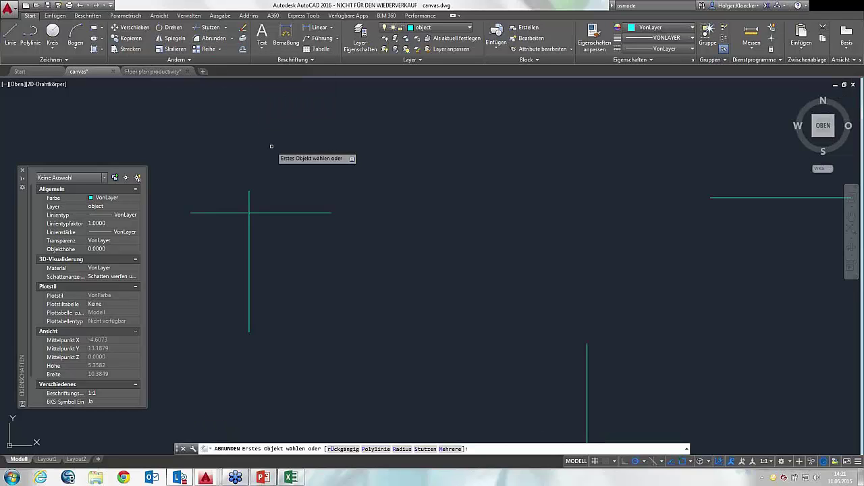
click(403, 451)
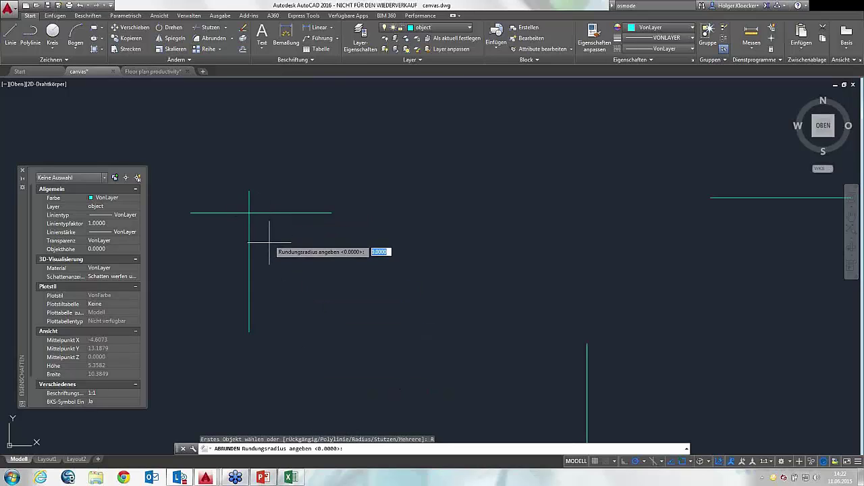
key(Escape)
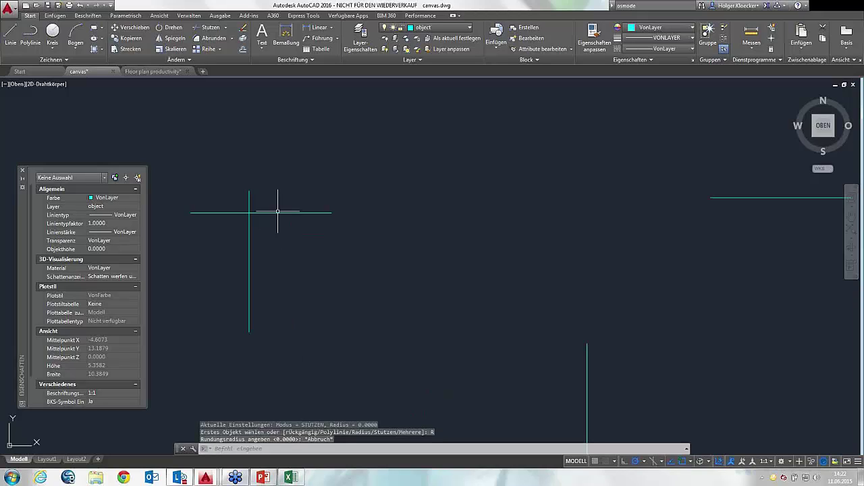
- Repeat Fillet on the horizontal and vertical lines to restore the square corner
right_click(272, 228)
click(286, 232)
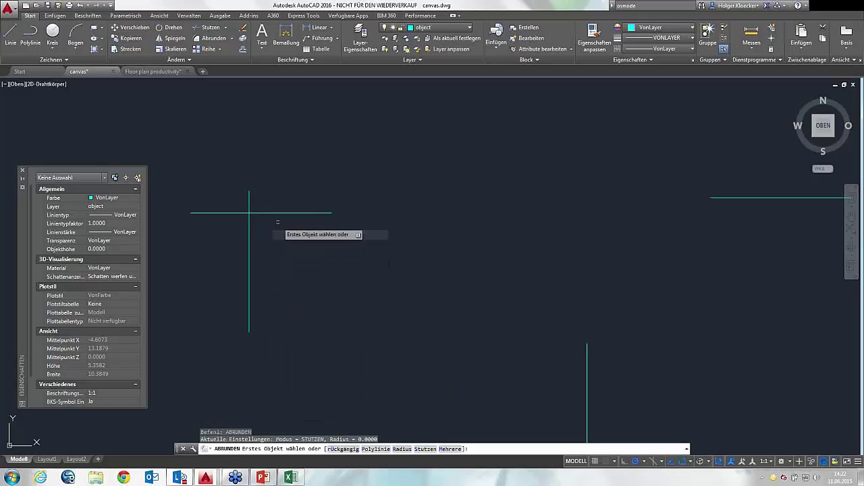
click(281, 214)
click(250, 232)
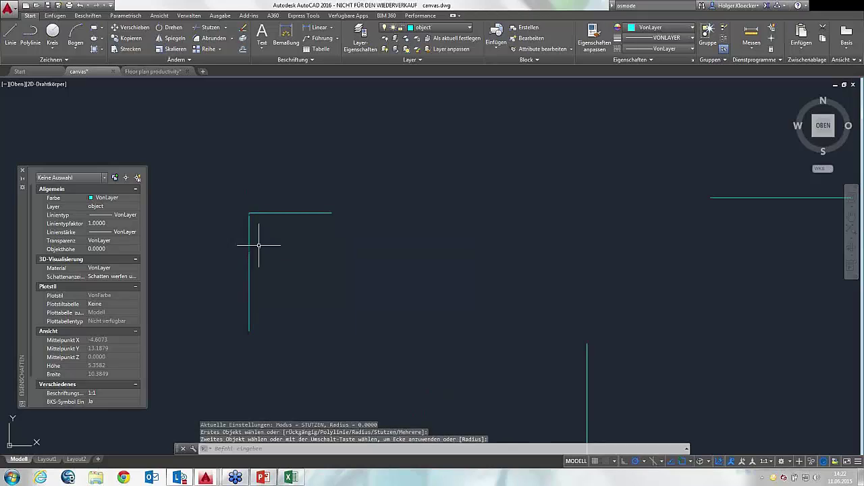
scroll(342, 179, down, 2)
mouse_move(347, 183)
middle_down()
mouse_move(224, 187)
mouse_move(236, 152)
middle_up()
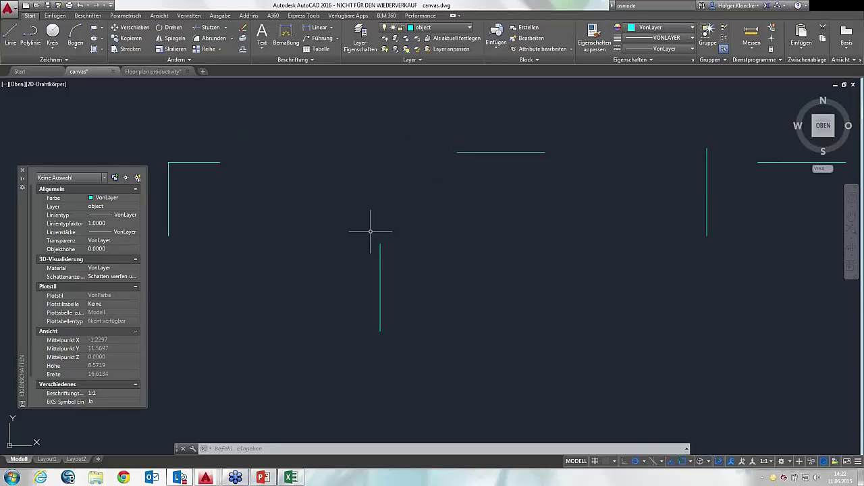
click(212, 39)
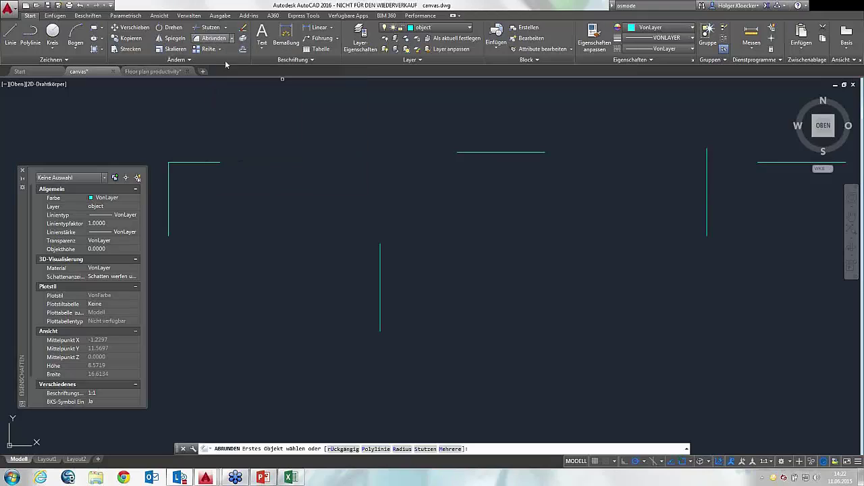
click(463, 153)
click(380, 245)
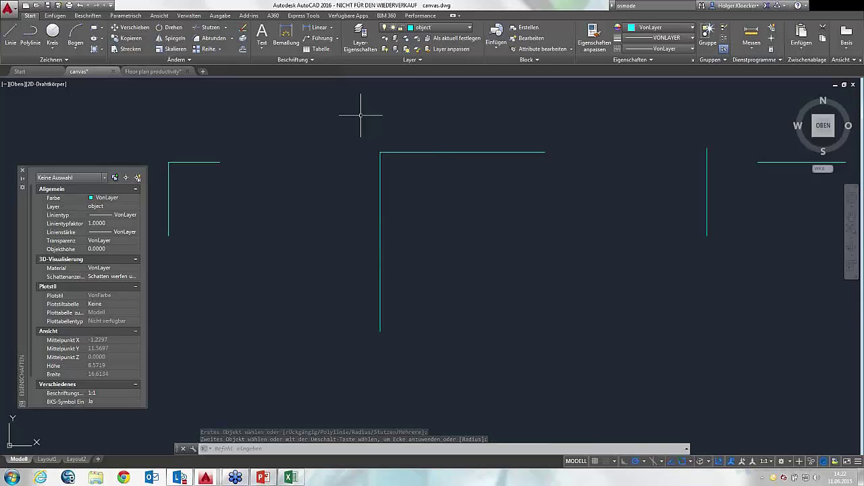
scroll(360, 132, down, 2)
middle_drag(410, 137, 246, 139)
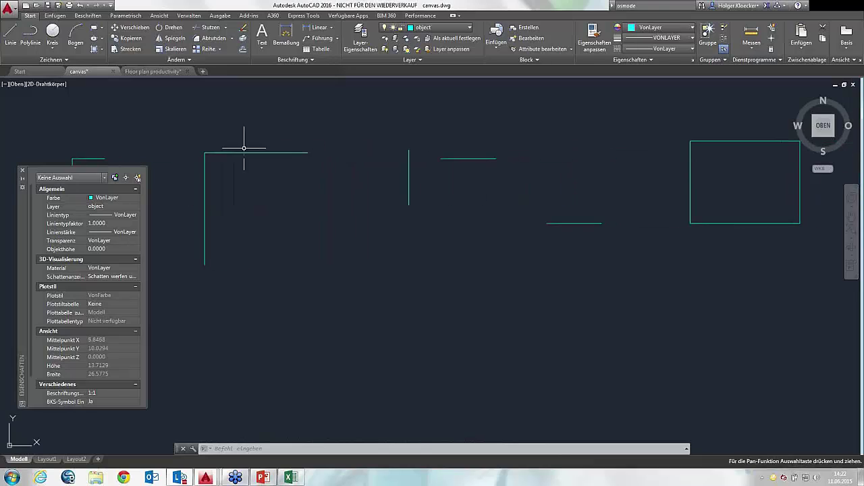
middle_drag(361, 167, 318, 160)
scroll(367, 151, up, 1)
scroll(371, 158, up, 2)
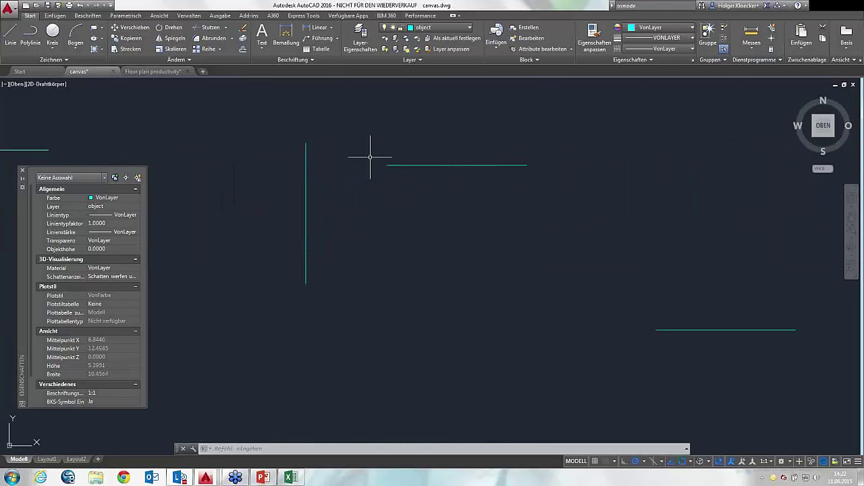
middle_drag(371, 158, 371, 178)
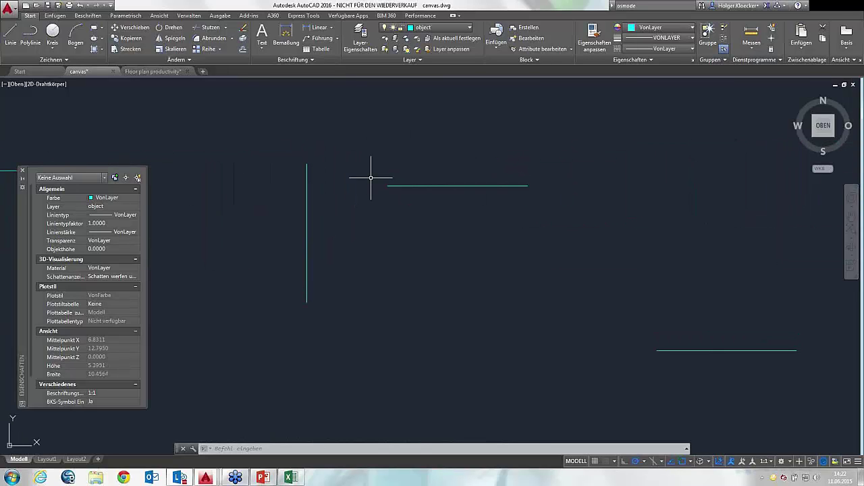
scroll(370, 178, down, 2)
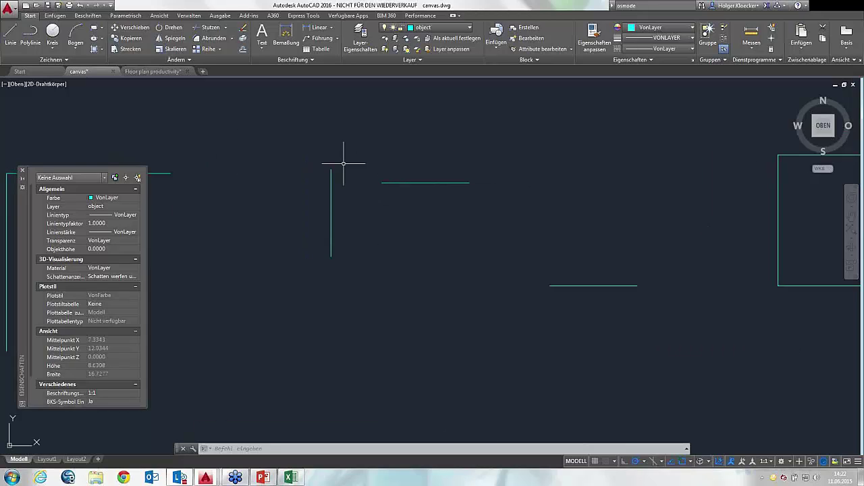
middle_drag(343, 164, 561, 133)
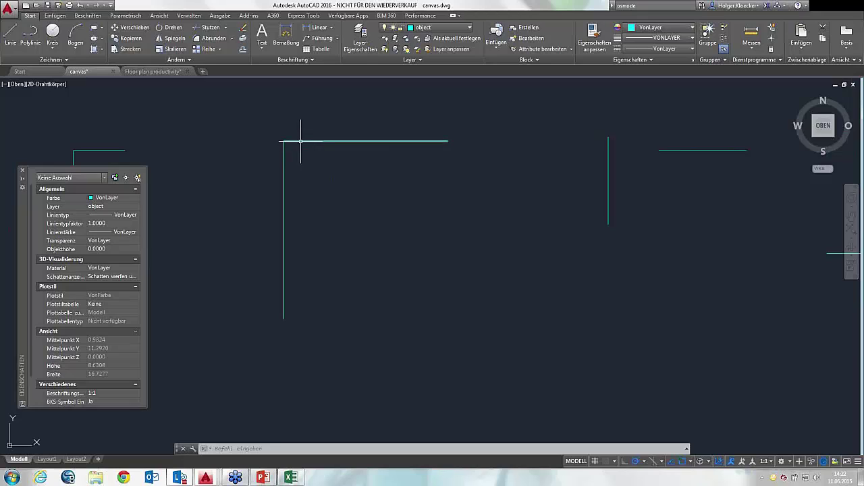
click(283, 161)
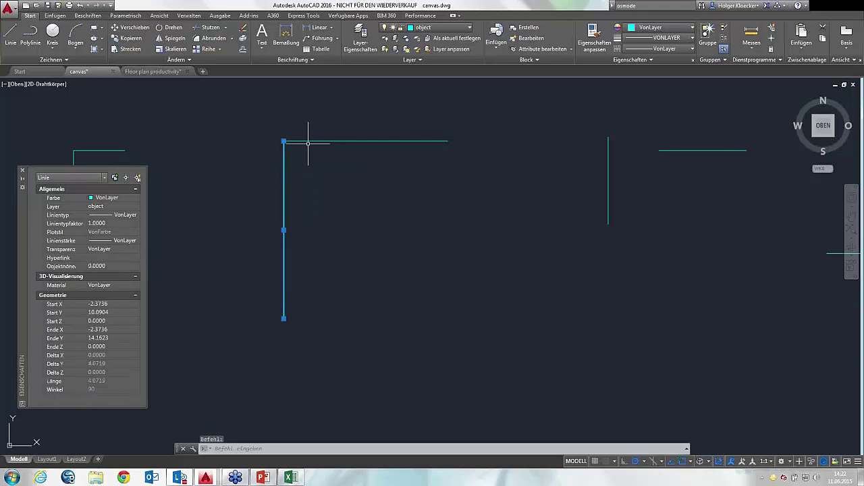
click(308, 141)
key(Escape)
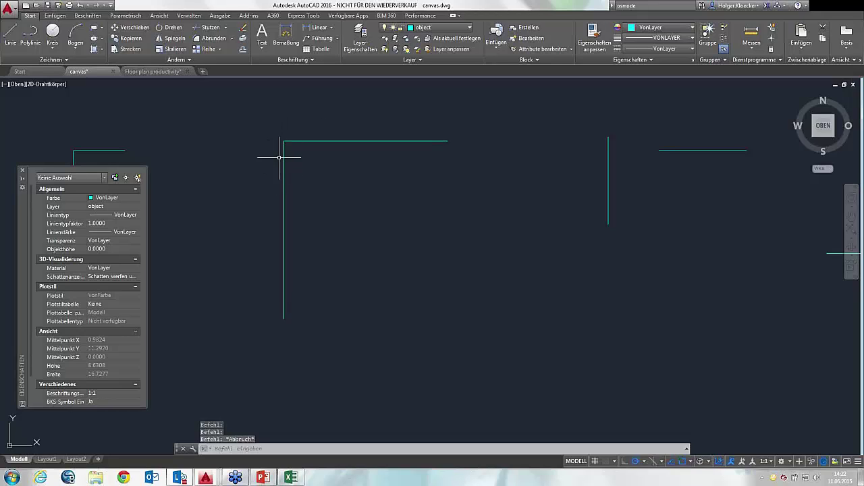
click(286, 157)
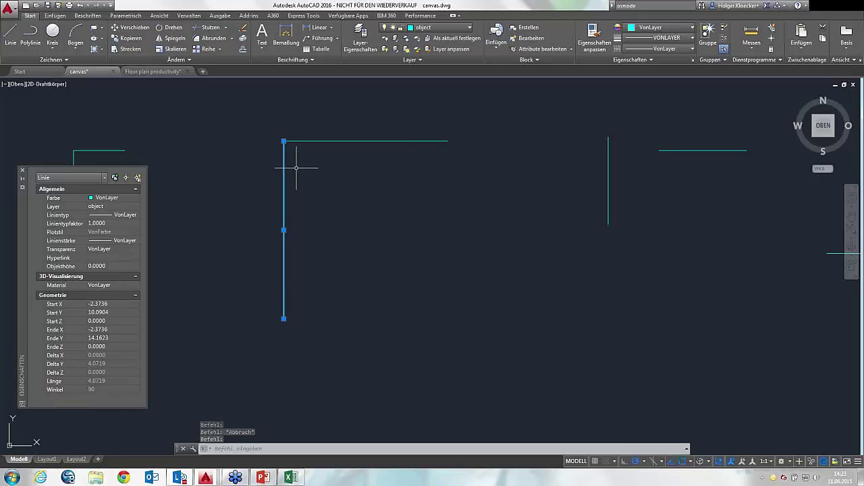
key(Escape)
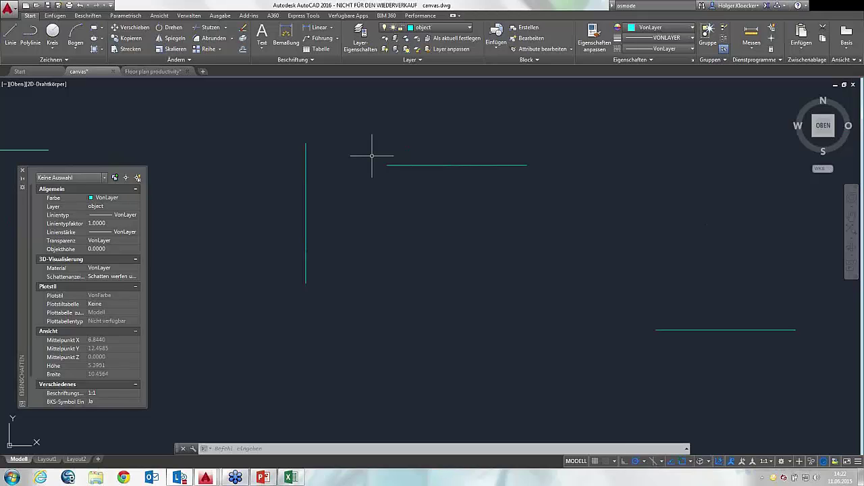
scroll(372, 156, down, 2)
right_click(452, 154)
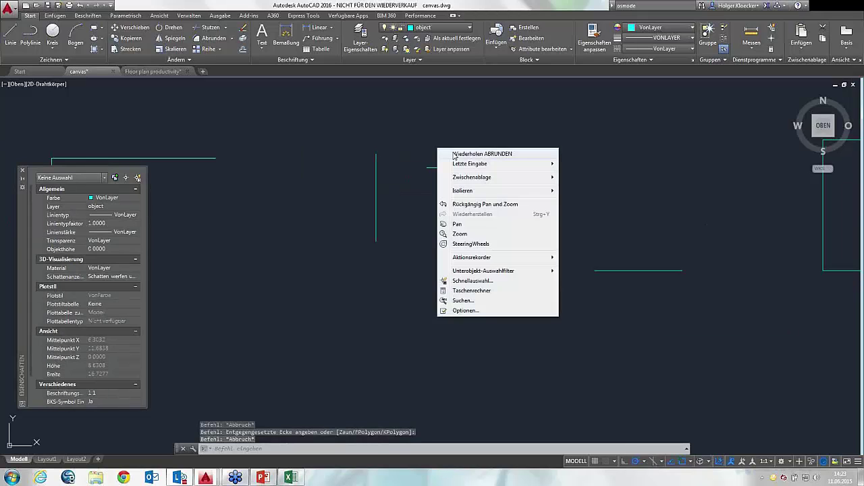
key(p)
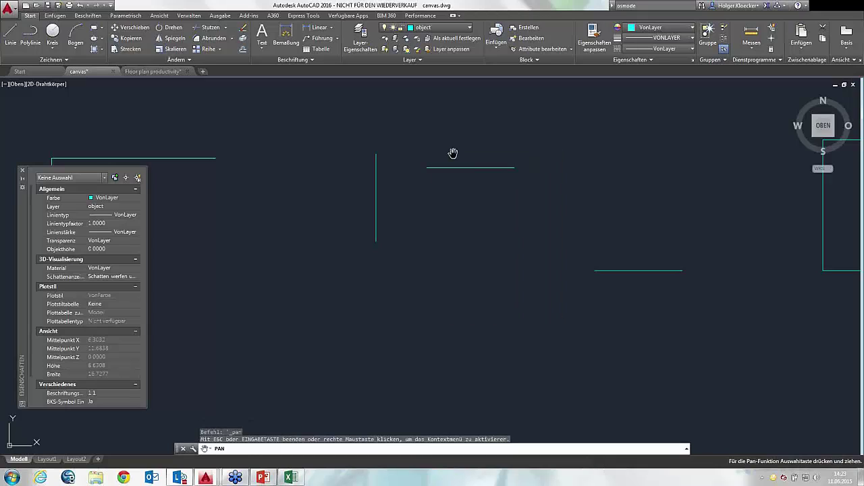
key(Escape)
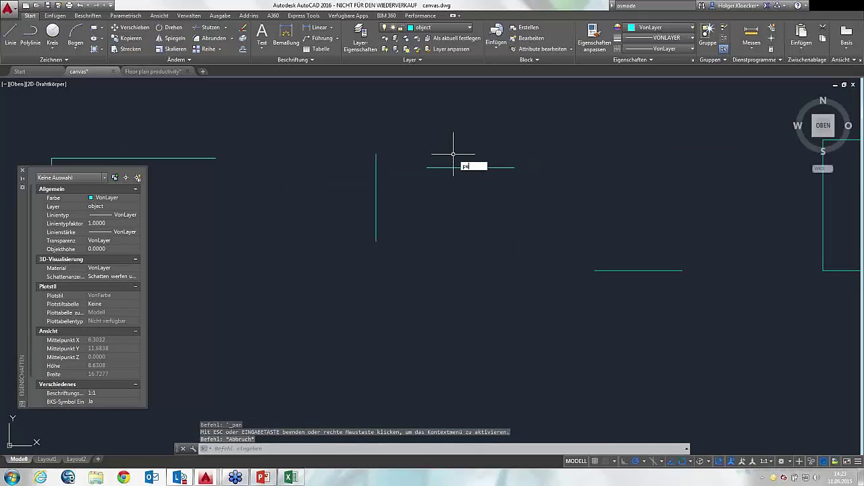
text(pedit)
key(Return)
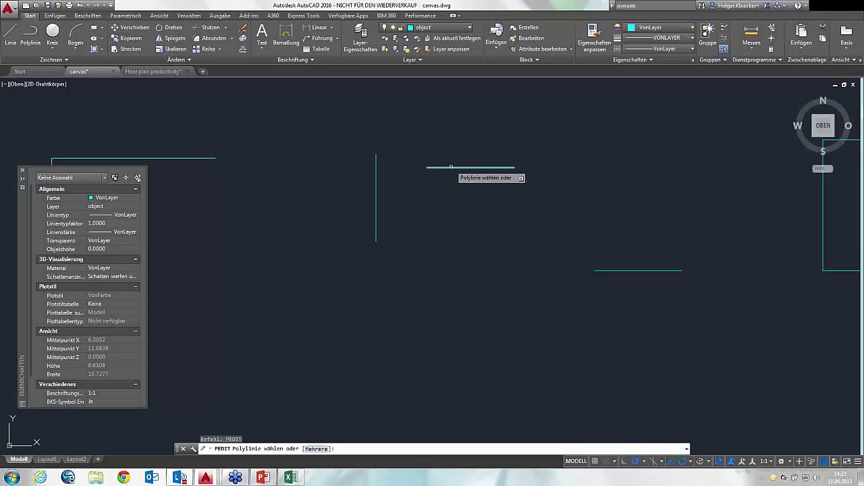
click(450, 167)
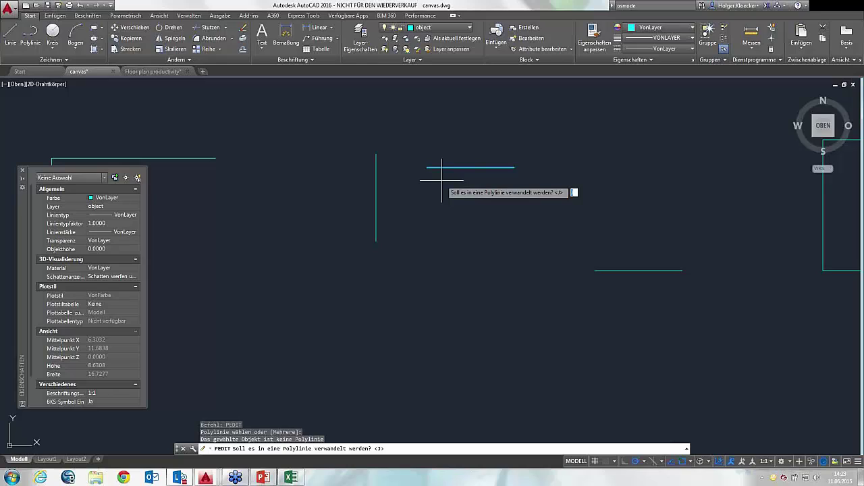
key(Escape)
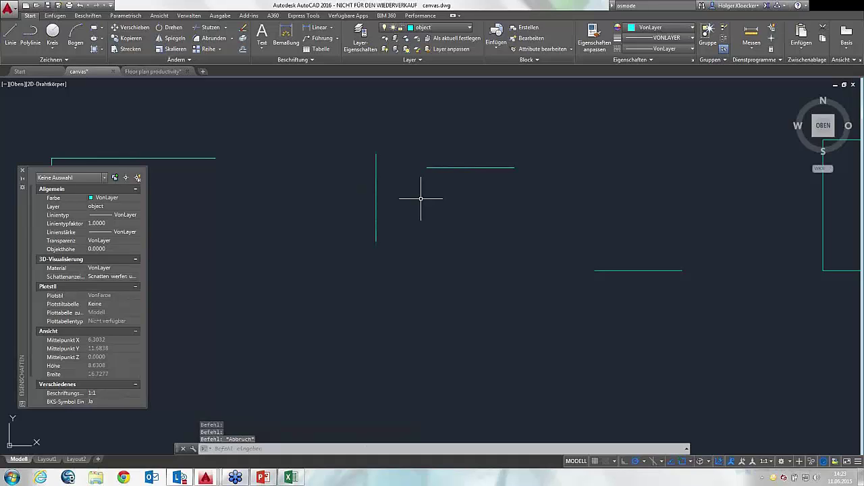
text(pe)
key(Return)
click(438, 168)
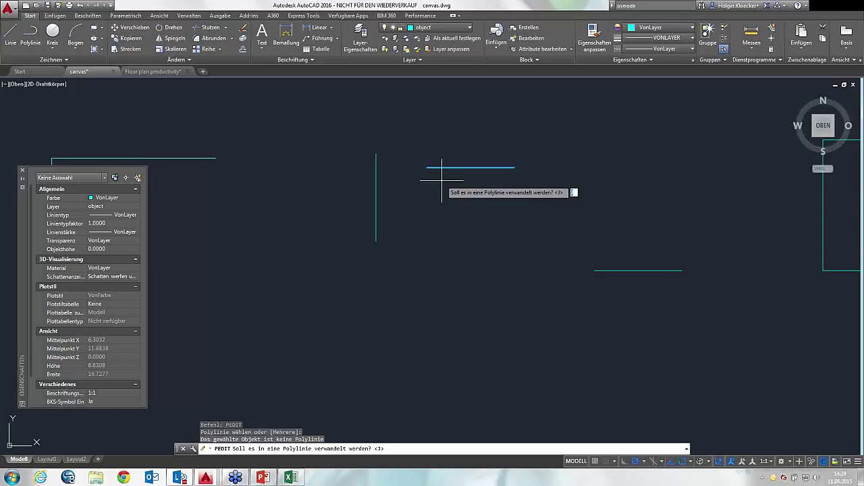
key(Escape)
key(Escape)
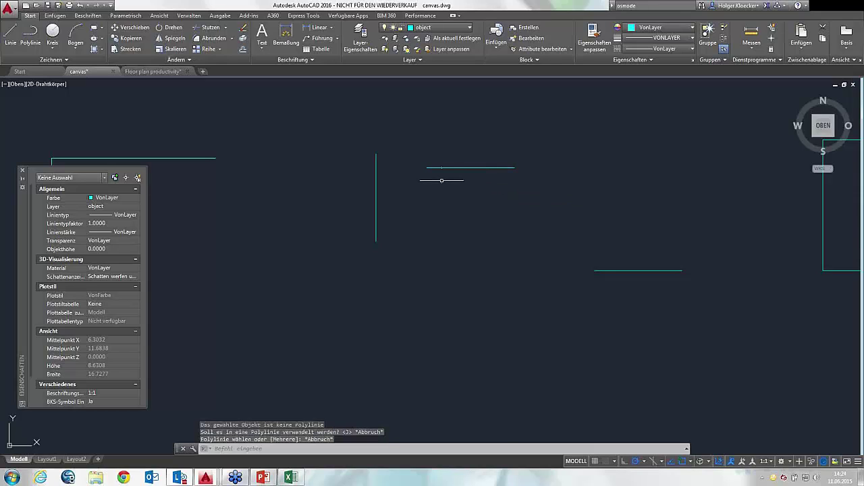
middle_click(442, 180)
text(pe)
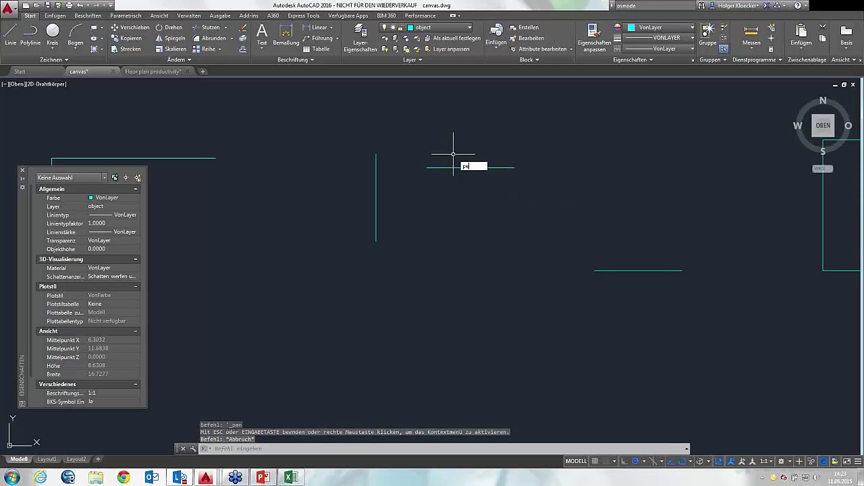
text(dit)
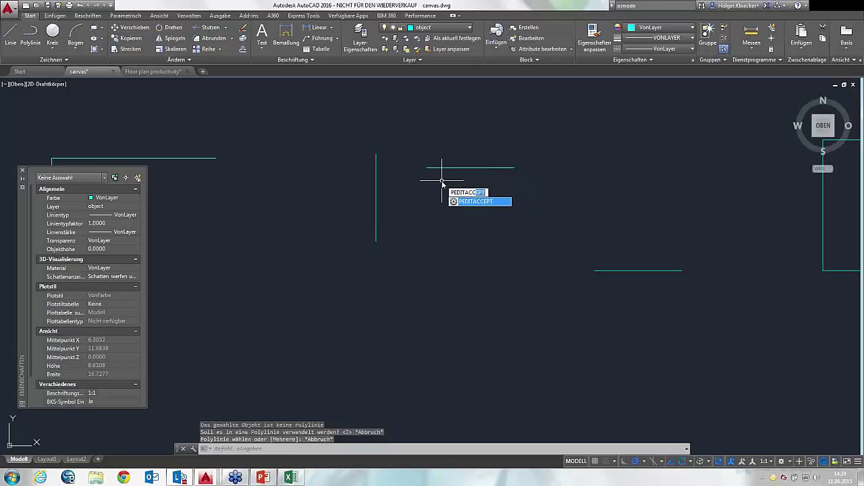
- Set the PEDITACCEPT system variable to 1
key(BackSpace)
text(ccept)
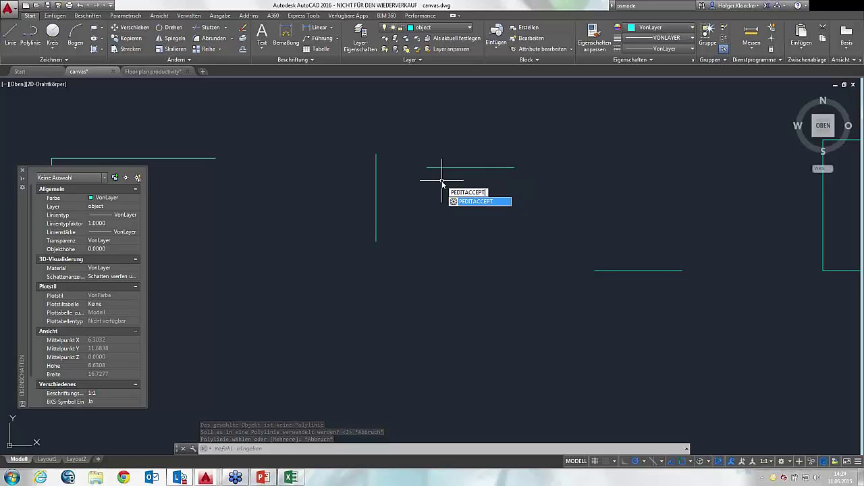
key(Return)
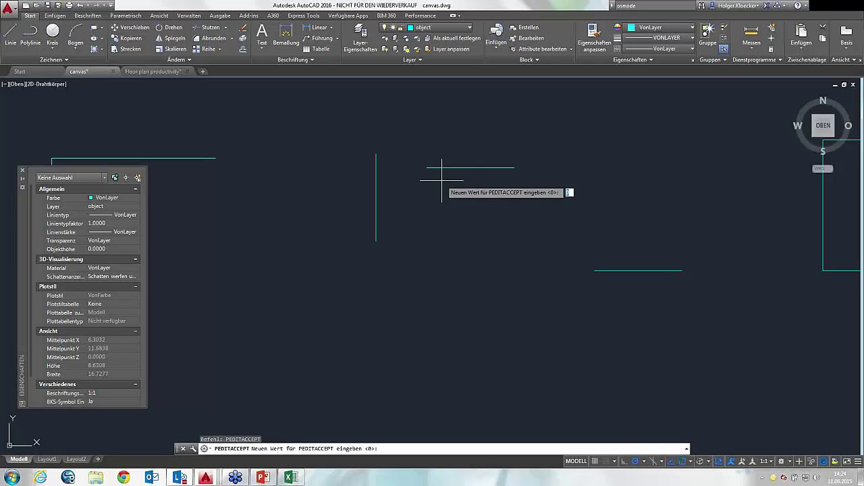
text(1)
key(Return)
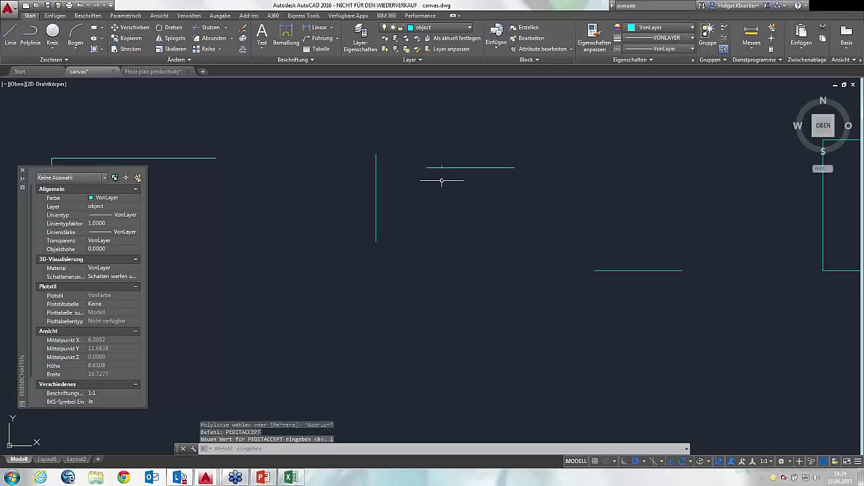
- Convert the short top horizontal line into a polyline with PEDIT
text(PEDIT)
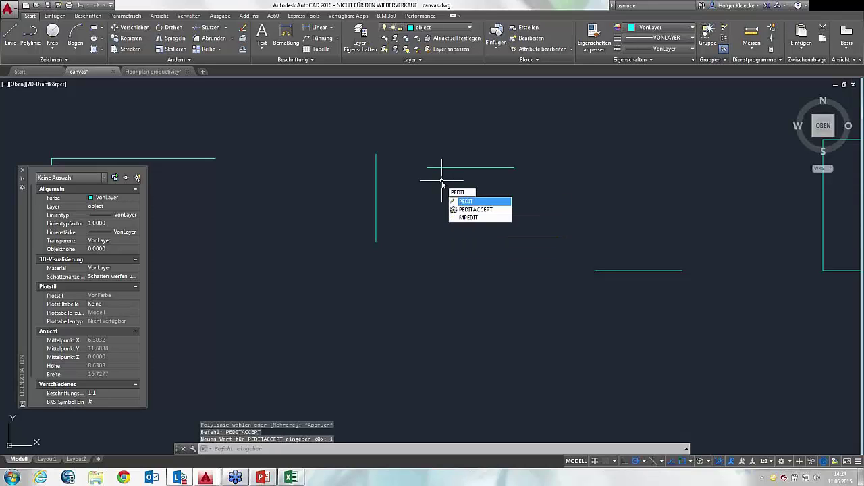
key(Return)
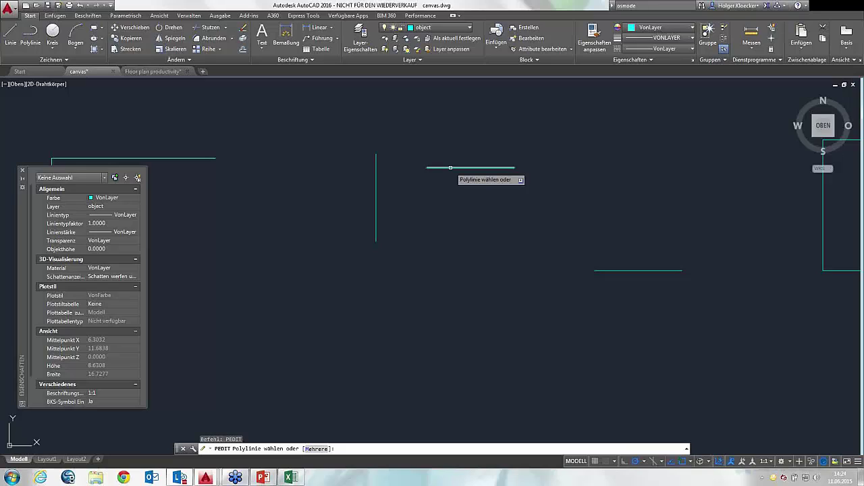
click(450, 167)
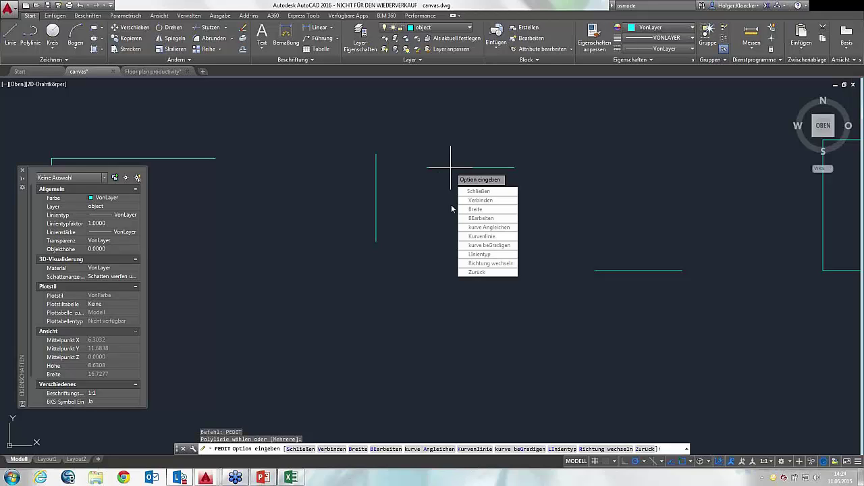
key(Escape)
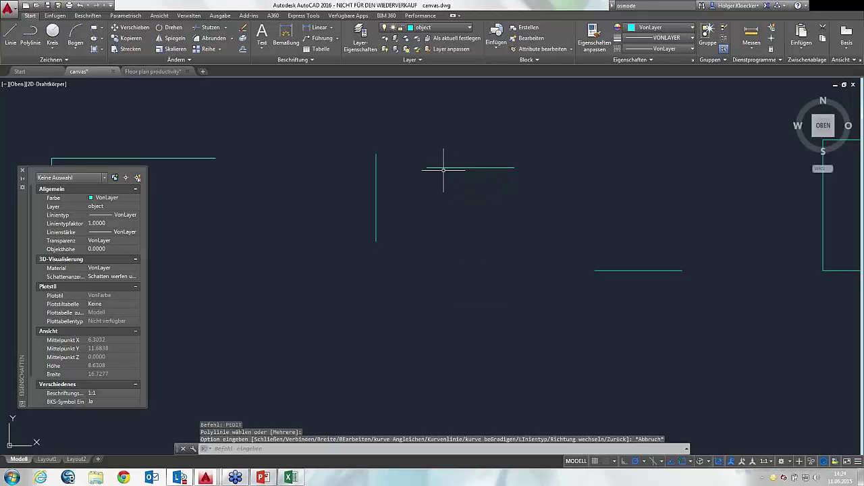
click(444, 167)
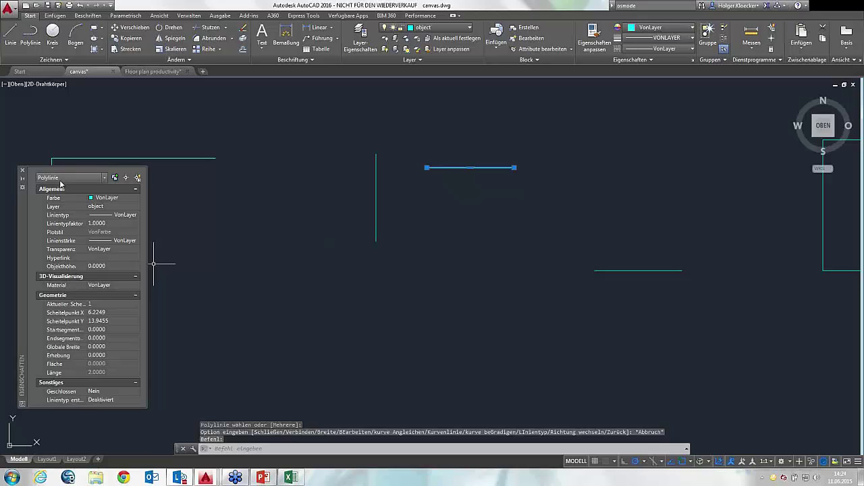
key(Escape)
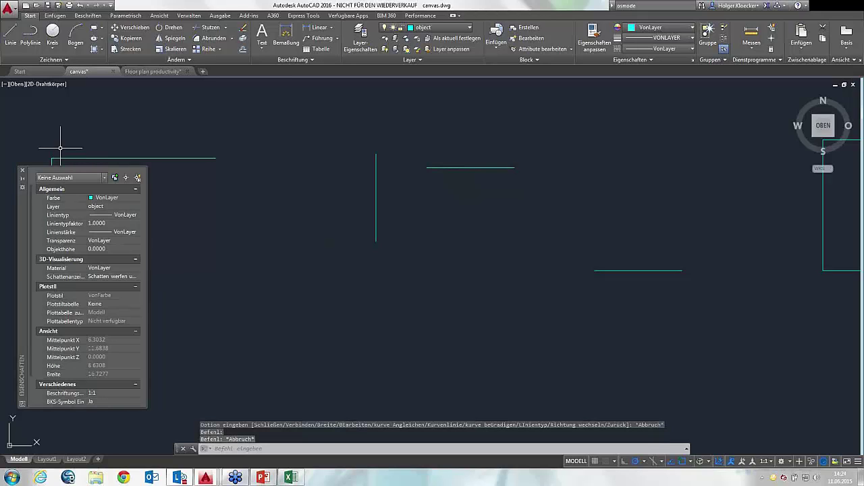
- Fillet the horizontal polyline with the vertical line, yielding one polyline of length 4.8485
click(210, 38)
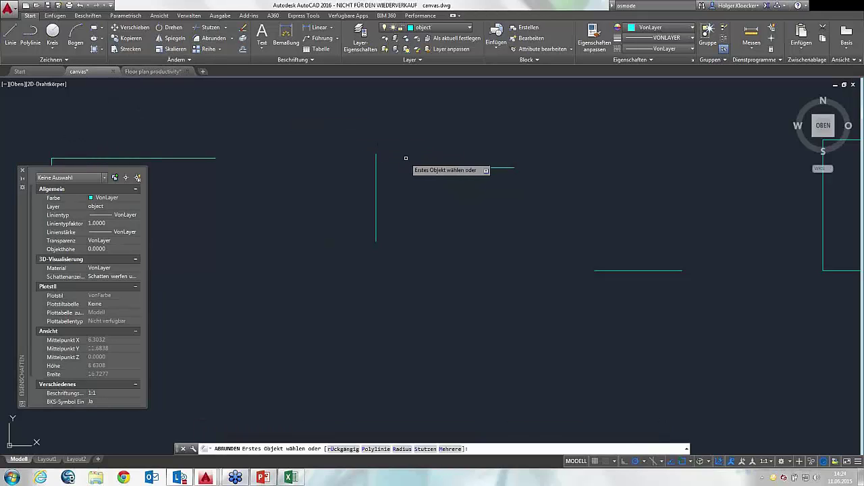
click(434, 167)
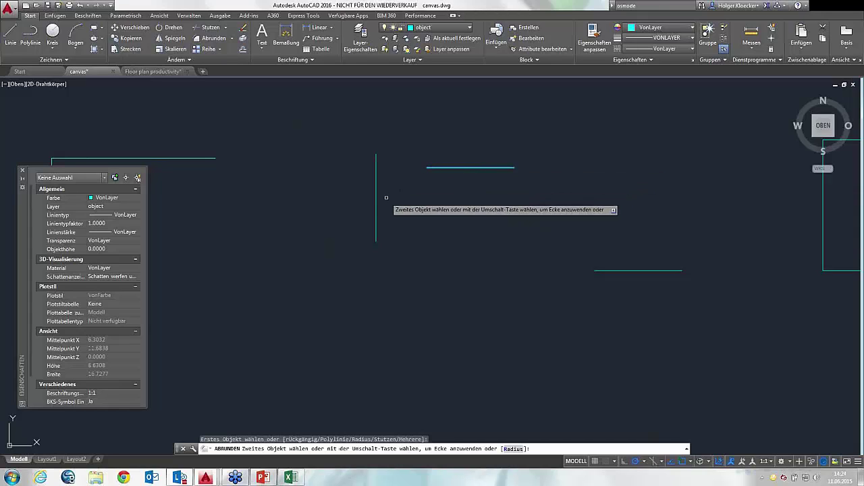
click(376, 206)
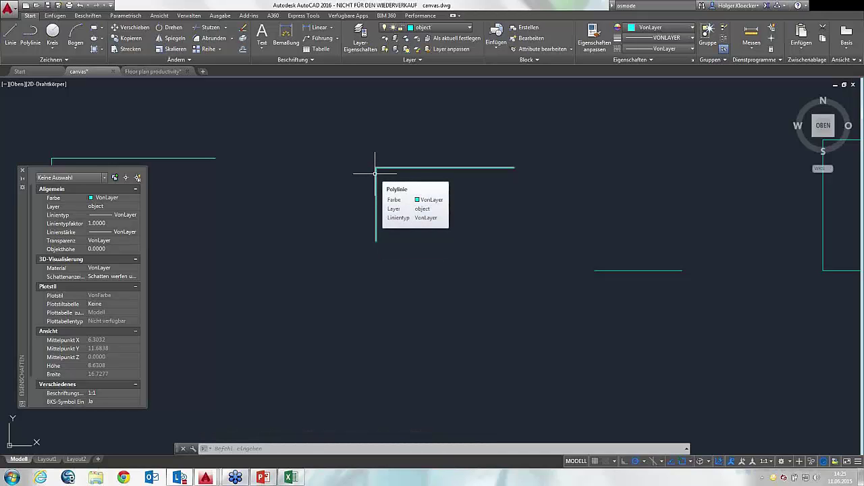
click(375, 173)
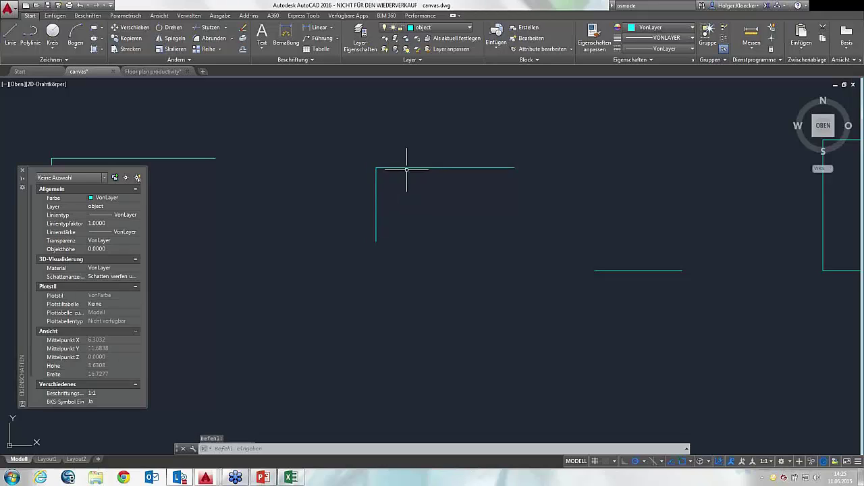
key(Escape)
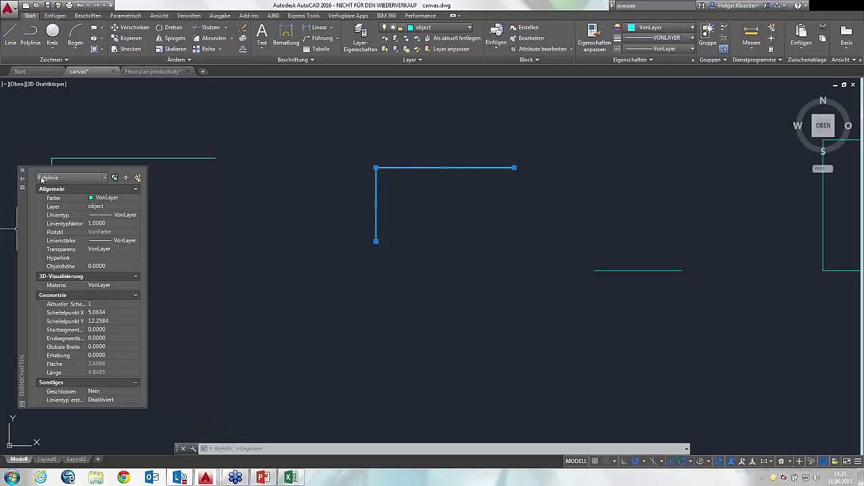
key(Escape)
- Stretch-copy the short horizontal line nine times upward from its midpoint grip
middle_drag(412, 251, 200, 236)
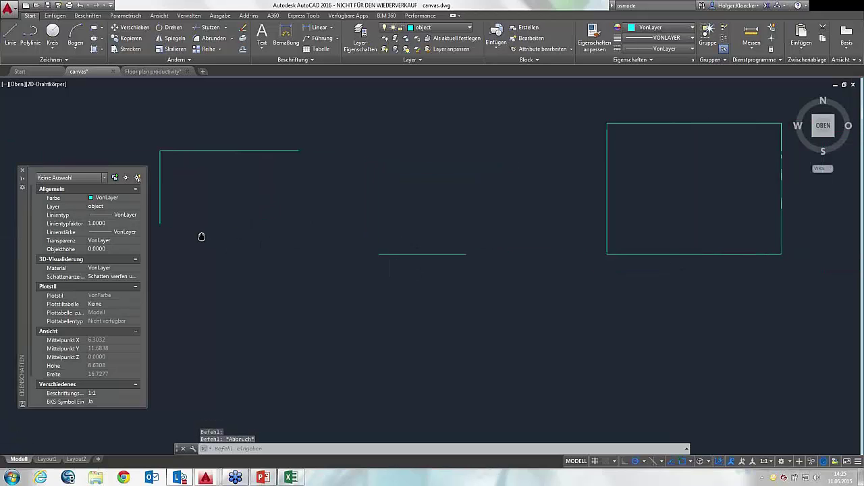
scroll(402, 234, up, 2)
mouse_move(402, 234)
middle_down()
mouse_move(153, 263)
mouse_move(414, 303)
middle_up()
click(414, 307)
click(379, 294)
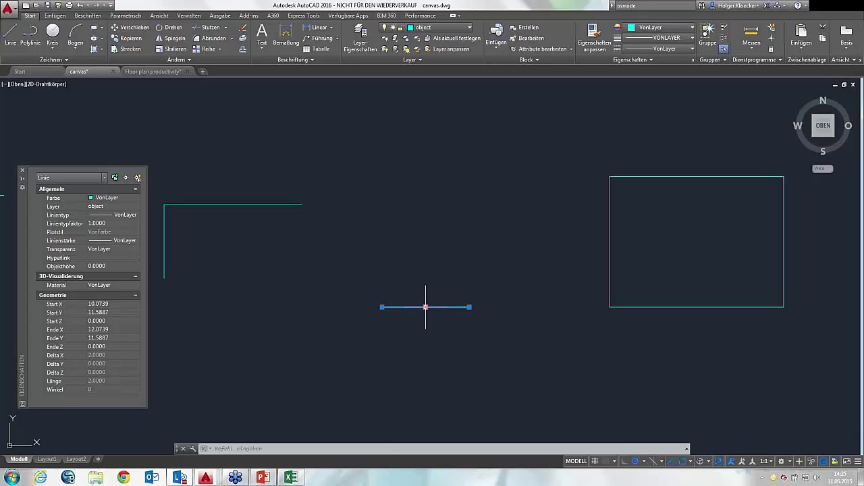
click(425, 307)
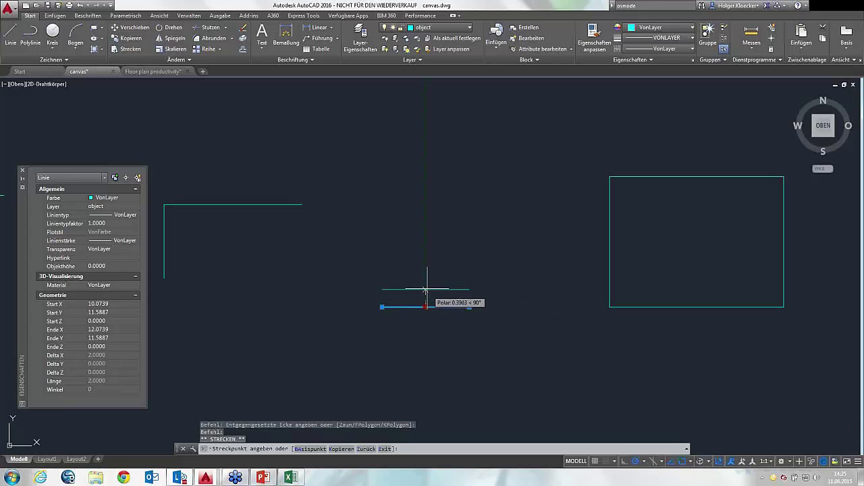
ctrl+click(425, 284)
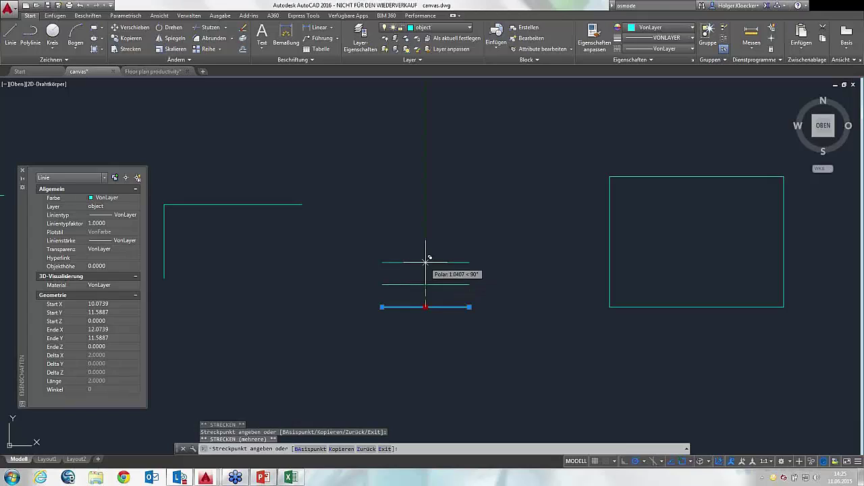
click(426, 262)
click(425, 239)
click(426, 216)
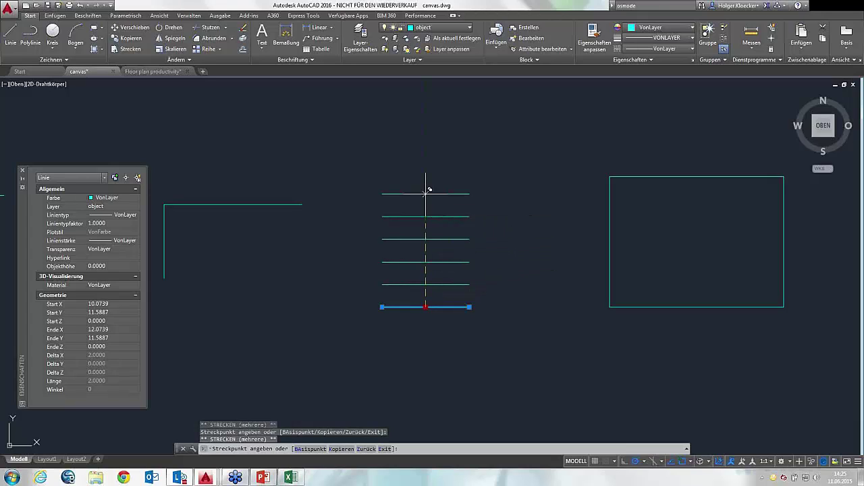
click(425, 194)
click(425, 172)
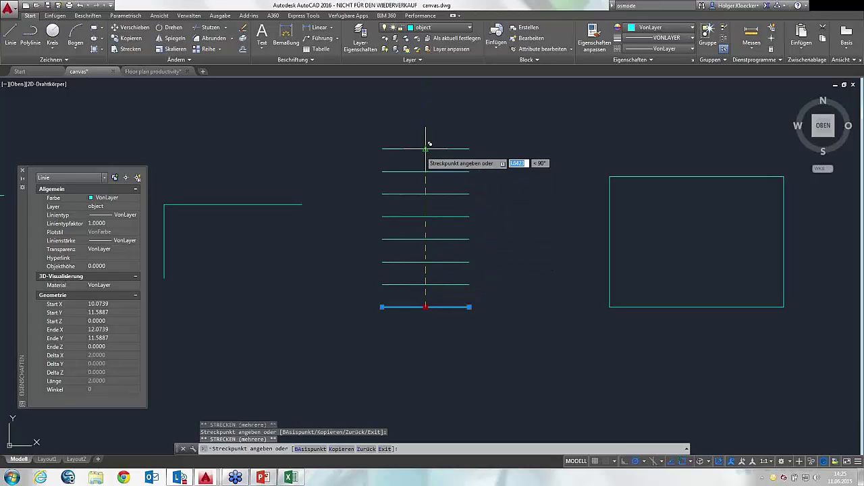
click(426, 149)
click(425, 126)
click(425, 103)
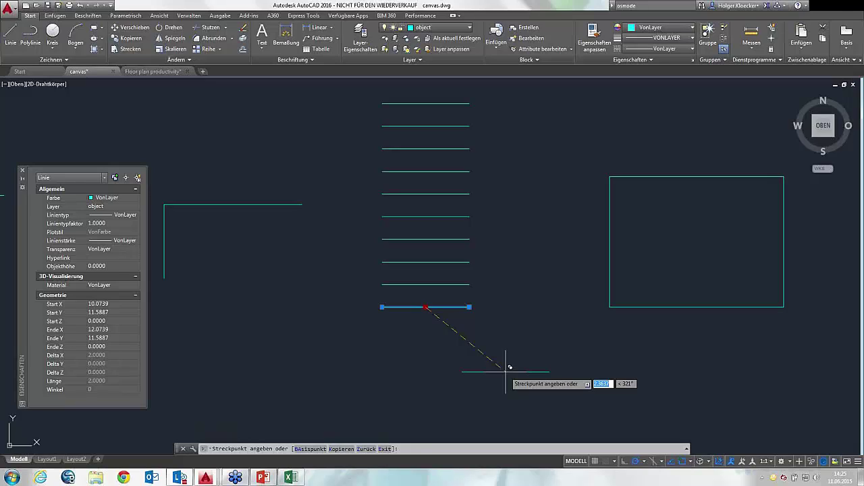
key(Escape)
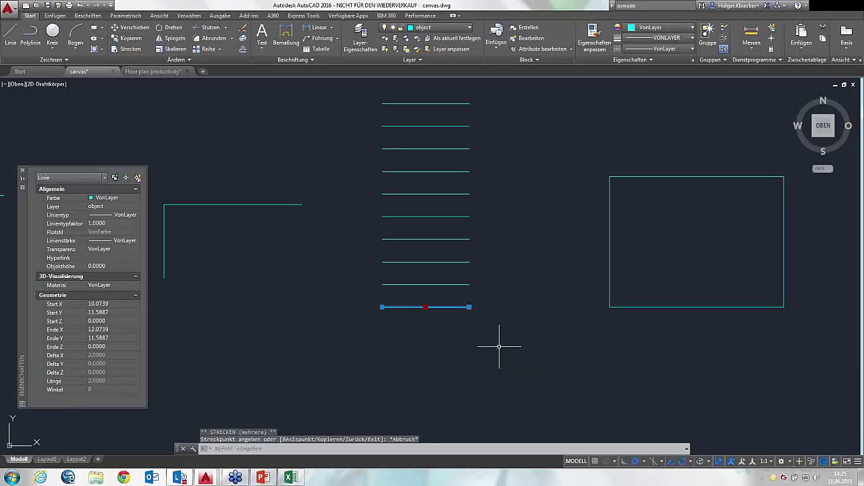
key(Escape)
- Add more evenly spaced copies of the line below the original, then deselect it
click(439, 307)
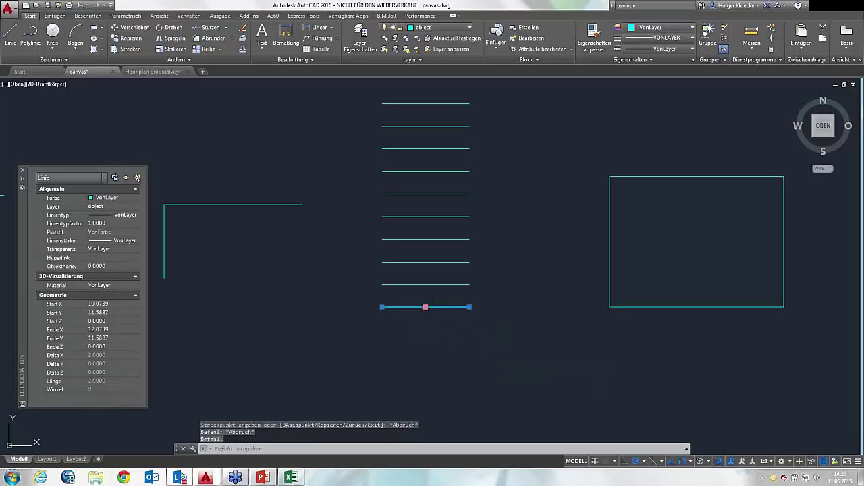
click(425, 307)
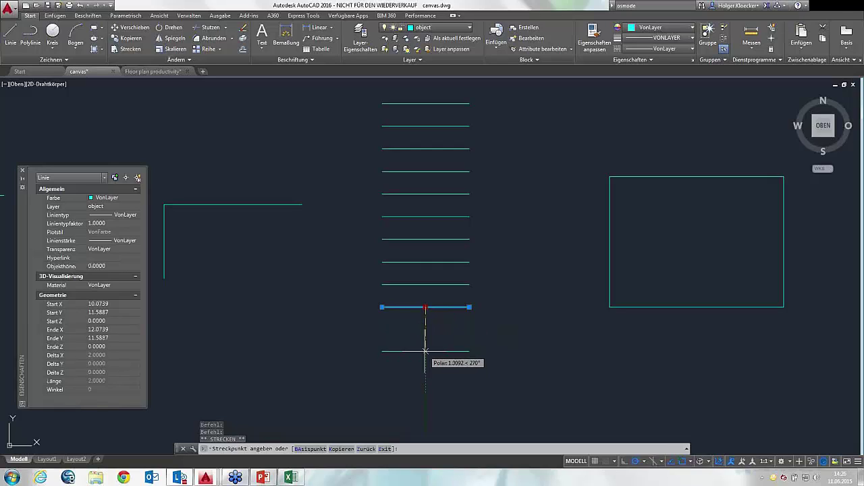
middle_drag(425, 351, 412, 282)
ctrl+click(412, 295)
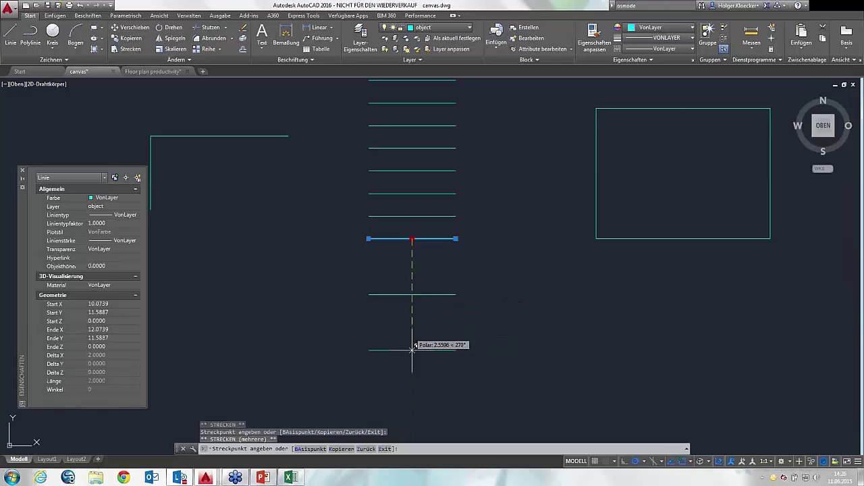
click(412, 350)
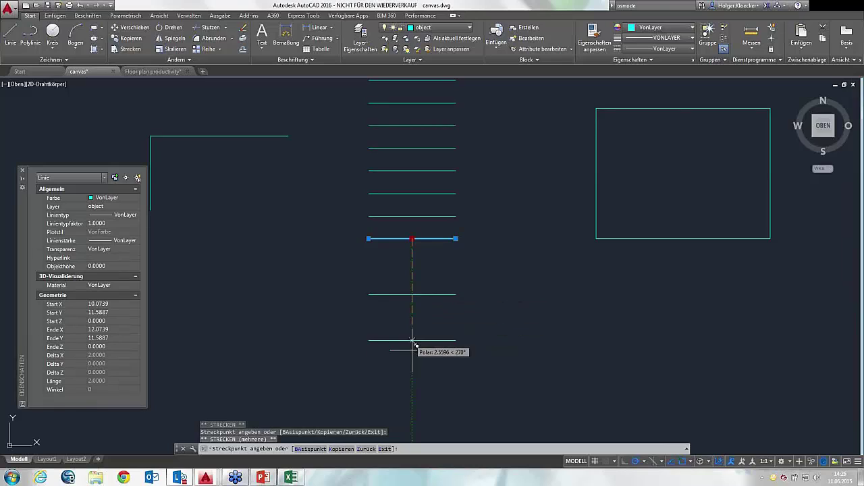
click(412, 406)
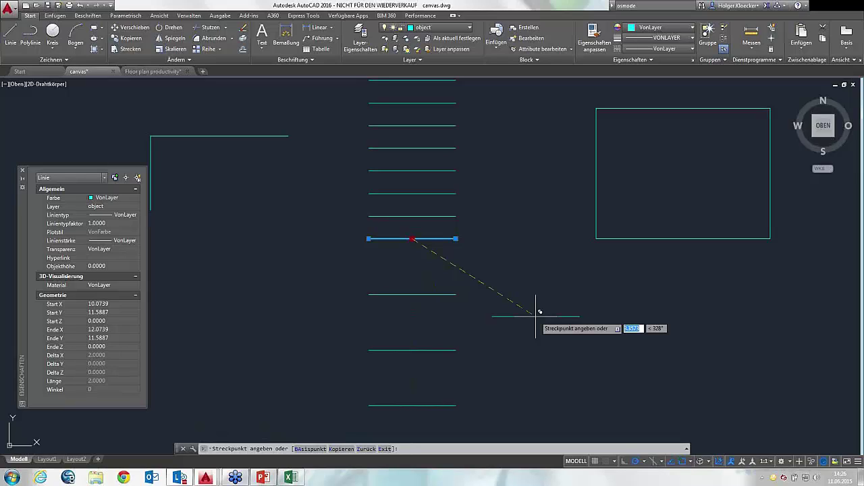
key(Escape)
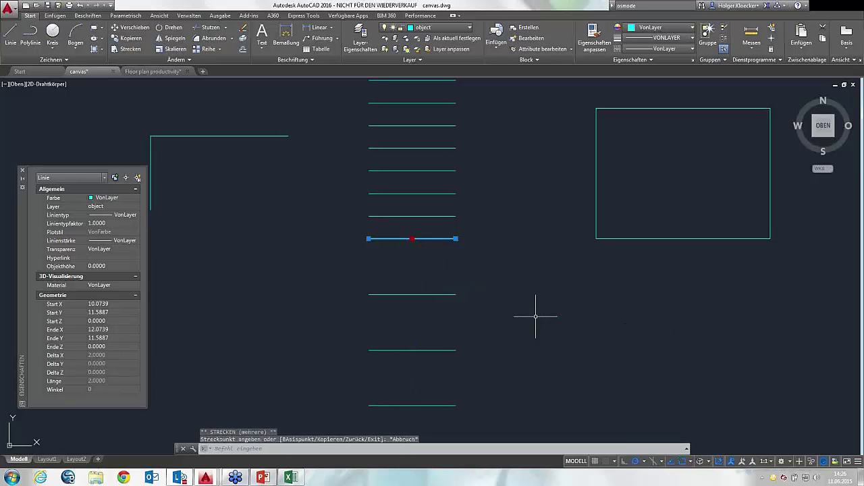
key(Escape)
middle_drag(517, 245, 514, 332)
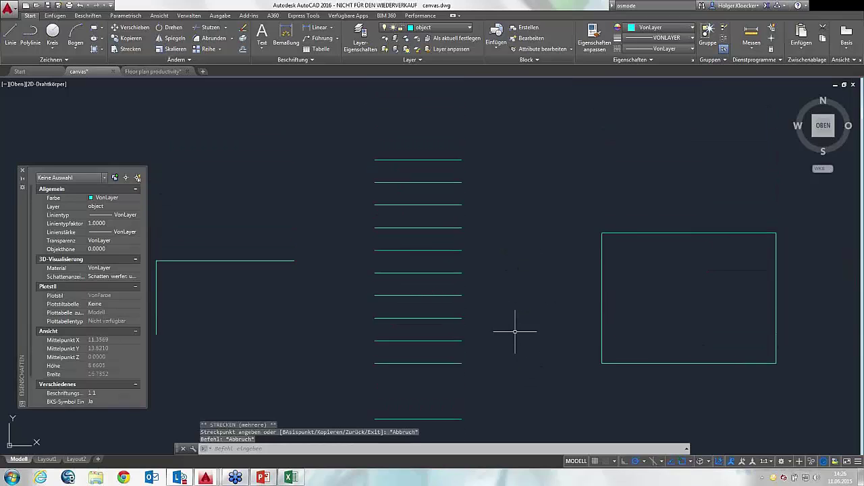
scroll(515, 332, down, 1)
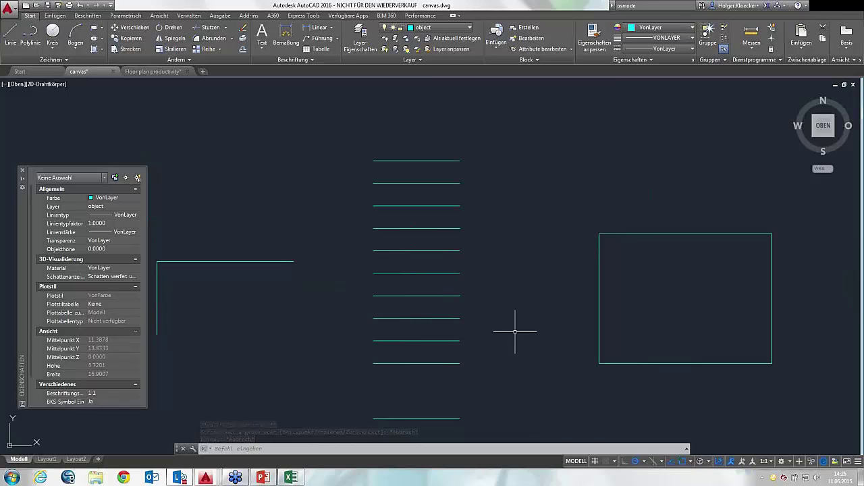
- Fillet the bottom two line pairs into semicircular arcs, left end then right end
click(210, 39)
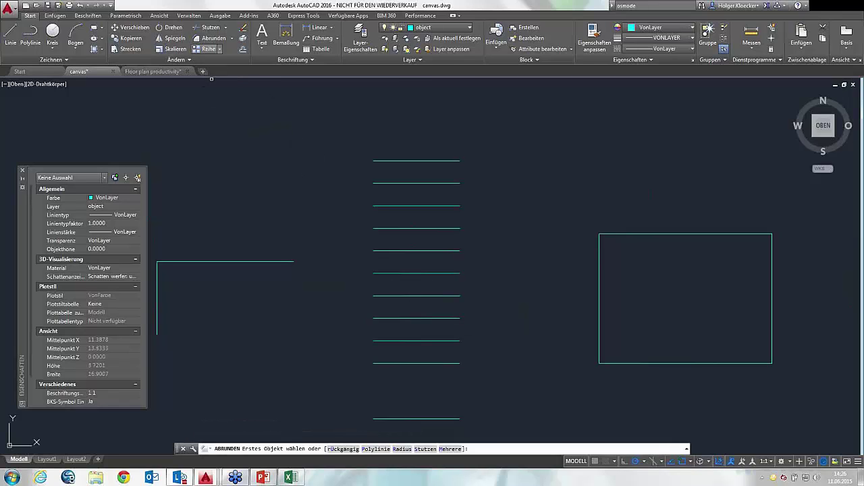
click(394, 363)
click(395, 341)
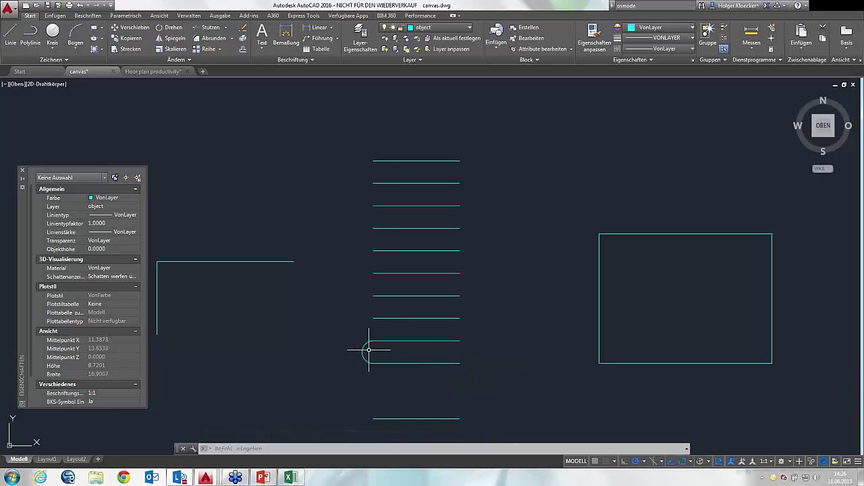
right_click(379, 349)
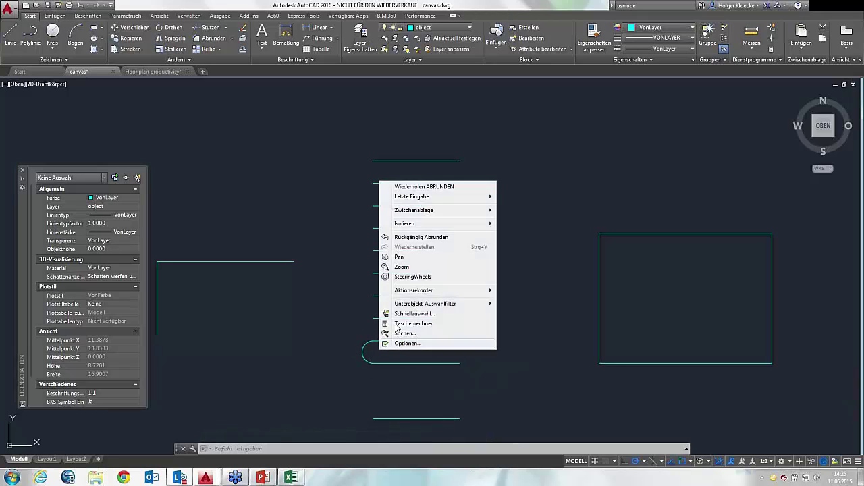
click(419, 186)
click(440, 341)
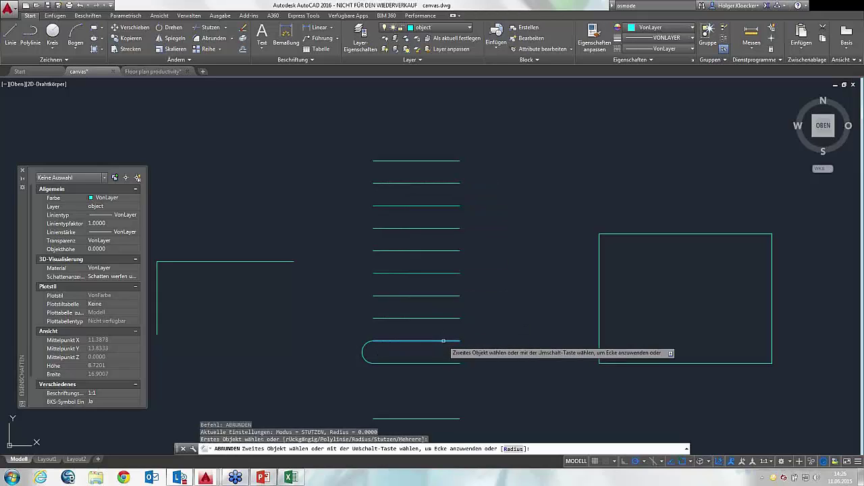
click(437, 318)
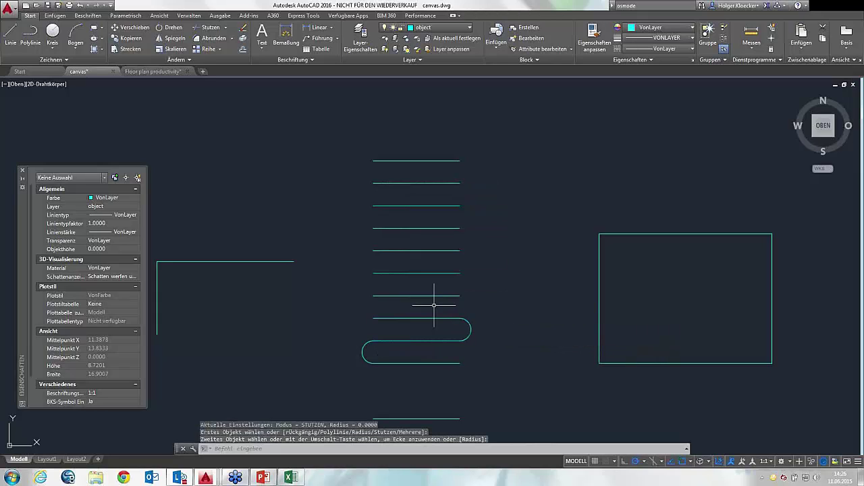
- Fillet the next two pairs up, again alternating left and right ends
right_click(434, 306)
click(472, 141)
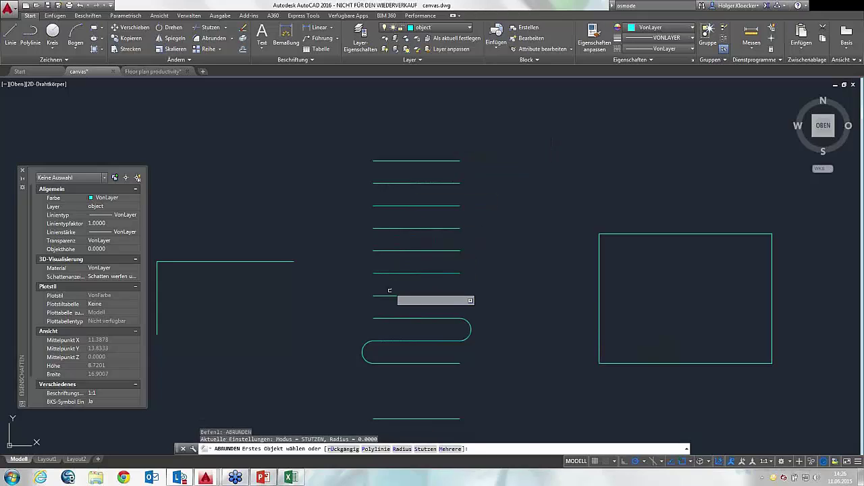
click(388, 318)
click(405, 296)
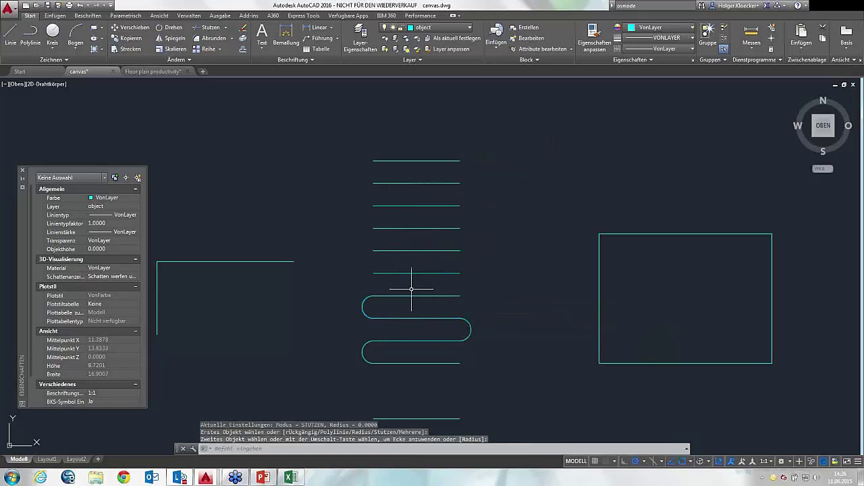
right_click(412, 289)
click(417, 294)
click(446, 295)
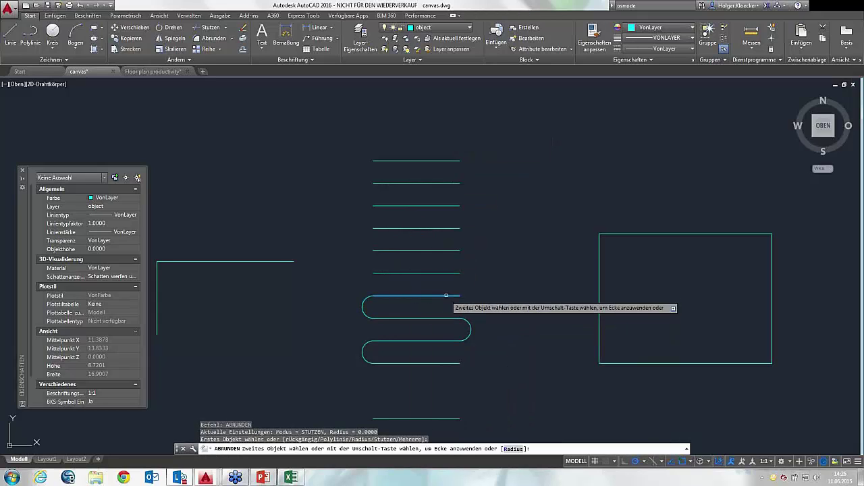
click(449, 273)
right_click(457, 277)
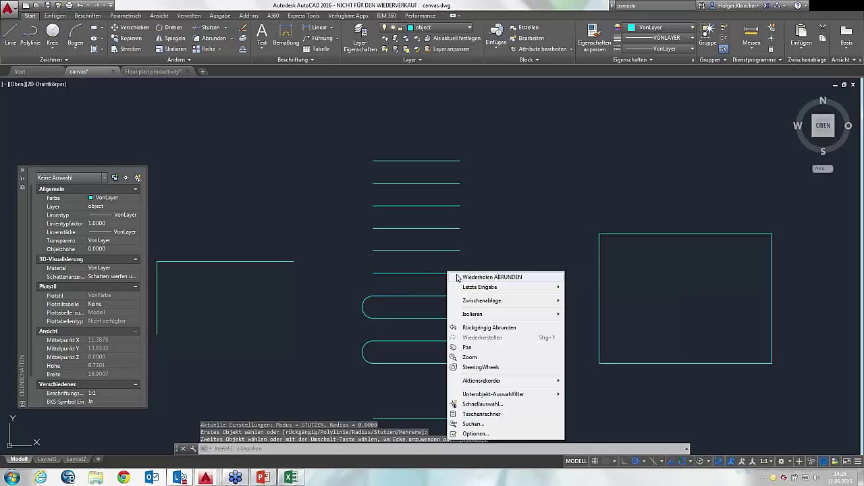
key(Escape)
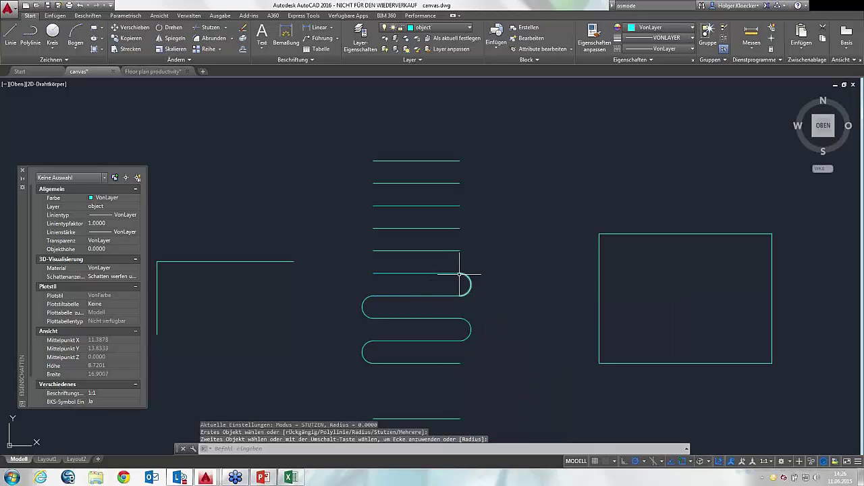
key(Escape)
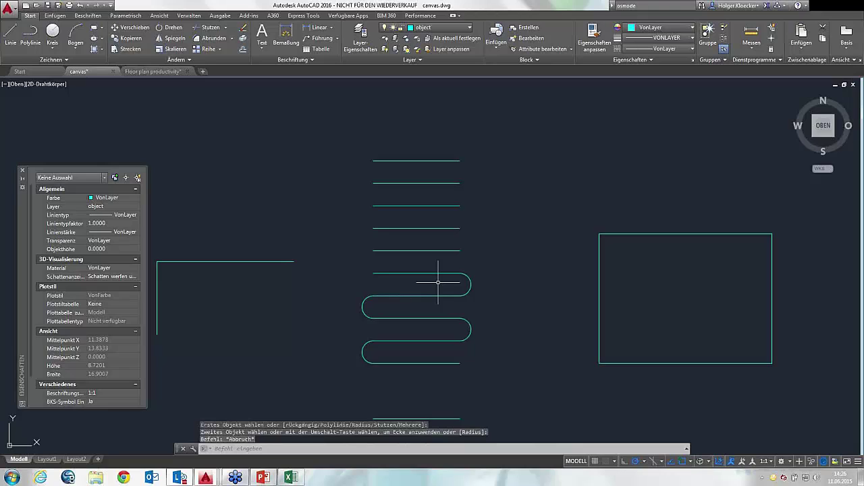
- Centre the rectangle in view and start the CIRCLE command
mouse_move(601, 245)
middle_down()
mouse_move(405, 199)
mouse_move(381, 234)
mouse_move(384, 220)
middle_up()
scroll(382, 236, up, 2)
scroll(384, 240, down, 2)
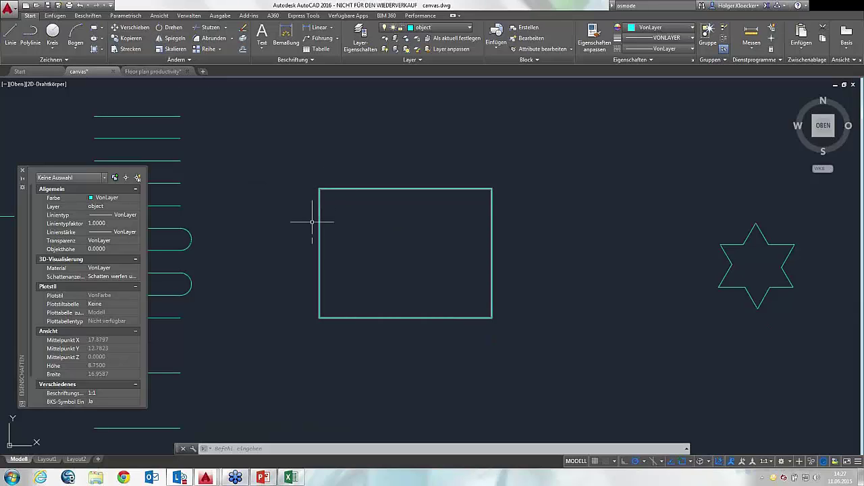
click(56, 39)
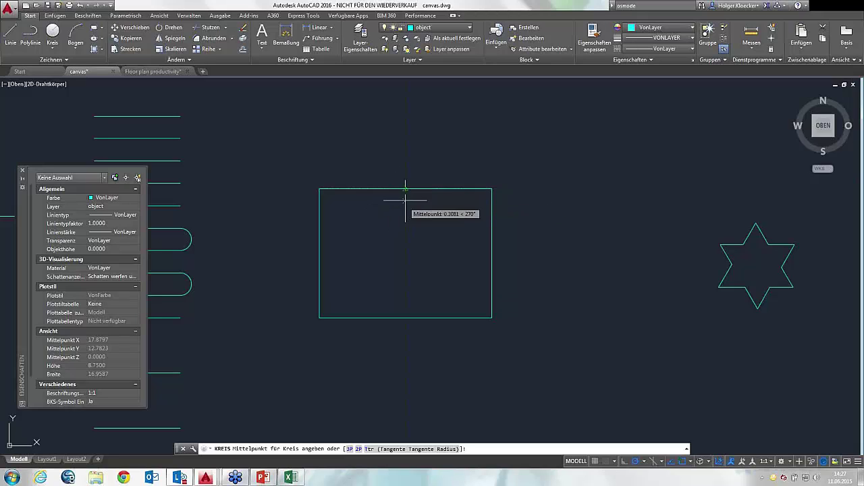
key(Escape)
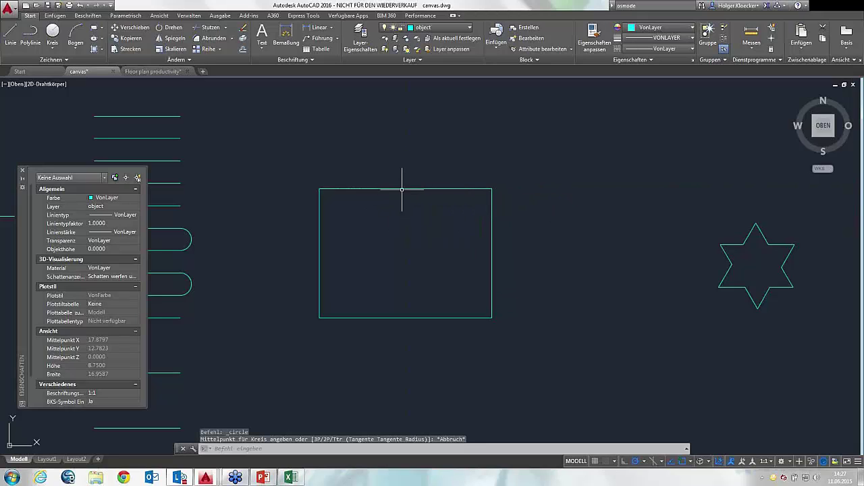
click(53, 34)
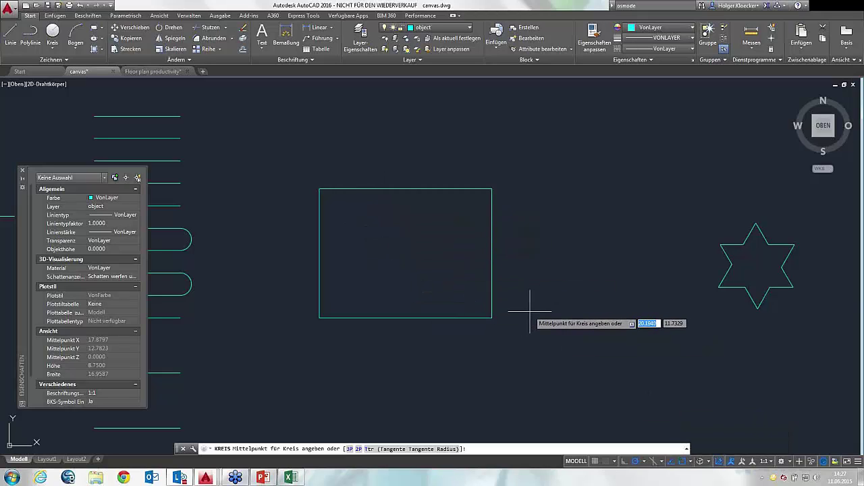
- Toggle F3 and F11 until object snap and object snap tracking are both on
key(F3)
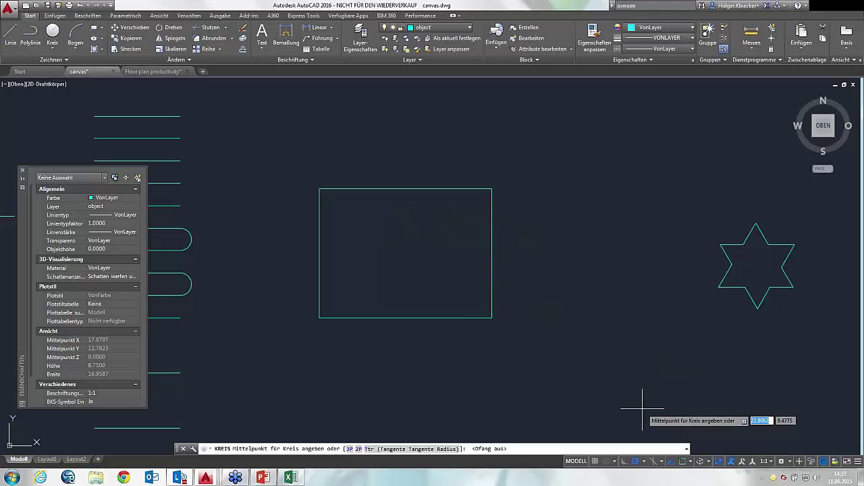
key(F3)
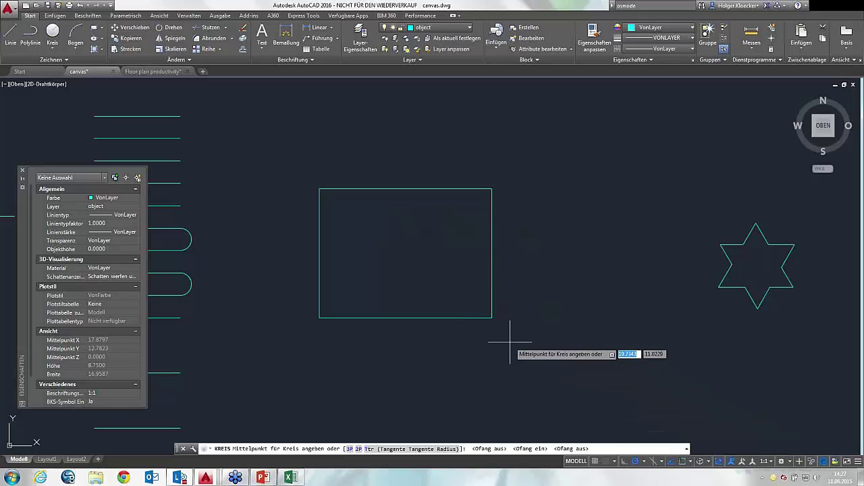
key(F3)
key(F3)
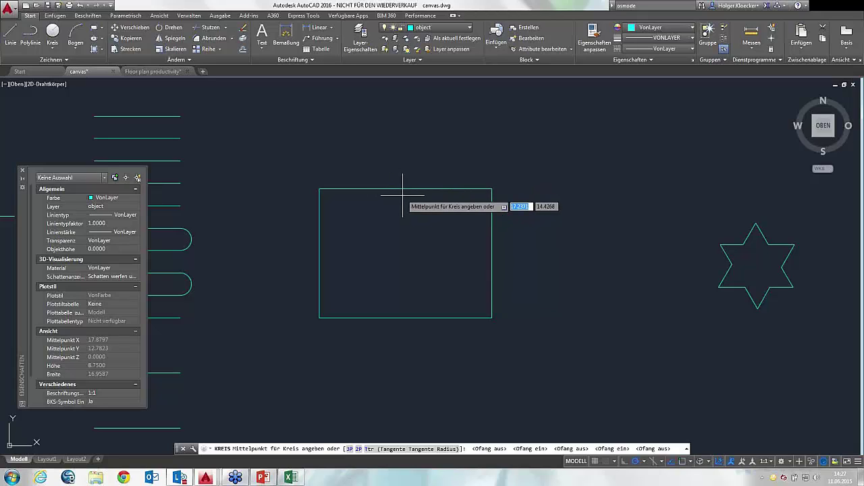
key(F3)
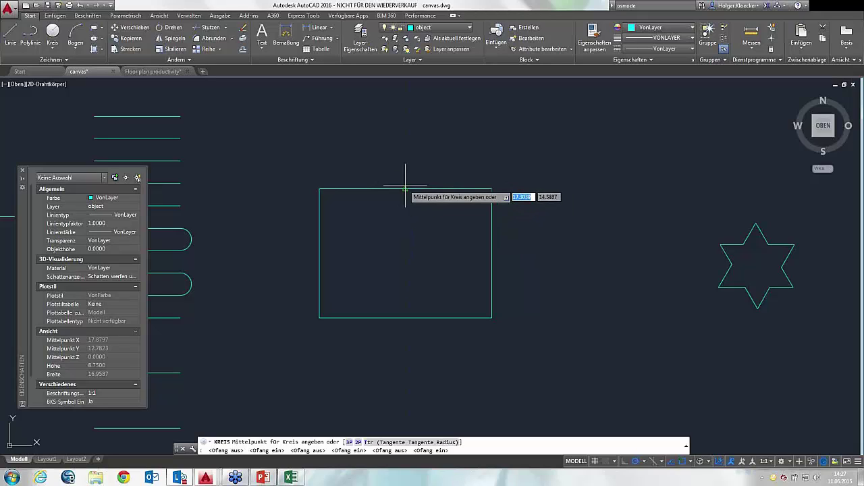
key(F3)
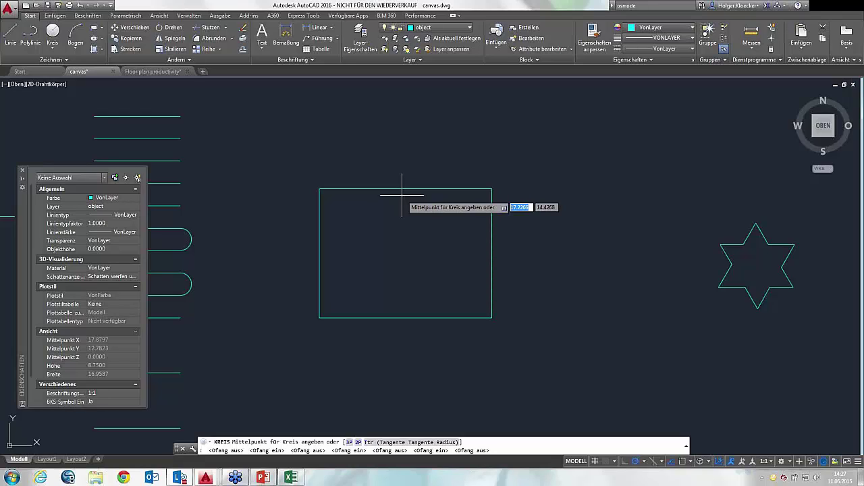
key(F11)
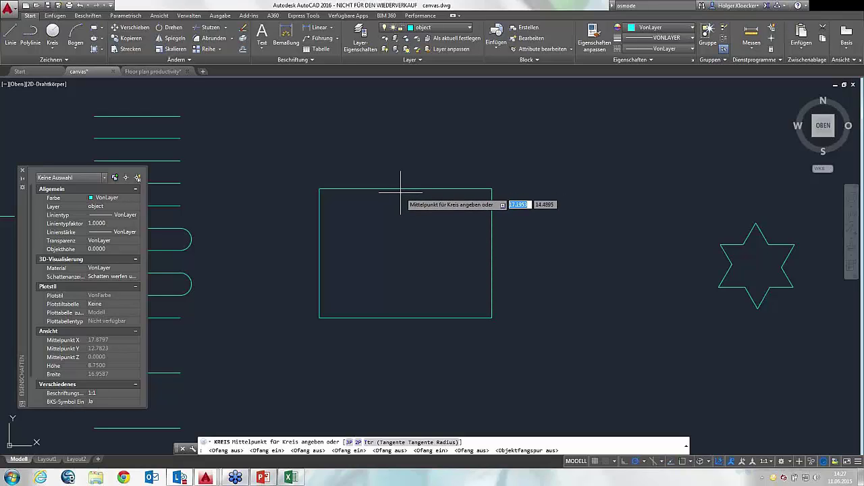
key(F3)
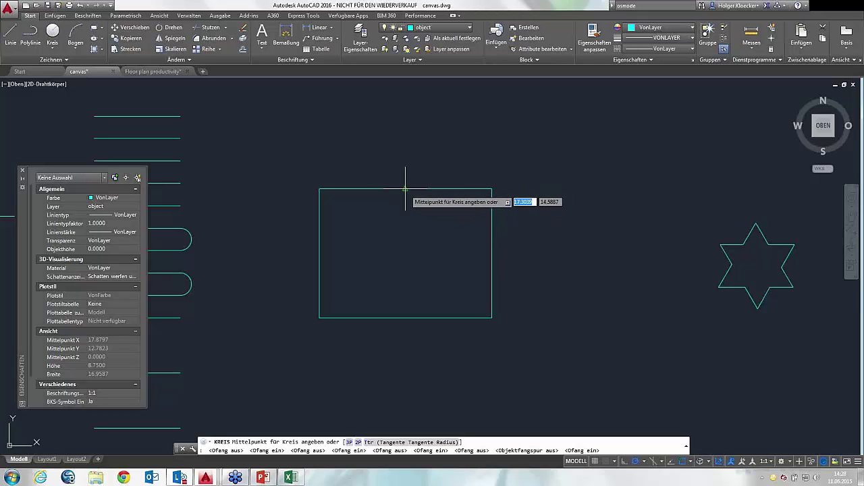
key(F11)
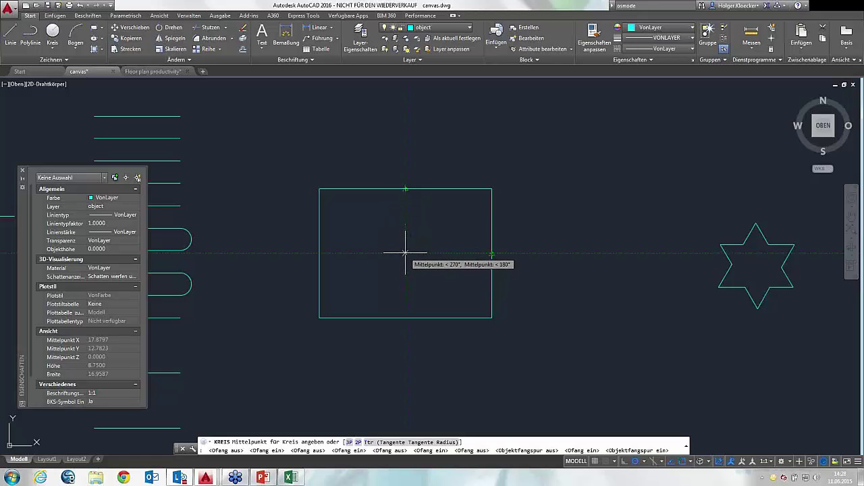
- Place a circle at the rectangle's centre point with a radius of 1
click(405, 254)
key(Escape)
key(Return)
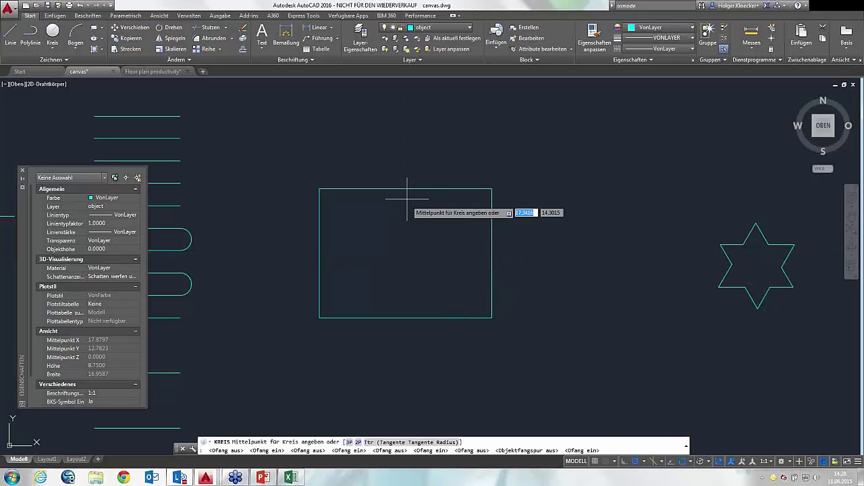
click(405, 253)
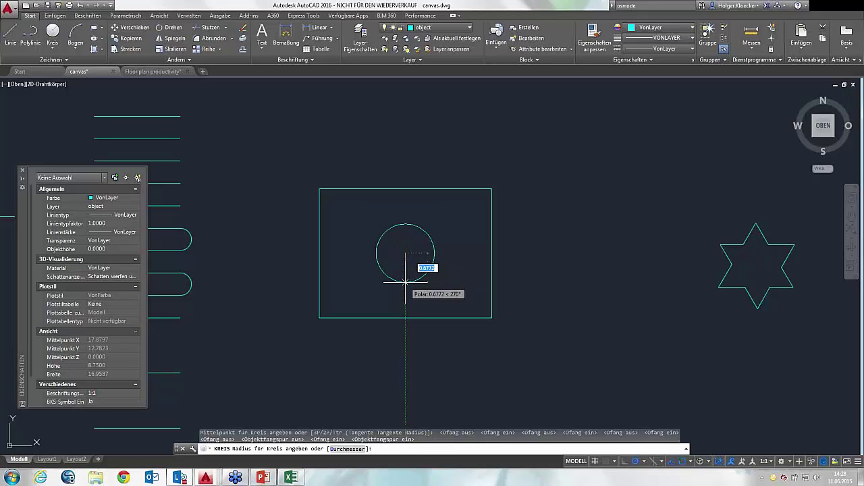
text(1)
key(Return)
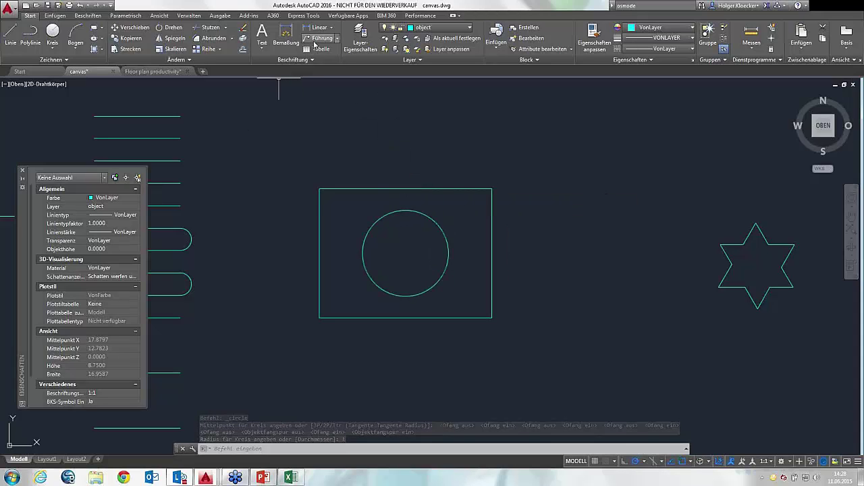
- Make 'center' the current layer from the Layer list and start the Line tool
click(428, 28)
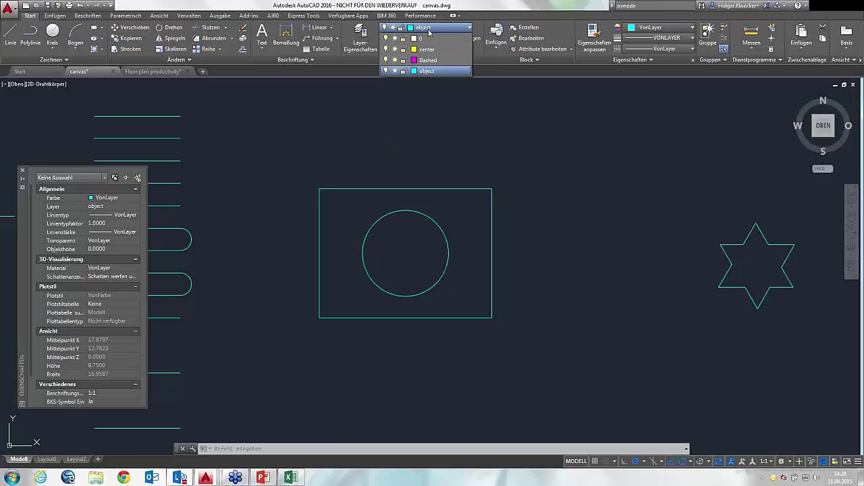
click(431, 50)
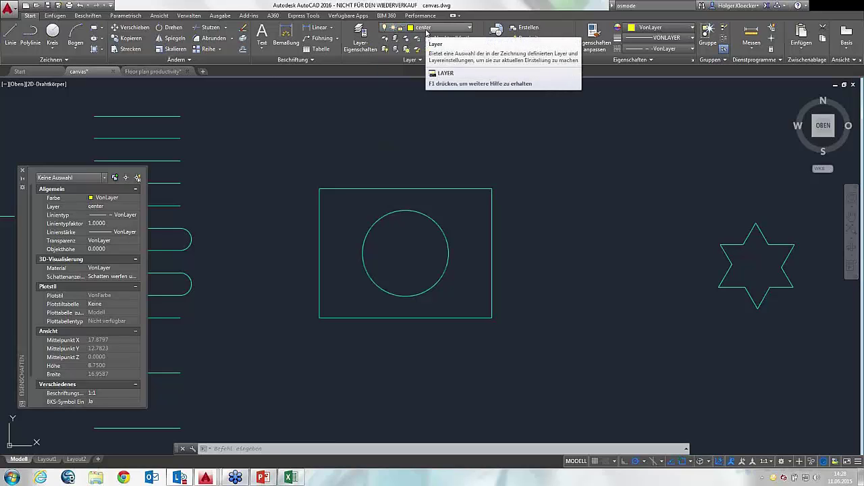
click(12, 38)
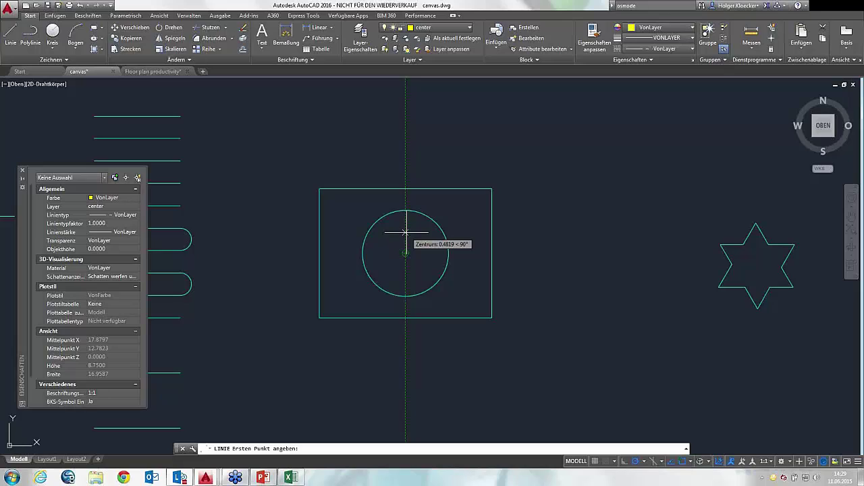
- Draw a 2.5-long vertical line starting 1.25 above the circle's centre, going straight down
text(12)
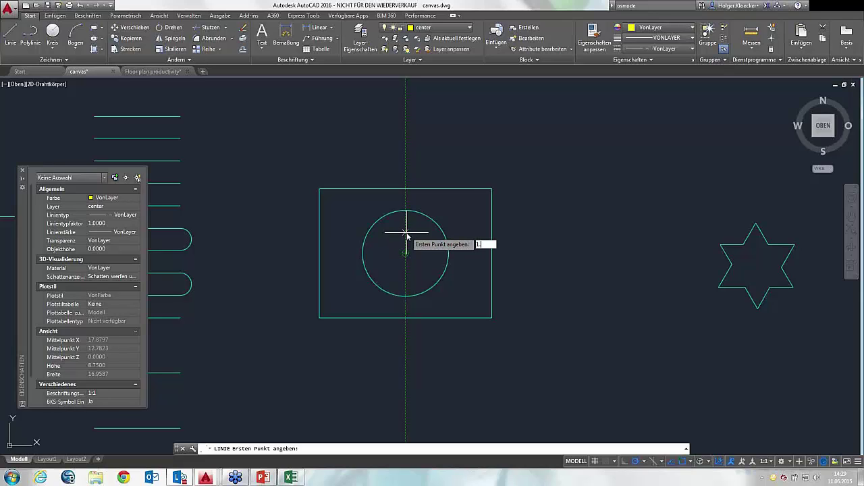
key(Return)
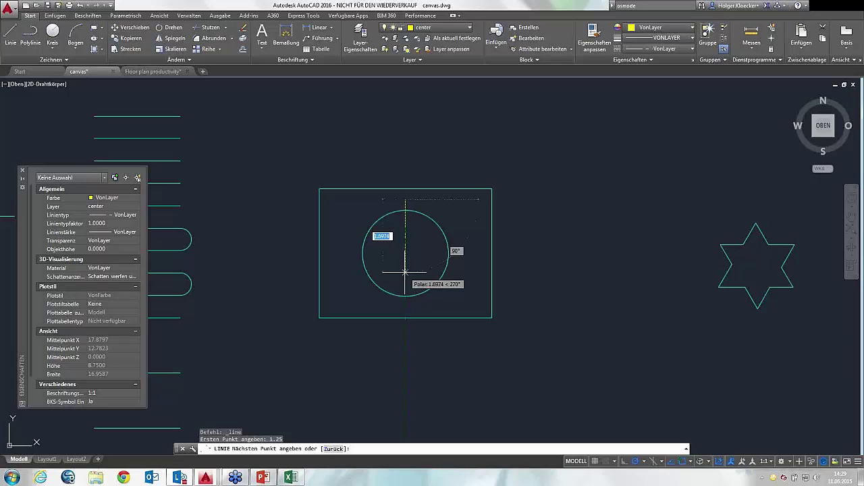
text(2.5)
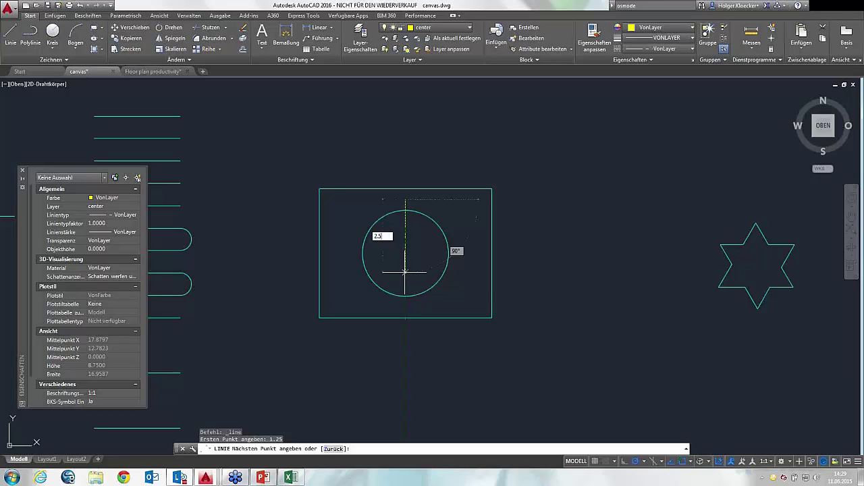
key(Return)
right_click(427, 263)
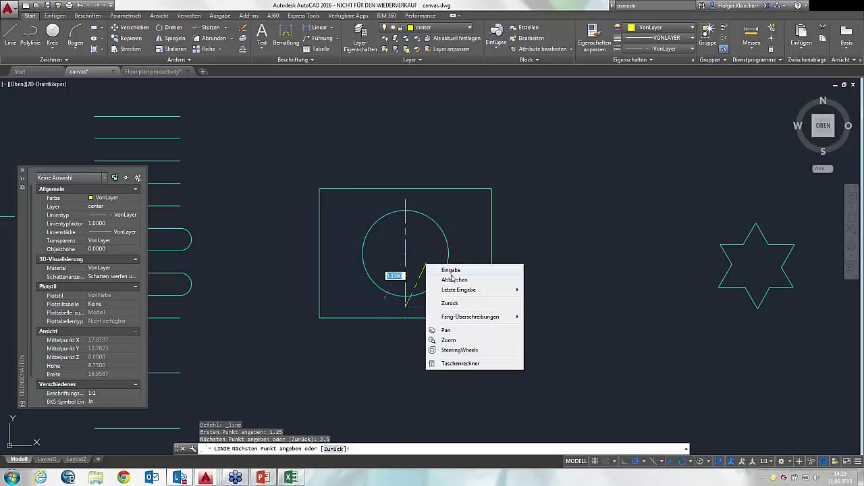
click(449, 271)
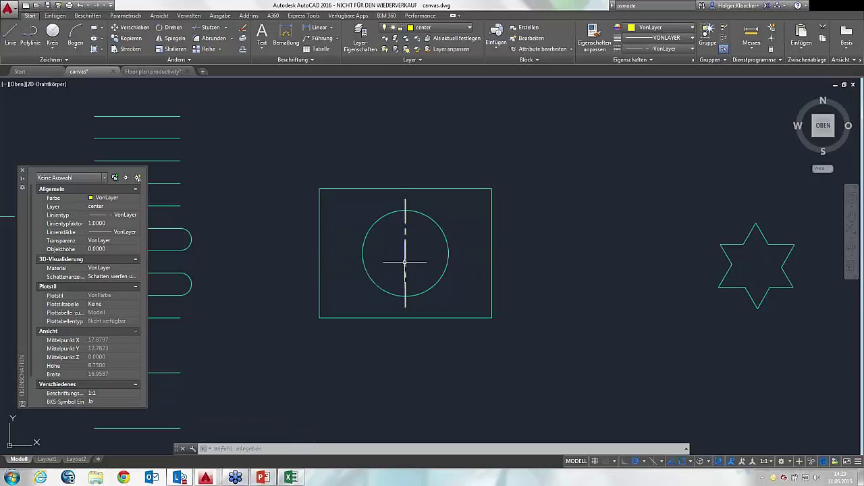
click(407, 263)
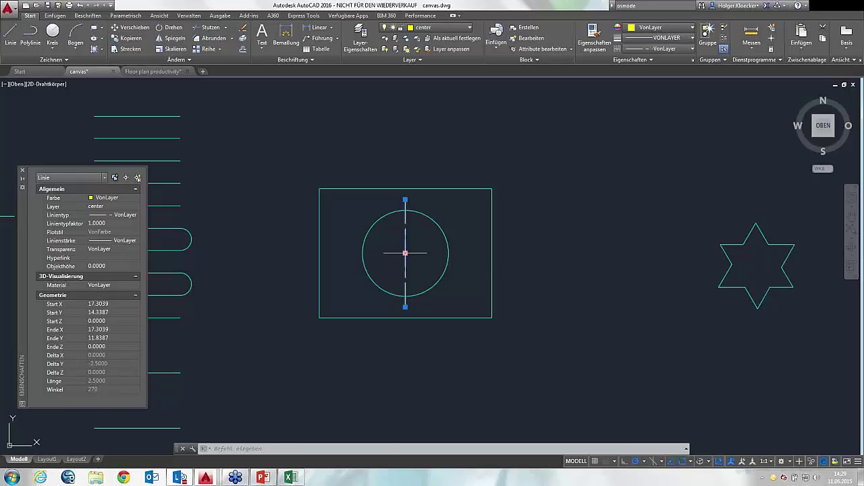
- Rotate-copy the centre line 90° about its midpoint grip to create a horizontal crossing line
click(405, 253)
right_click(405, 254)
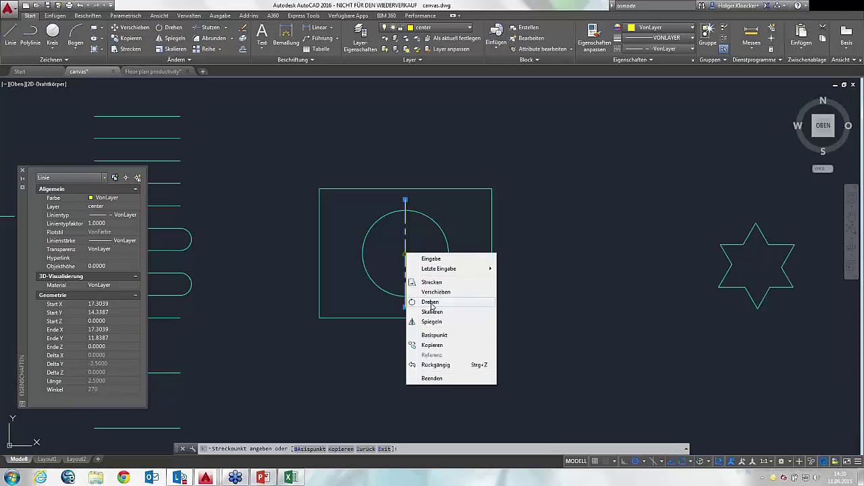
click(430, 304)
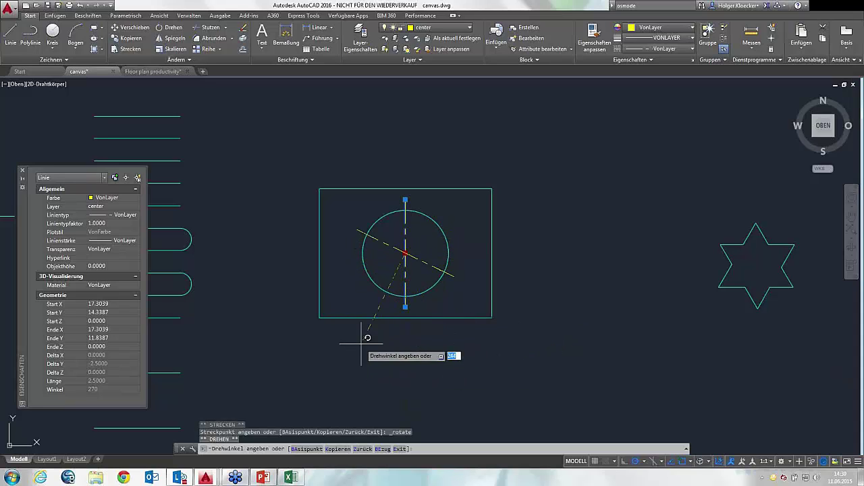
right_click(474, 298)
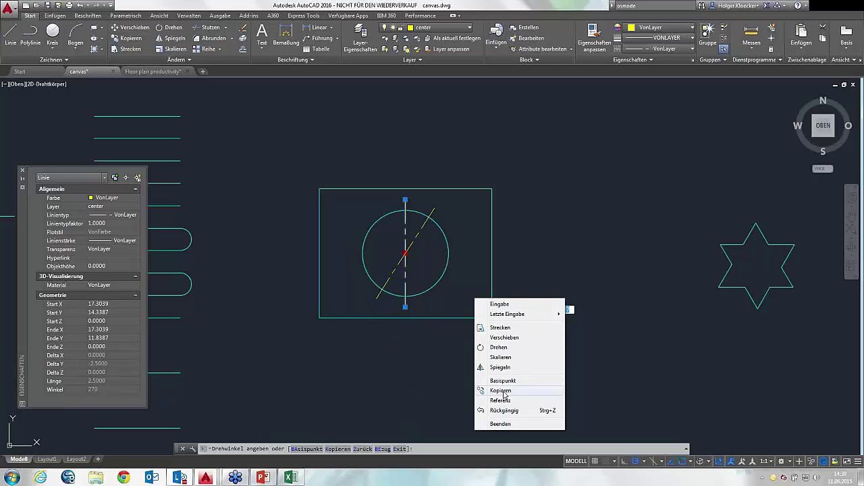
click(501, 391)
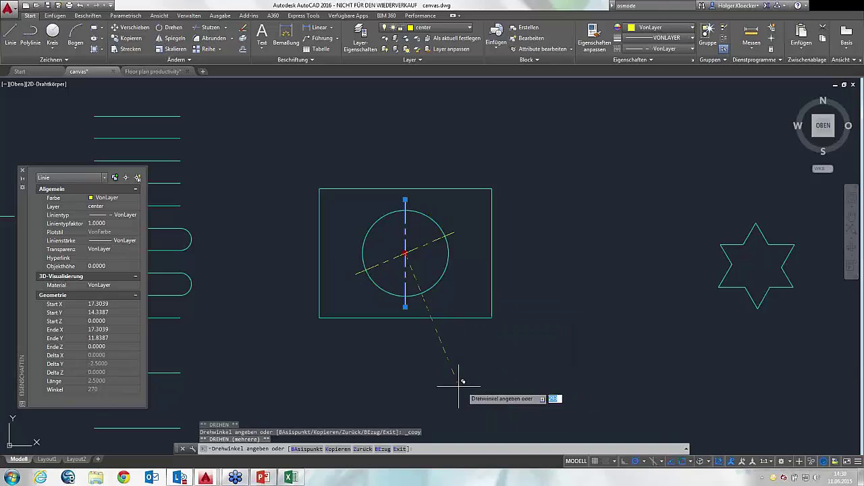
click(405, 388)
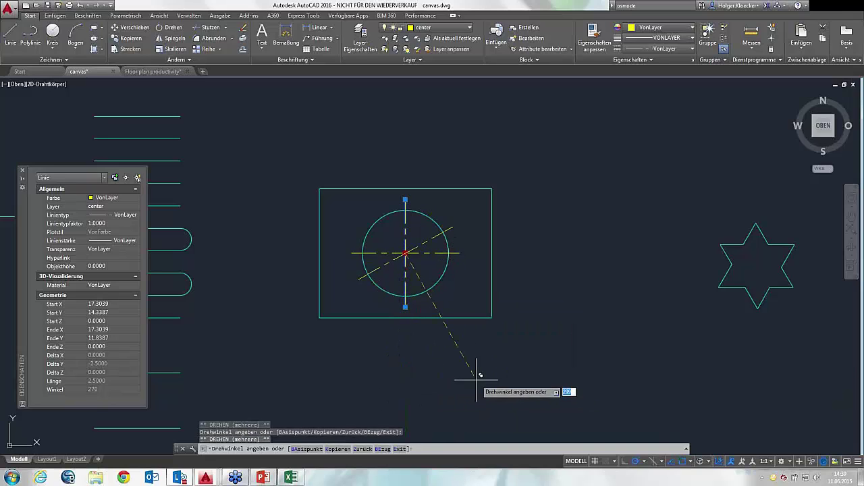
key(Escape)
key(Escape)
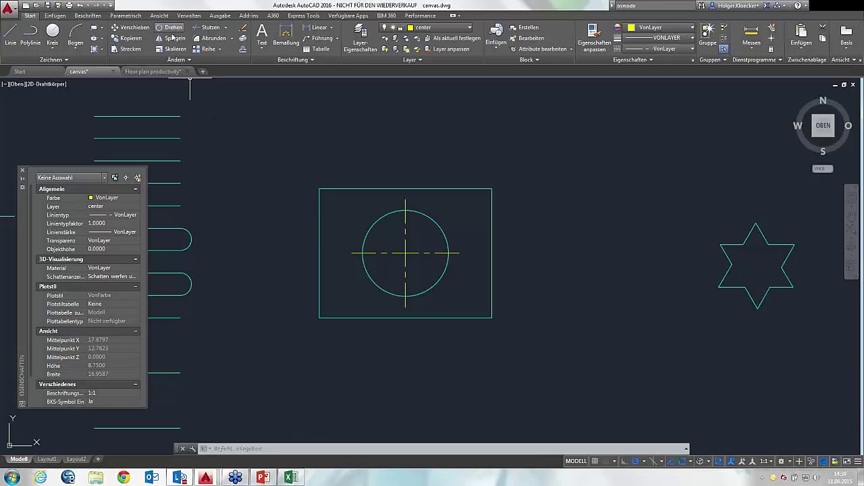
- Make another 90° rotated copy of the horizontal centre line about its midpoint grip
click(386, 254)
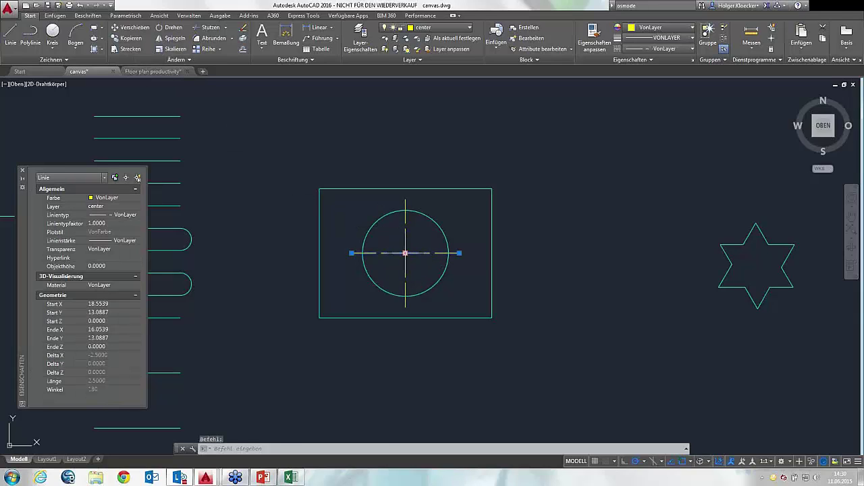
click(405, 254)
right_click(405, 253)
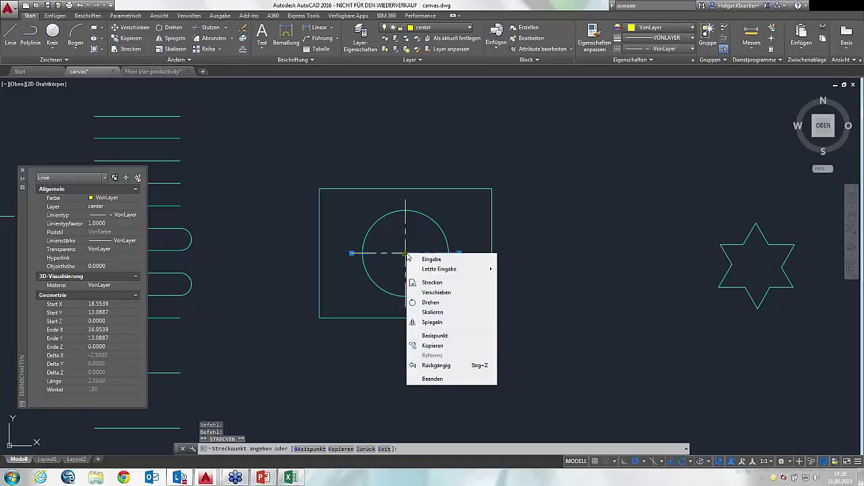
click(431, 302)
right_click(474, 299)
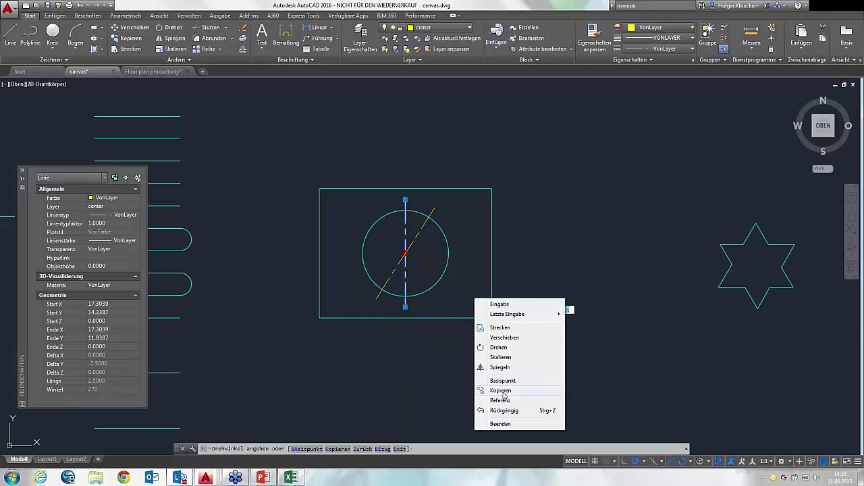
click(500, 391)
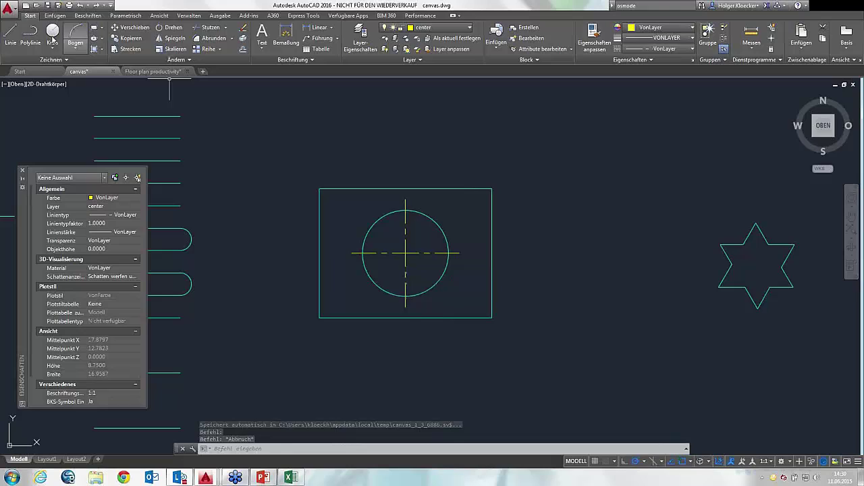
click(11, 34)
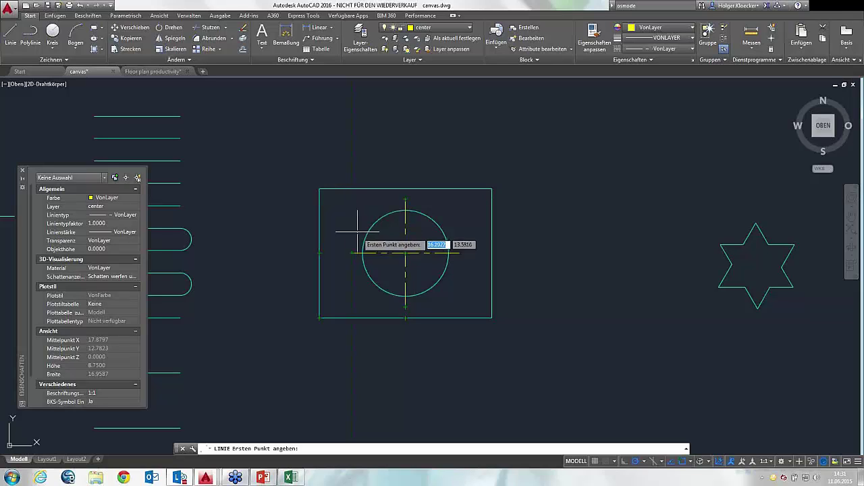
- Cancel the pending line, then apply the Drafting settings in the Options dialog with OK
key(Escape)
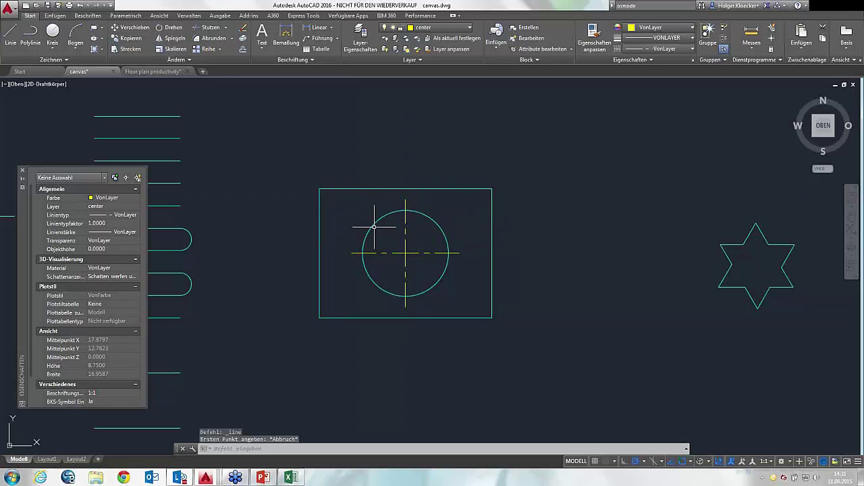
key(Escape)
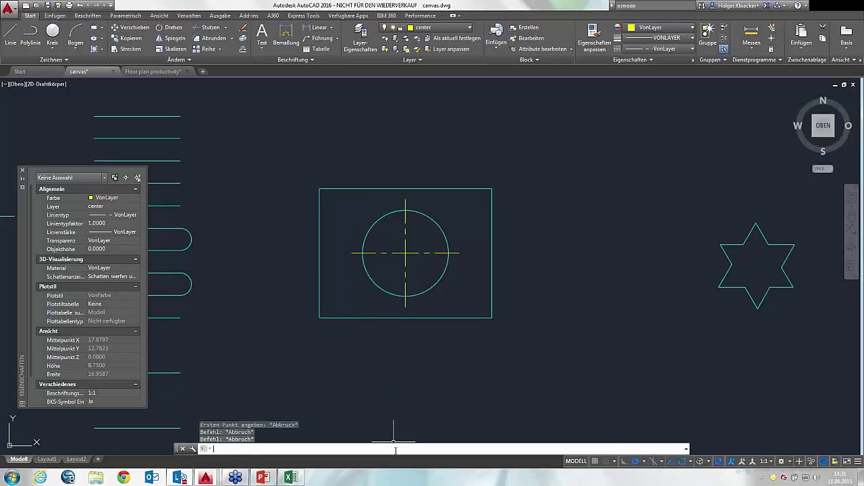
right_click(395, 446)
click(418, 443)
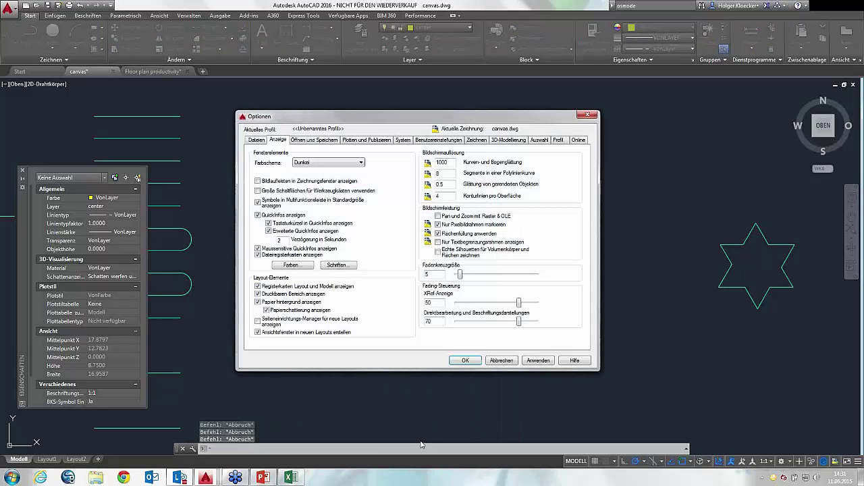
click(475, 140)
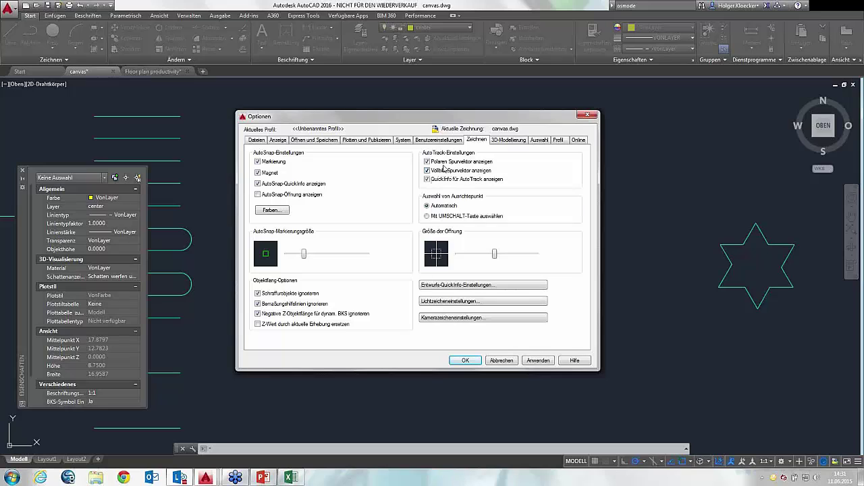
click(465, 361)
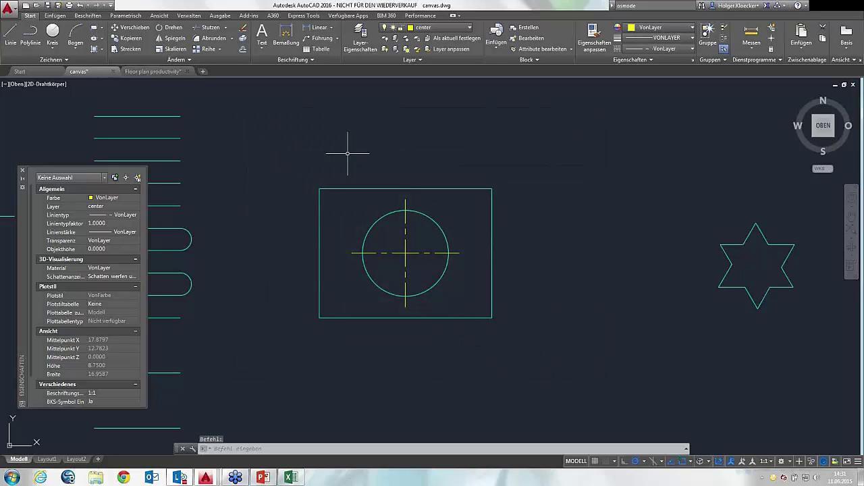
- Cancel the line and enter TRACKPATH at the command line with value 0
click(10, 34)
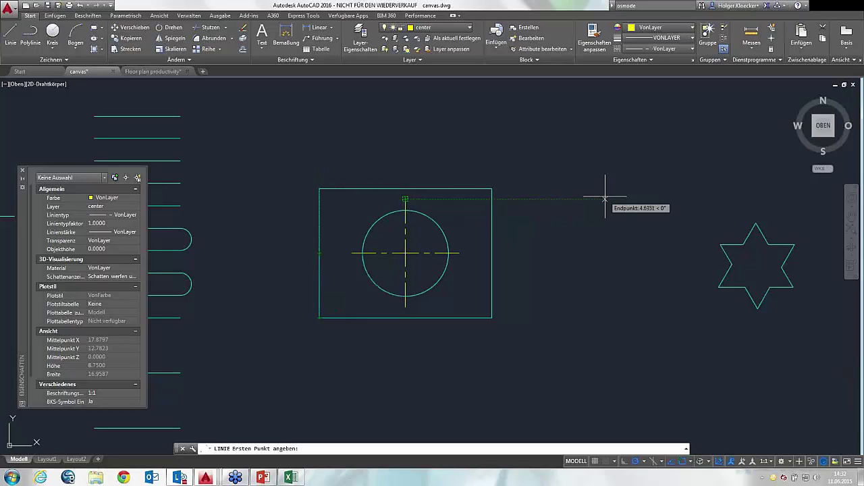
key(Escape)
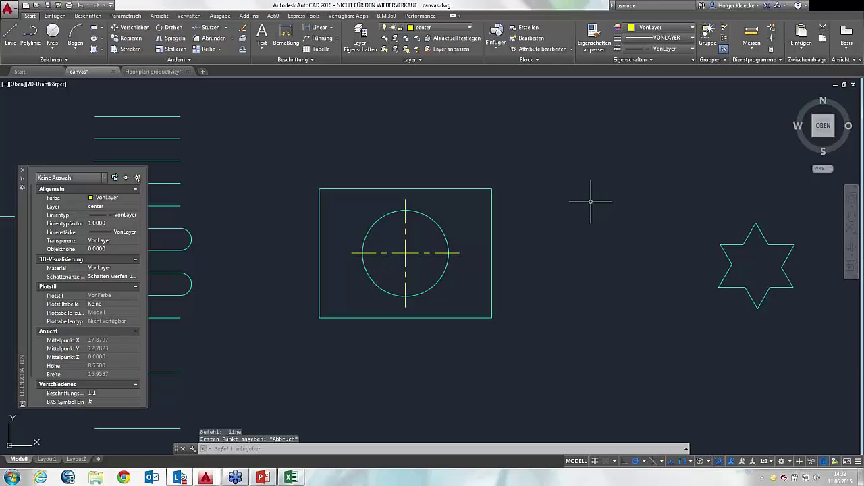
text(TR)
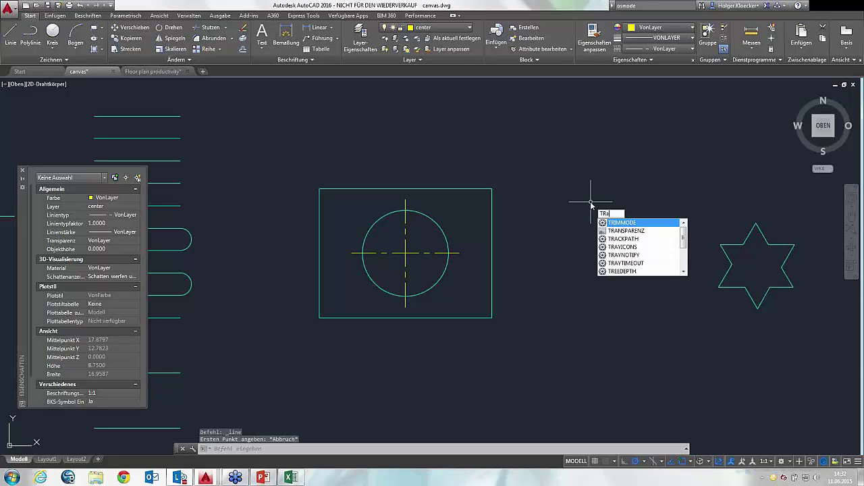
text(ACe)
key(BackSpace)
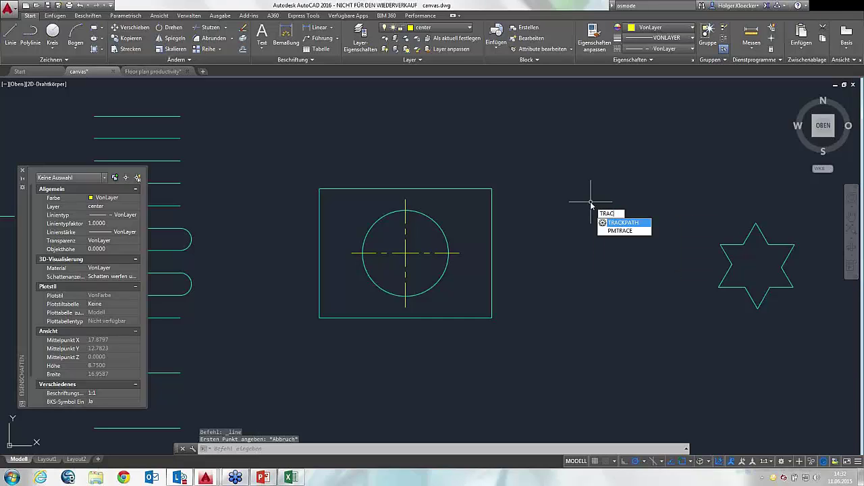
key(Return)
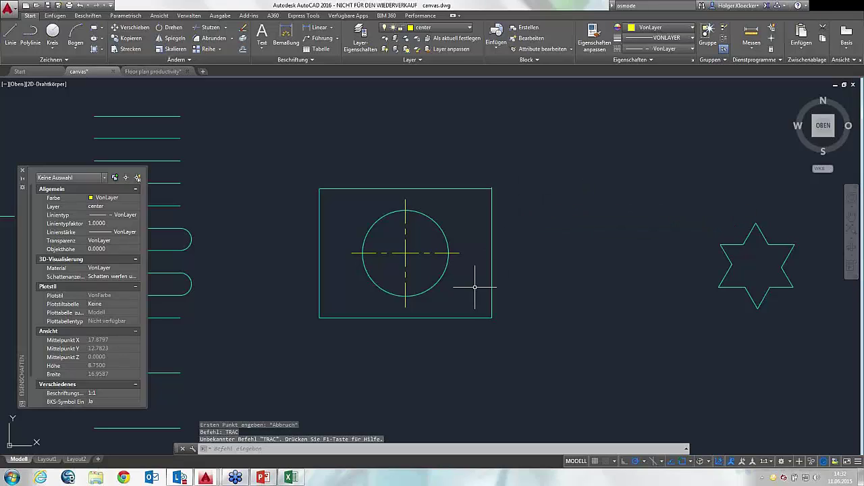
text(TRACKPATH)
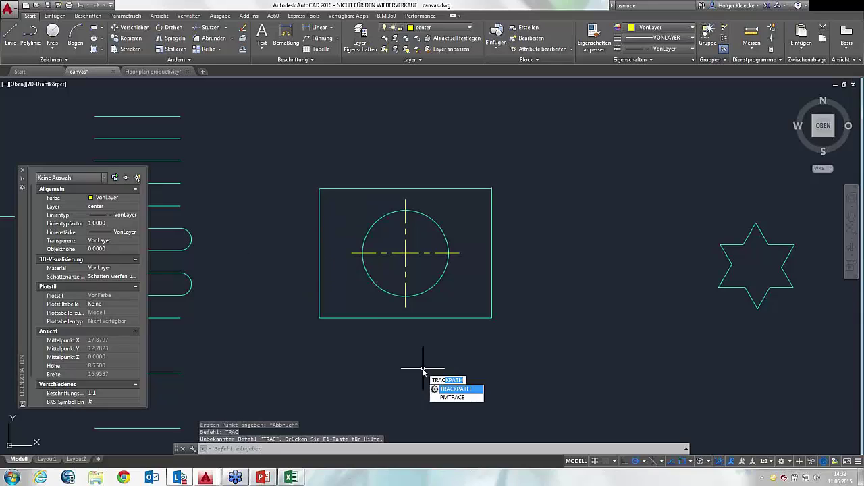
key(Return)
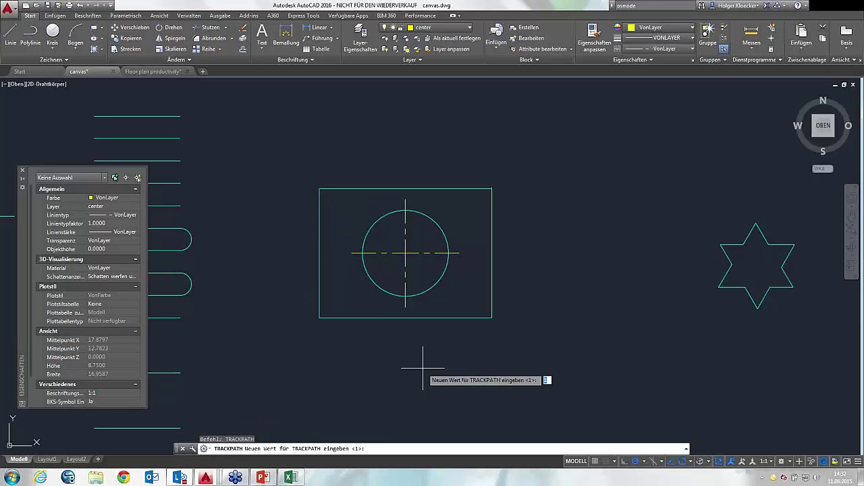
key(Return)
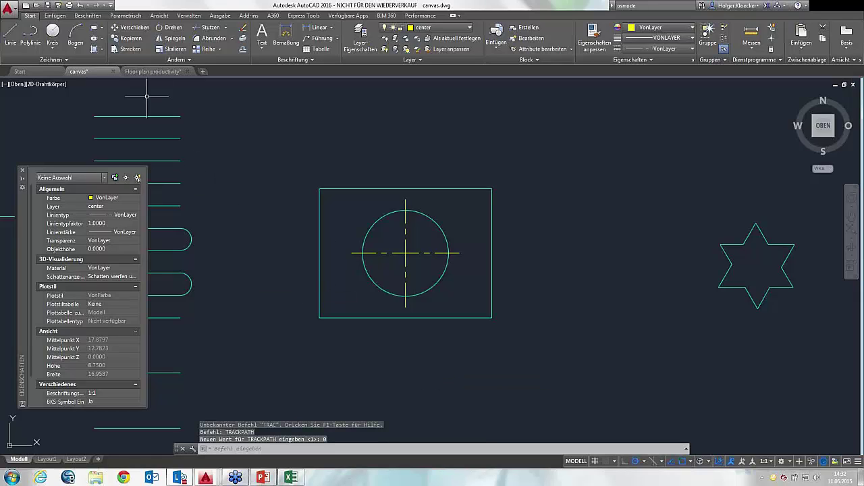
- Start and cancel a test line, then zoom the view out and back in
click(11, 33)
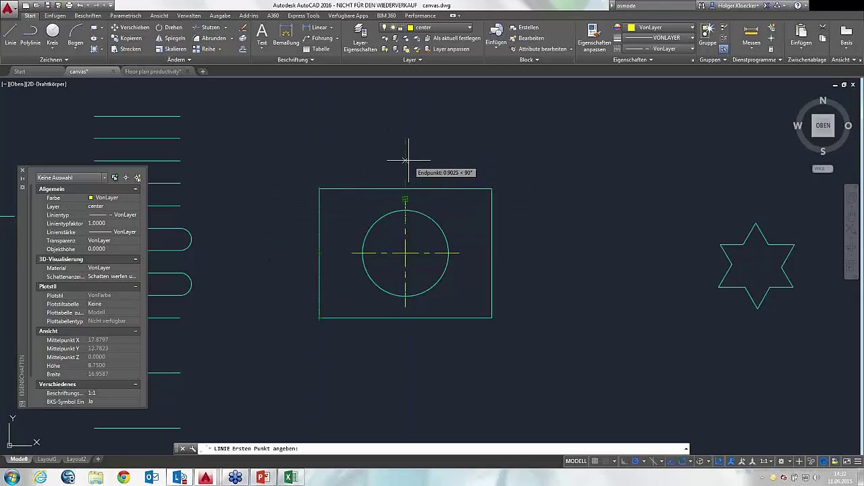
key(Escape)
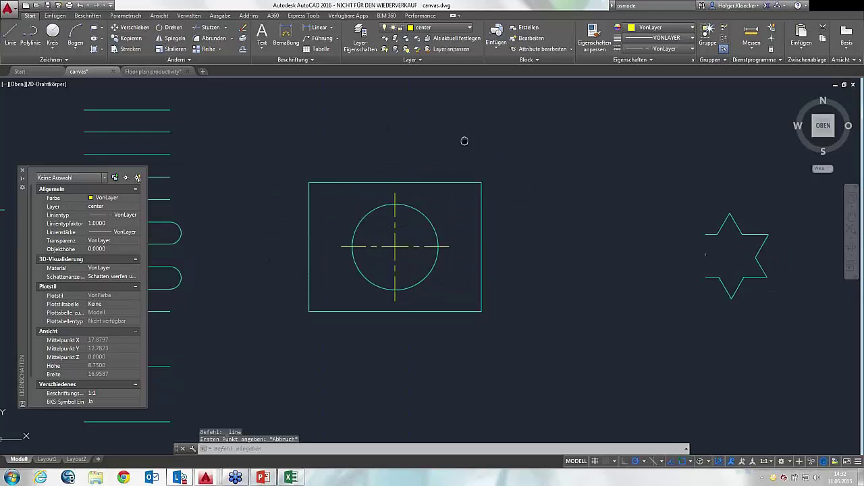
scroll(290, 144, down, 3)
scroll(309, 236, down, 2)
scroll(320, 255, up, 2)
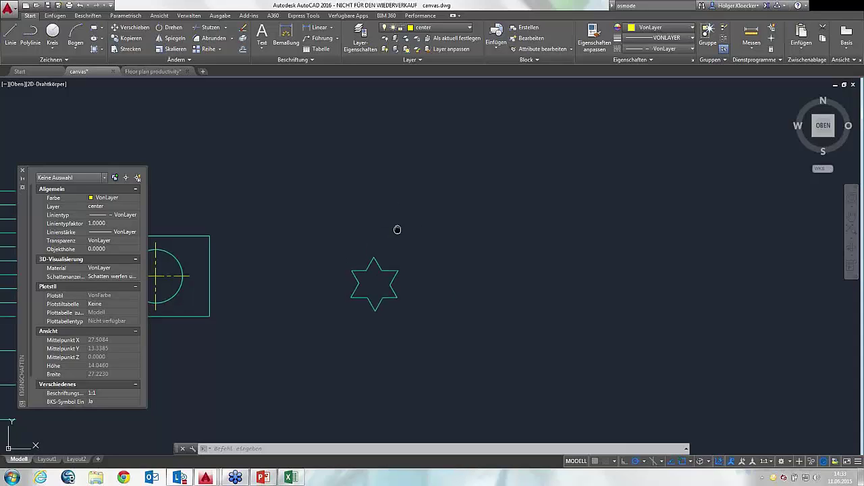
- Select the star block and create a 4-column by 3-row rectangular array of it
middle_drag(396, 232, 383, 256)
click(359, 286)
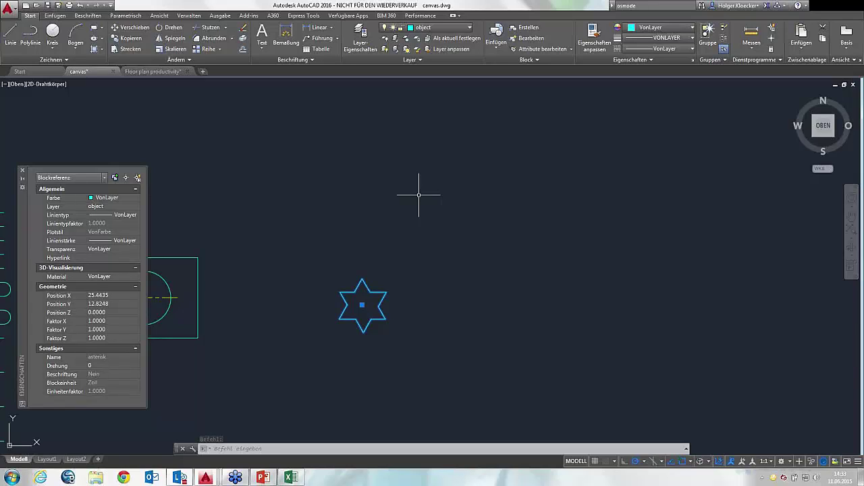
middle_drag(415, 195, 400, 210)
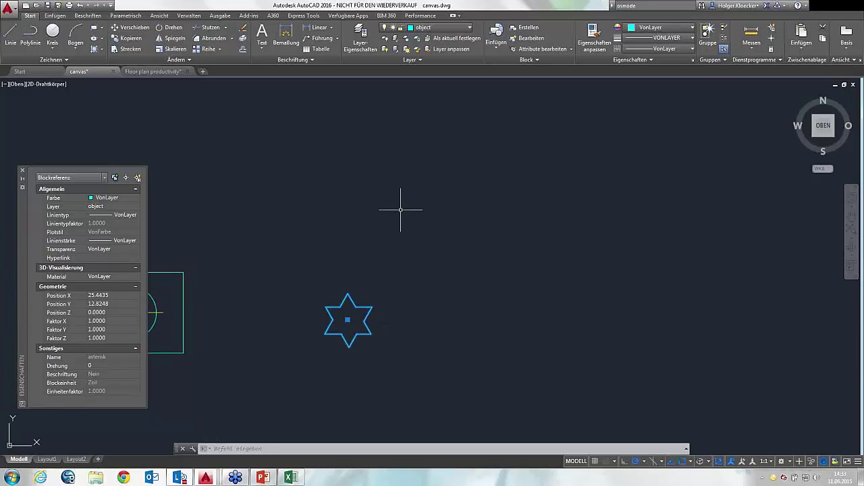
click(208, 50)
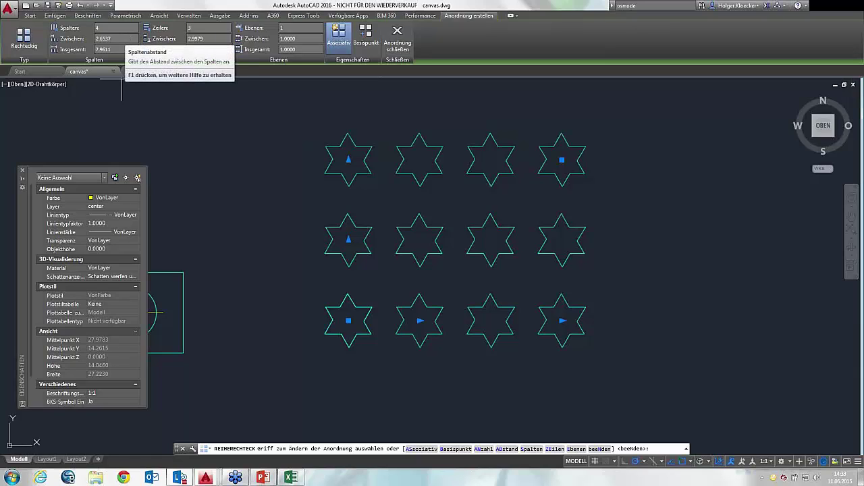
- Set the star array's column and row spacing both to 2 and exit array creation
click(119, 39)
text(2)
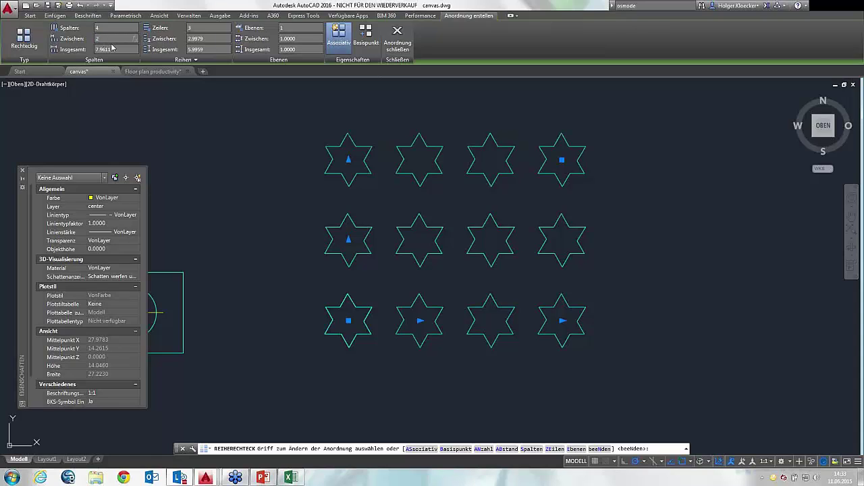
key(Return)
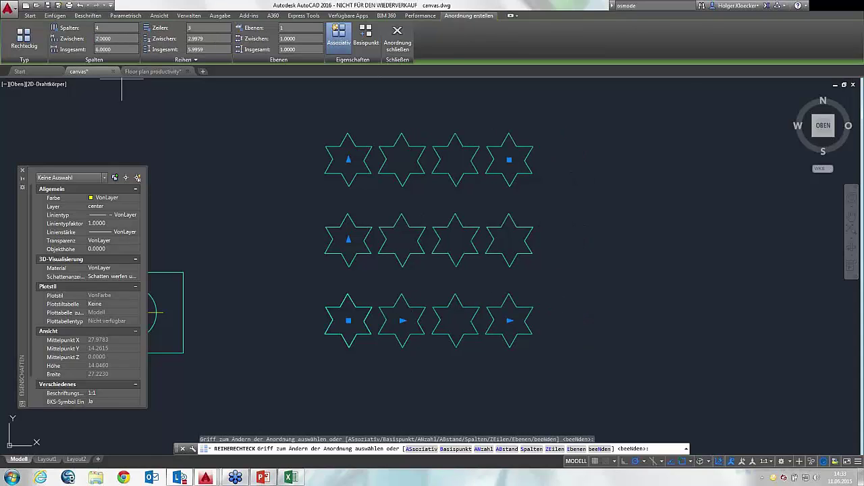
click(190, 40)
text(2)
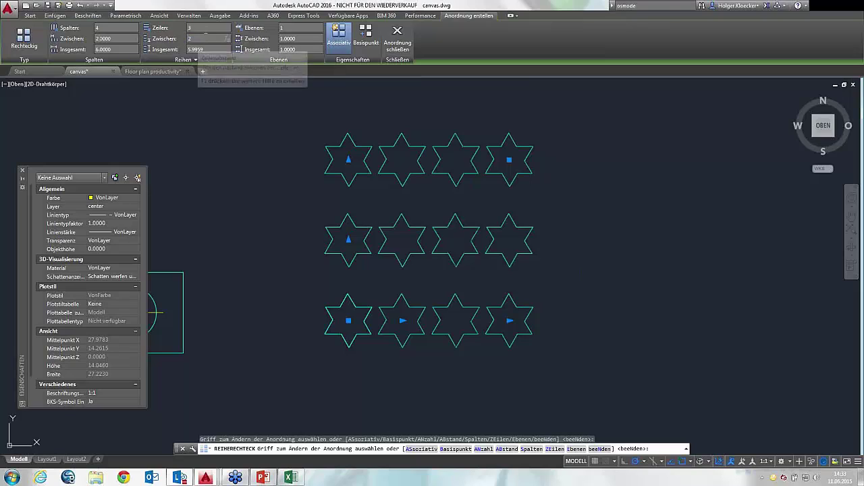
key(Return)
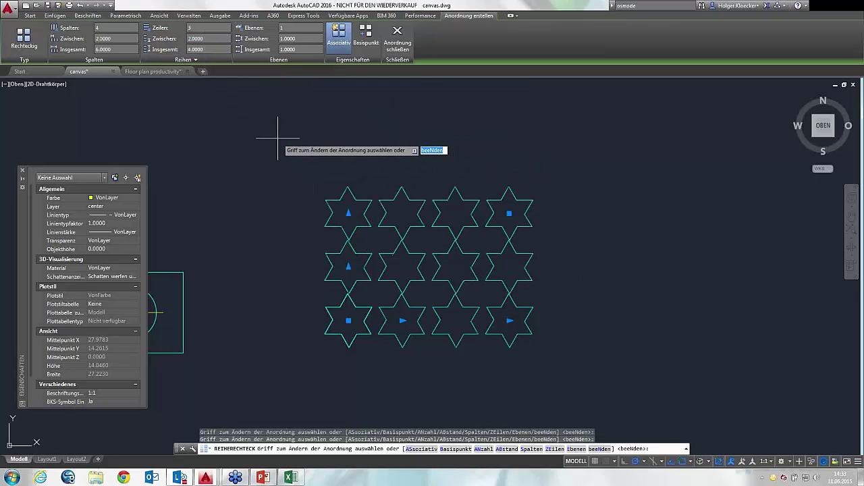
key(Escape)
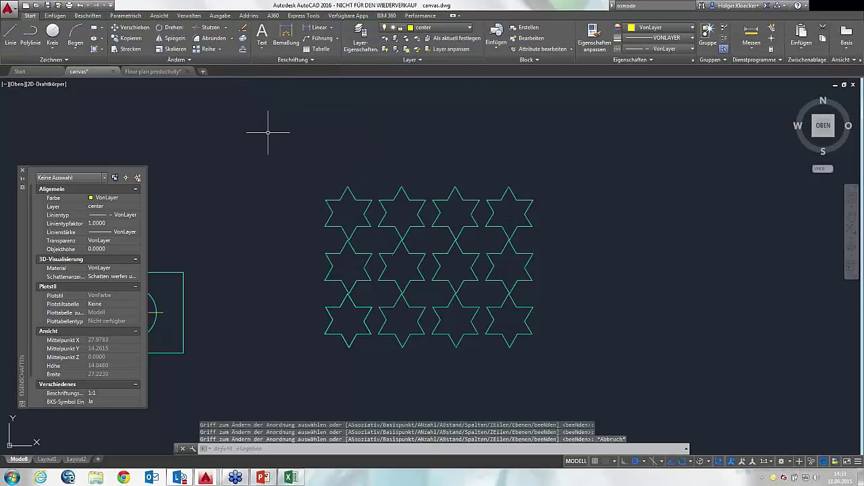
- Draw a five-vertex polyline across the star array and close it with S
scroll(409, 226, up, 2)
scroll(391, 176, up, 2)
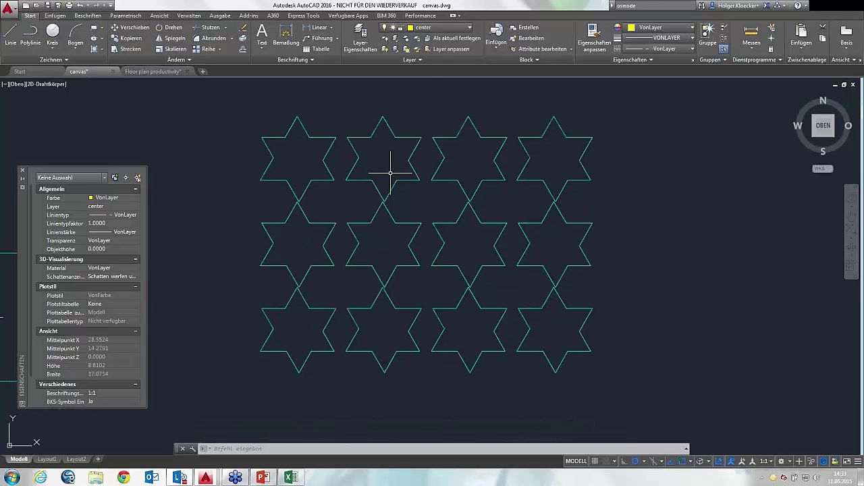
click(30, 36)
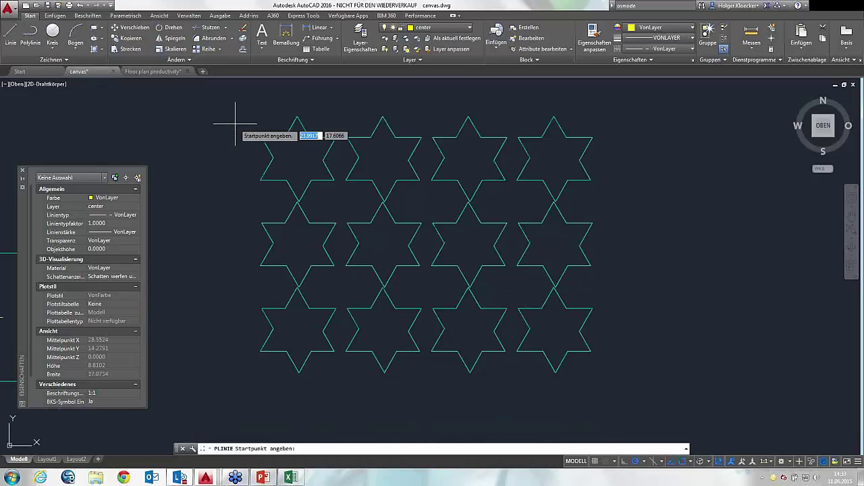
click(295, 154)
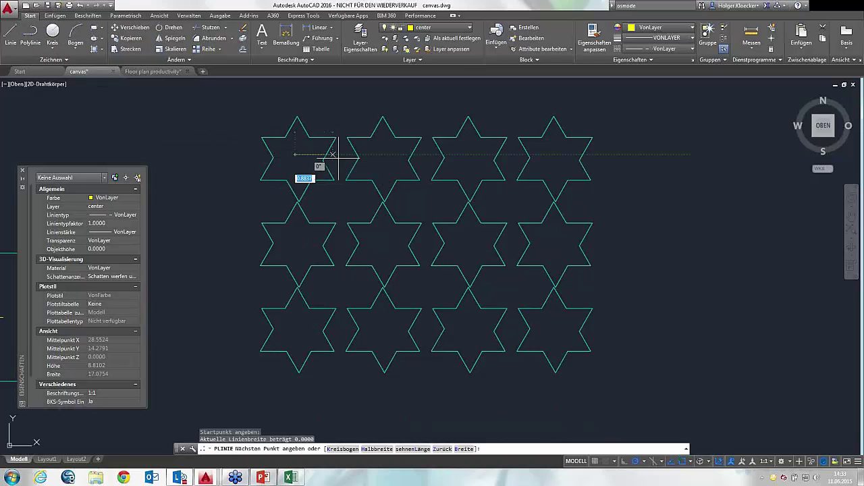
click(561, 160)
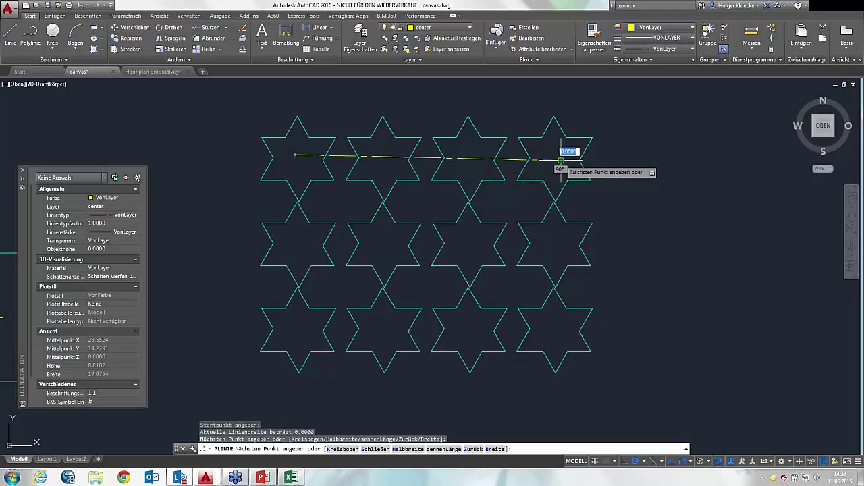
click(526, 287)
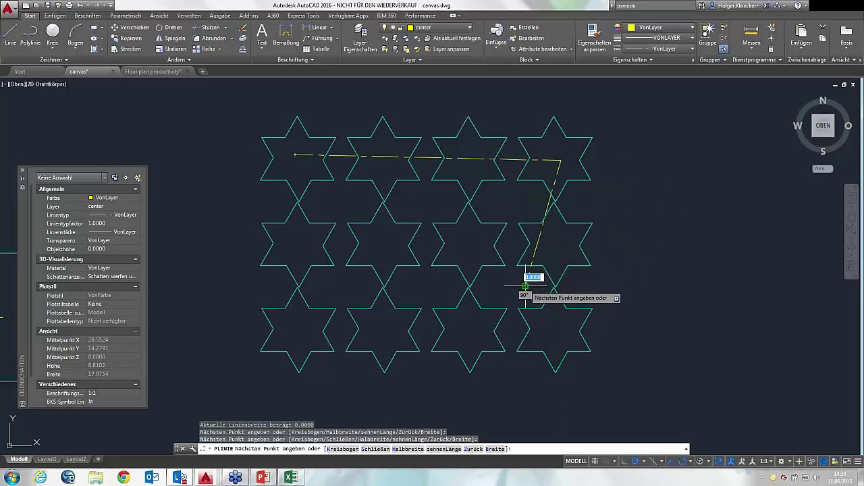
click(553, 332)
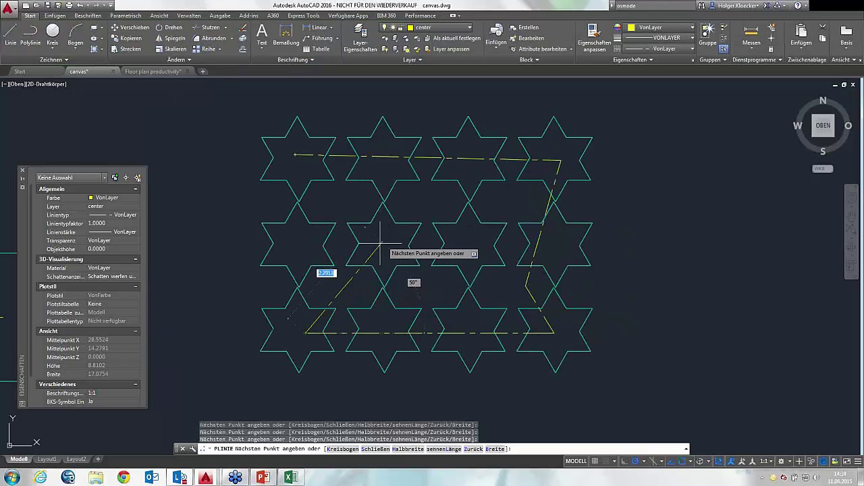
click(371, 248)
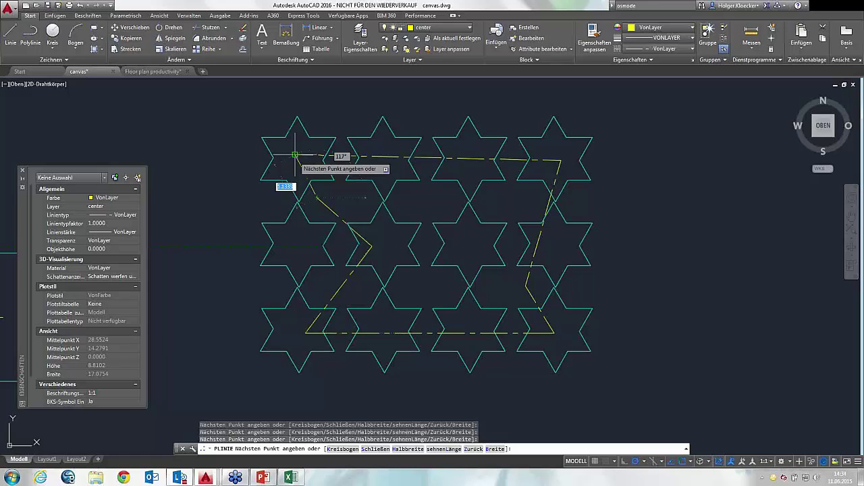
text(s)
key(Return)
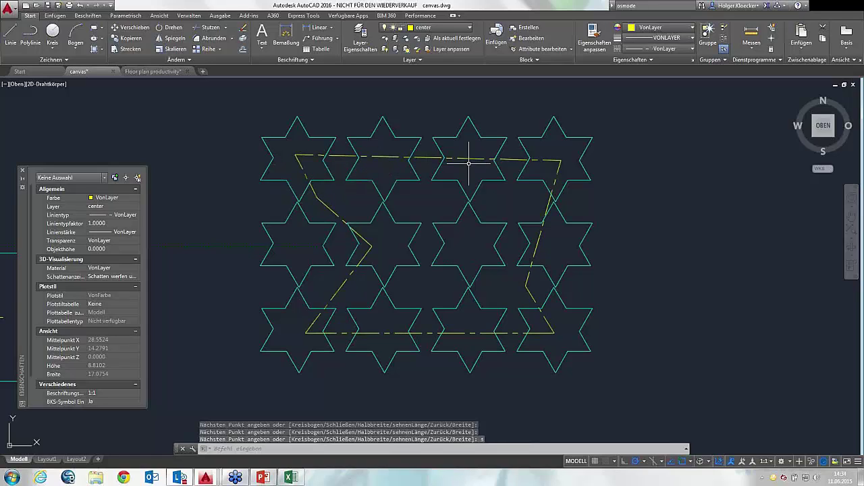
middle_drag(463, 144, 462, 136)
text(ZUSCHN)
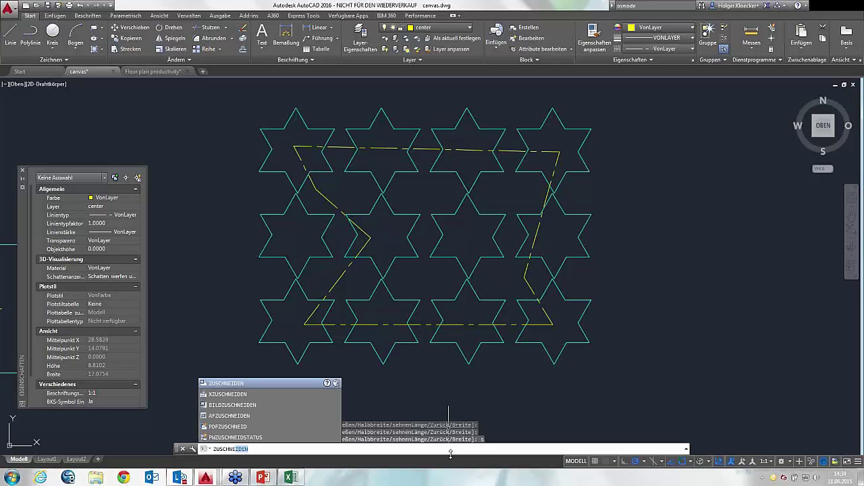
- Clip the star-pattern array to the yellow dashed polyline boundary using 'Polylinie wählen'
key(Return)
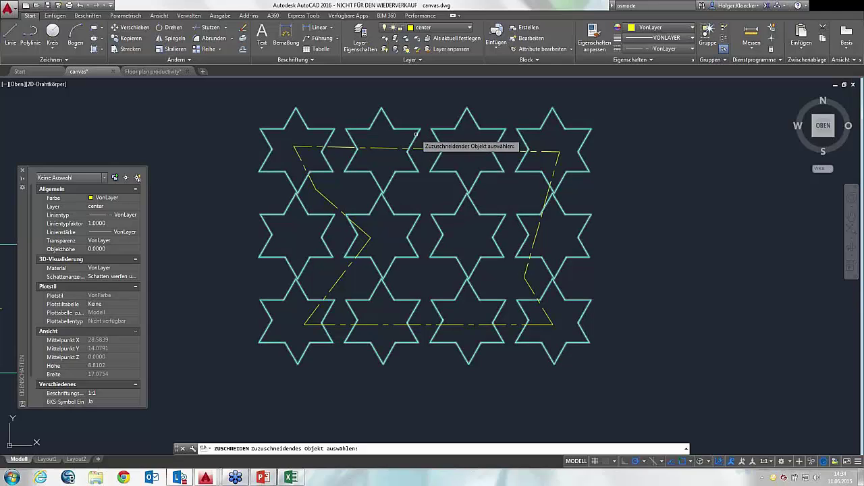
click(415, 133)
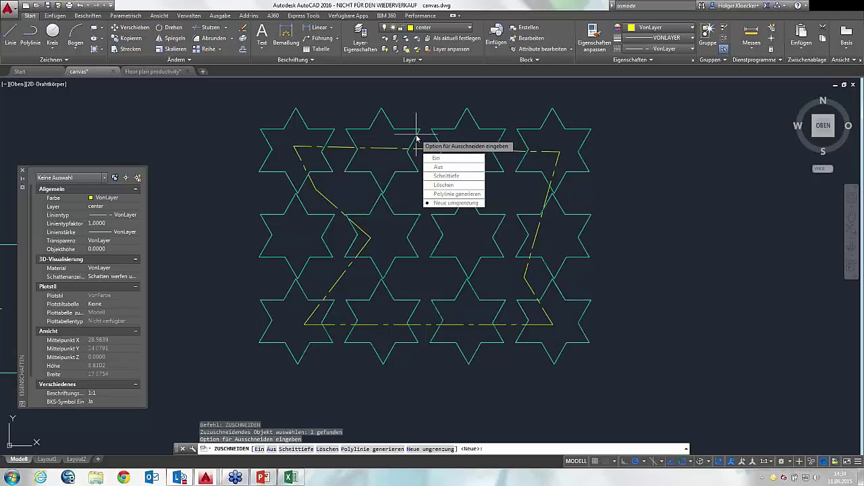
click(440, 203)
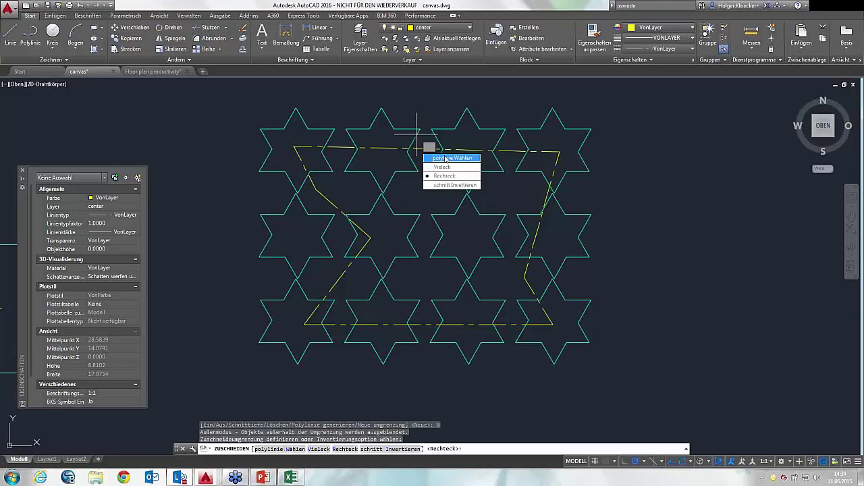
click(446, 158)
click(460, 149)
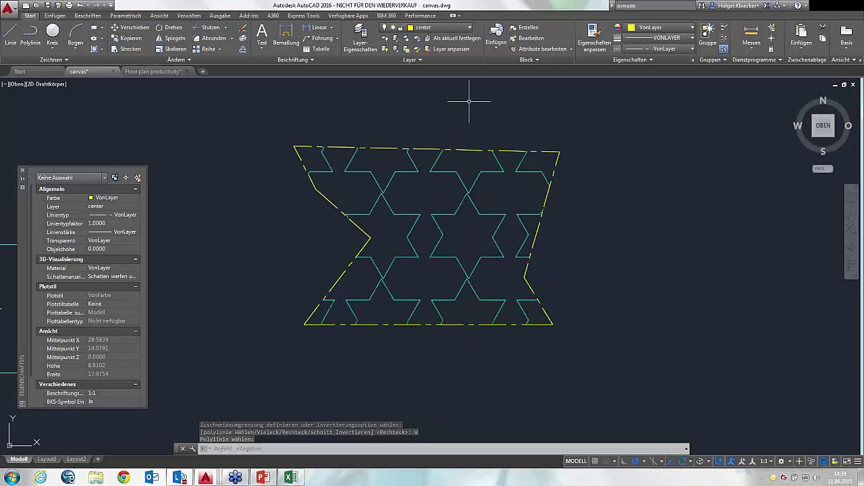
click(460, 176)
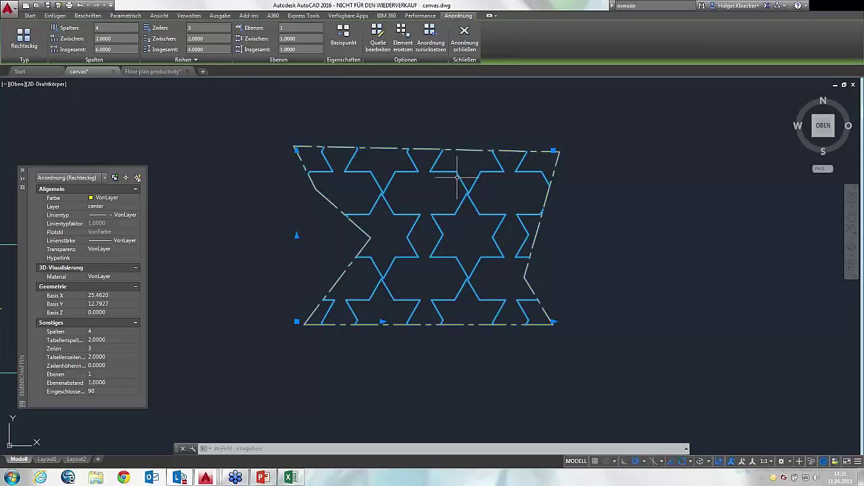
click(298, 230)
key(Escape)
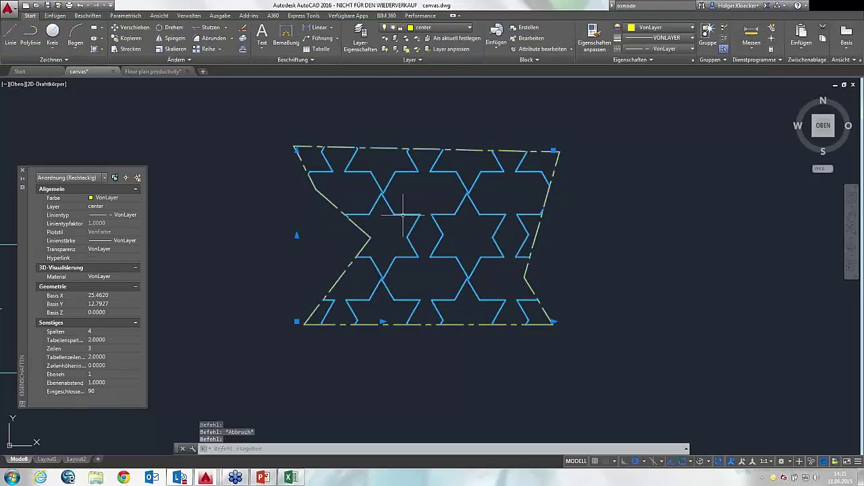
click(479, 149)
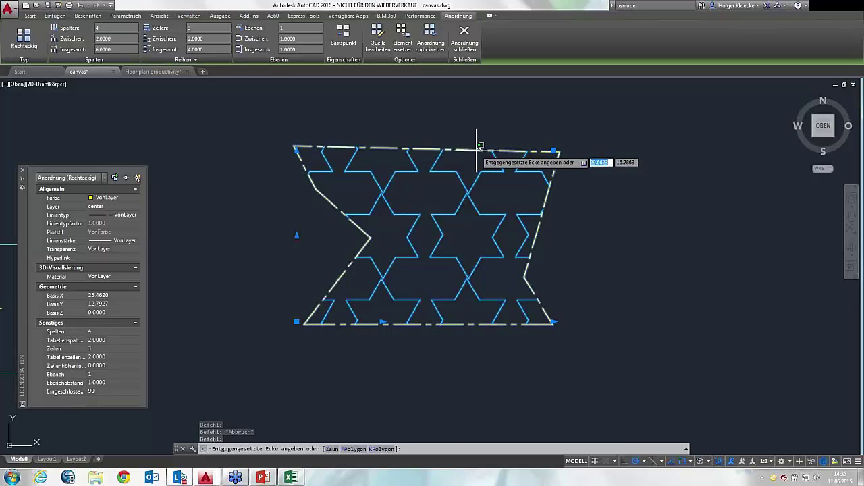
key(Escape)
key(Escape)
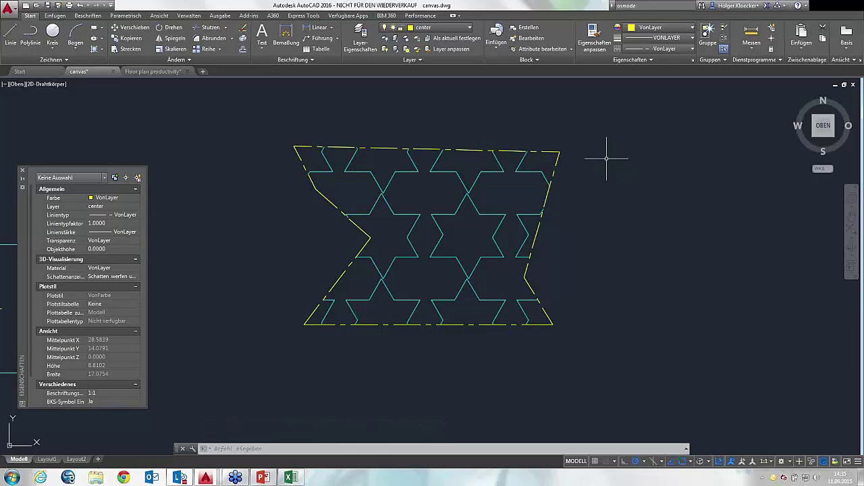
click(497, 171)
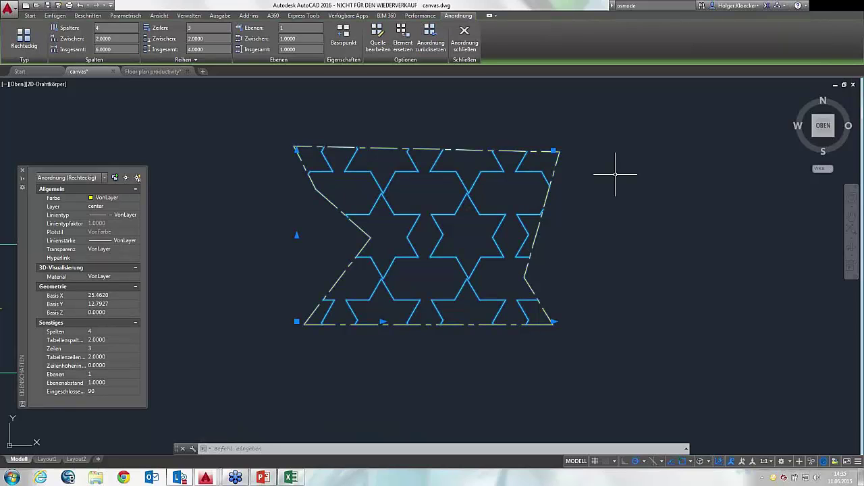
key(Escape)
scroll(615, 174, down, 2)
middle_drag(614, 173, 566, 171)
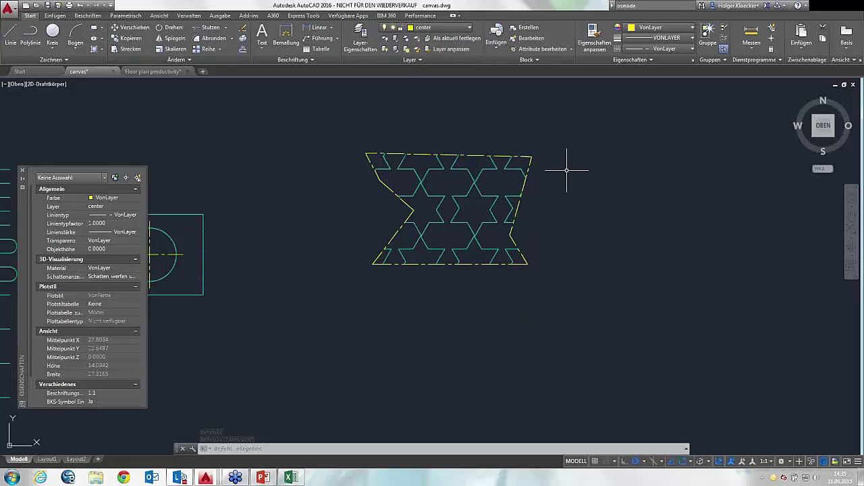
- Zoom out, window-select all 28 objects and delete them to empty the drawing
scroll(567, 170, down, 3)
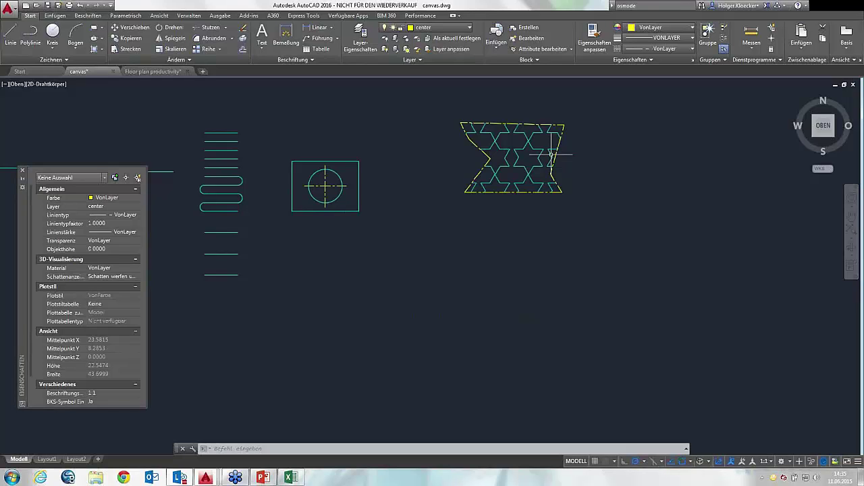
scroll(493, 226, down, 3)
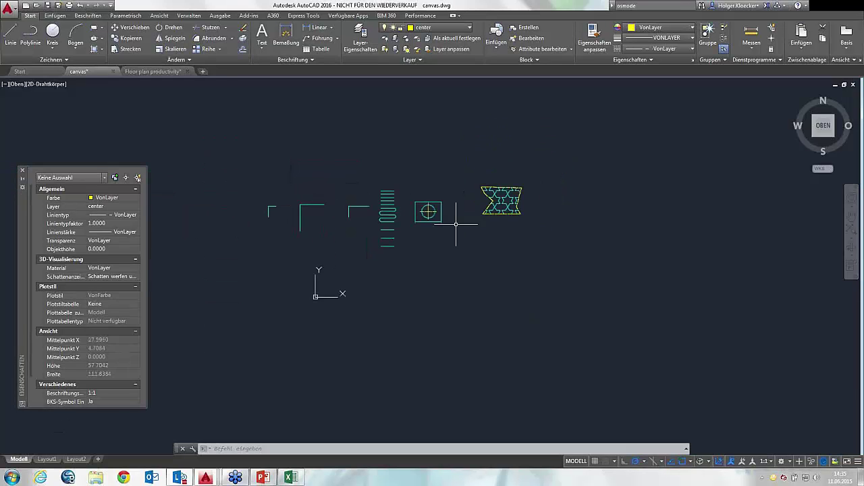
scroll(464, 204, up, 4)
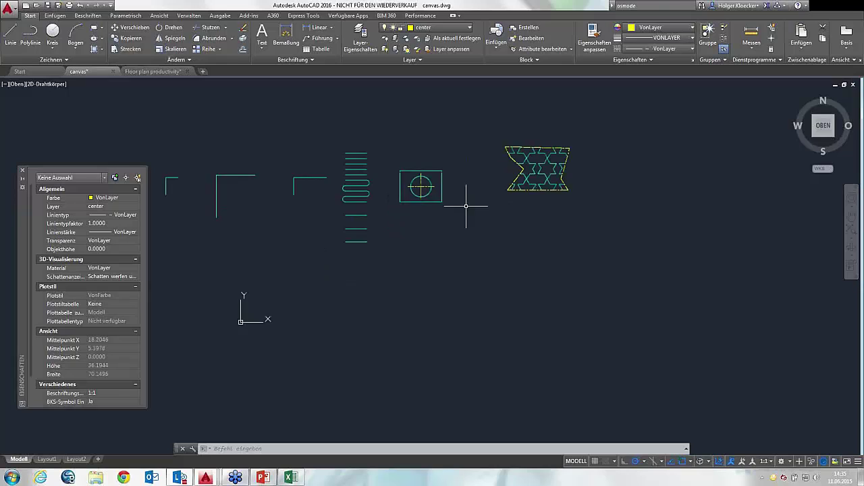
click(609, 269)
click(176, 121)
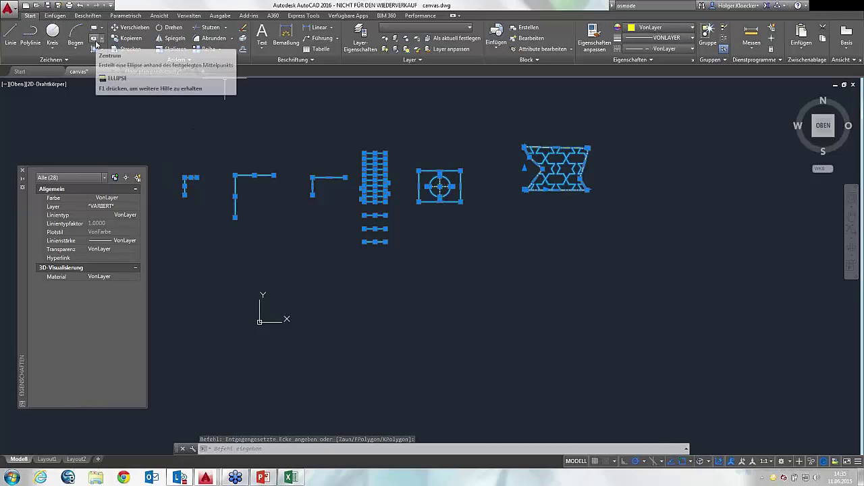
key(Escape)
click(628, 268)
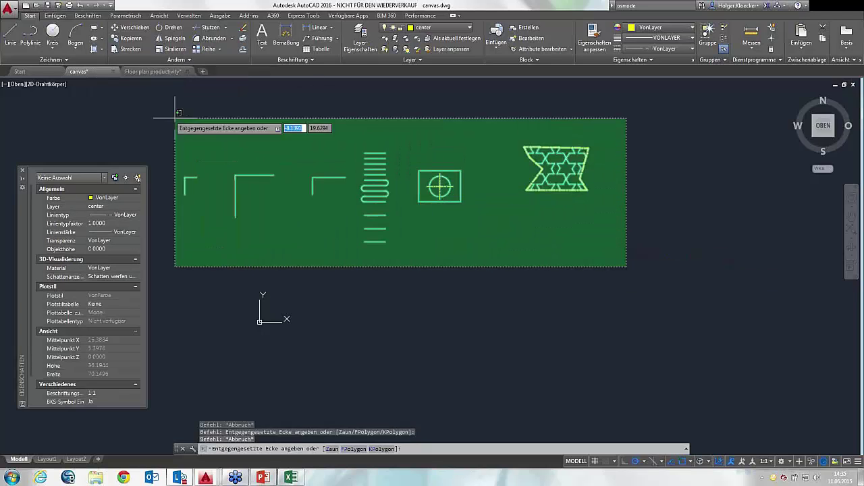
click(172, 116)
key(Delete)
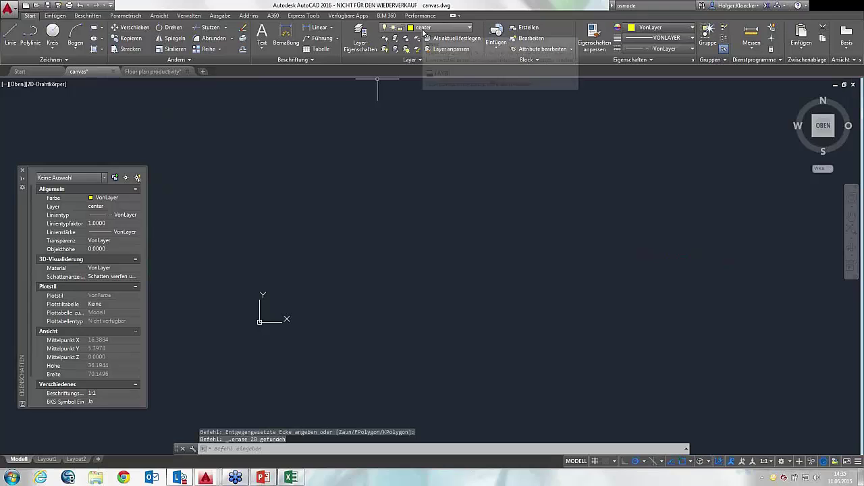
click(37, 33)
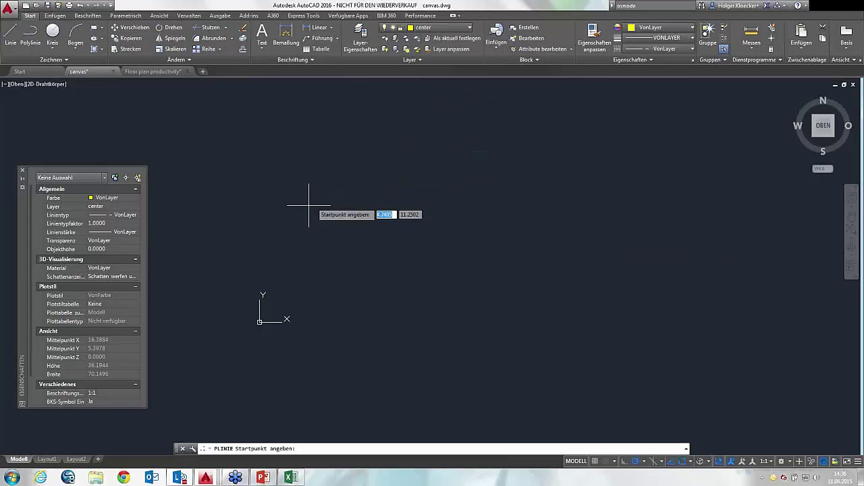
- Draw the first dash-dot zigzag polyline with several peaks across the canvas
click(341, 223)
click(418, 158)
scroll(423, 174, up, 4)
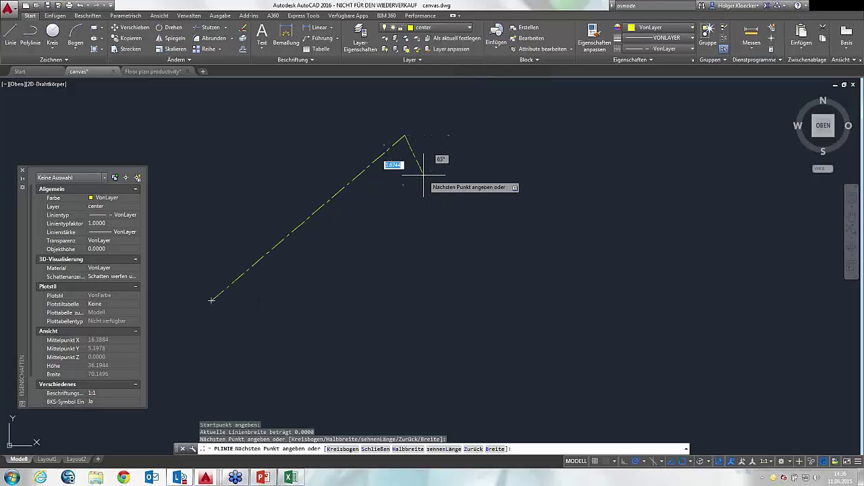
scroll(425, 182, up, 1)
click(419, 177)
click(470, 142)
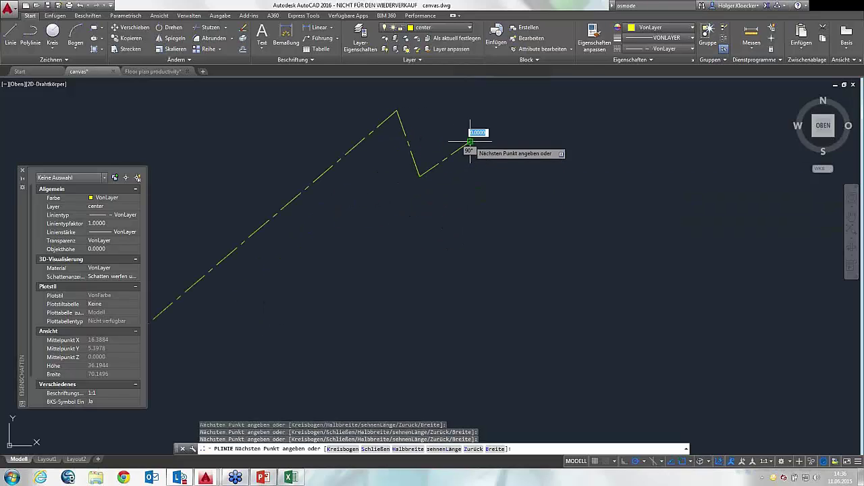
click(515, 221)
click(565, 160)
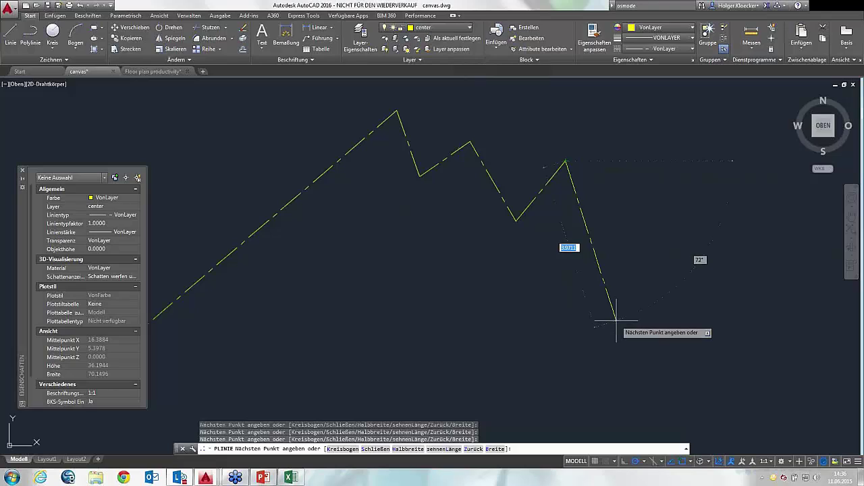
click(616, 317)
key(Return)
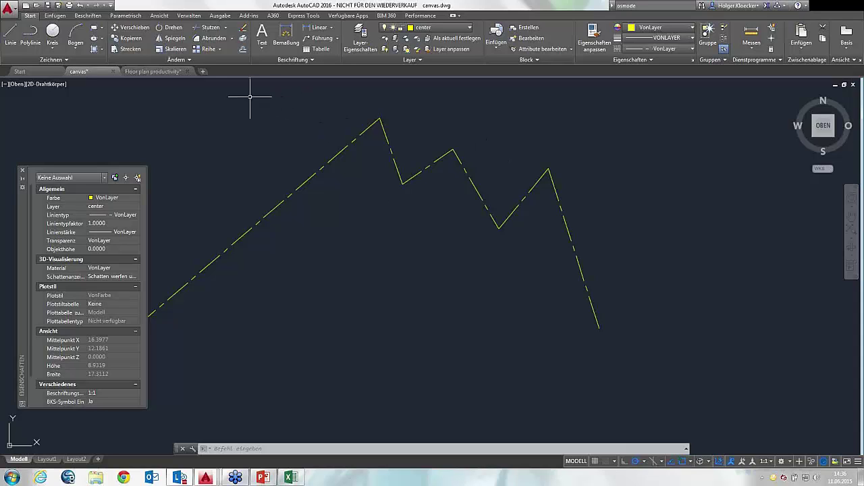
- Draw a second, smaller dash-dot zigzag polyline below the first one
click(27, 37)
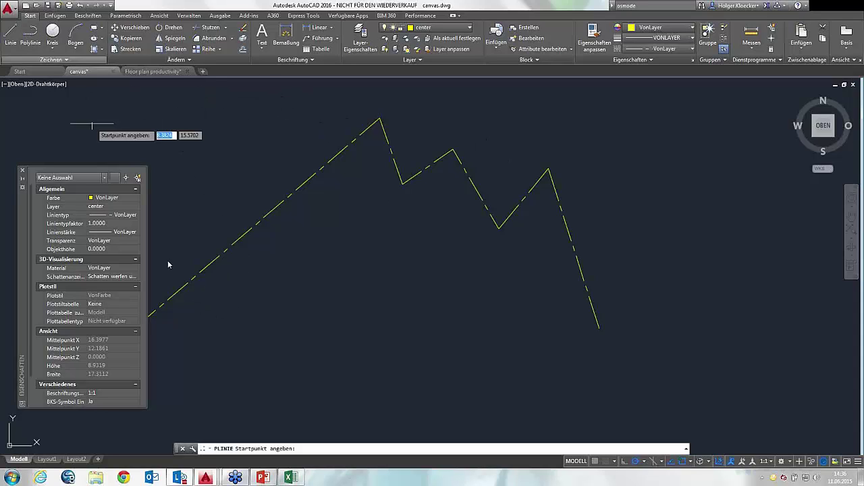
click(228, 341)
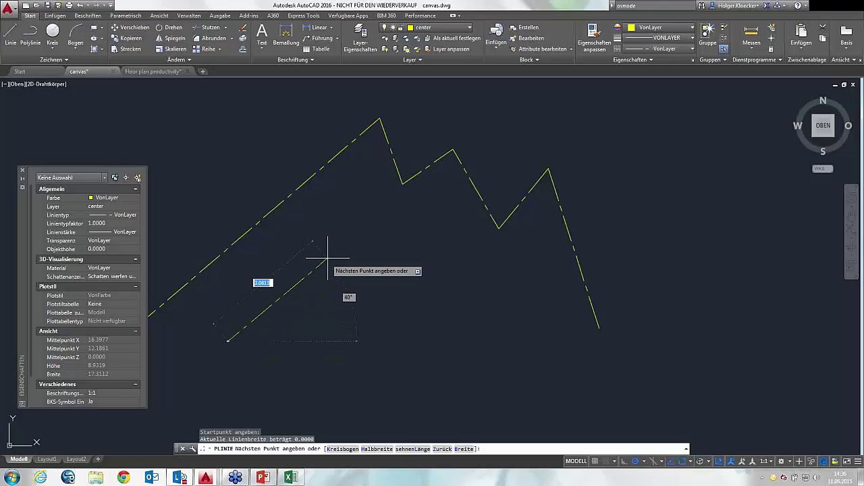
click(324, 260)
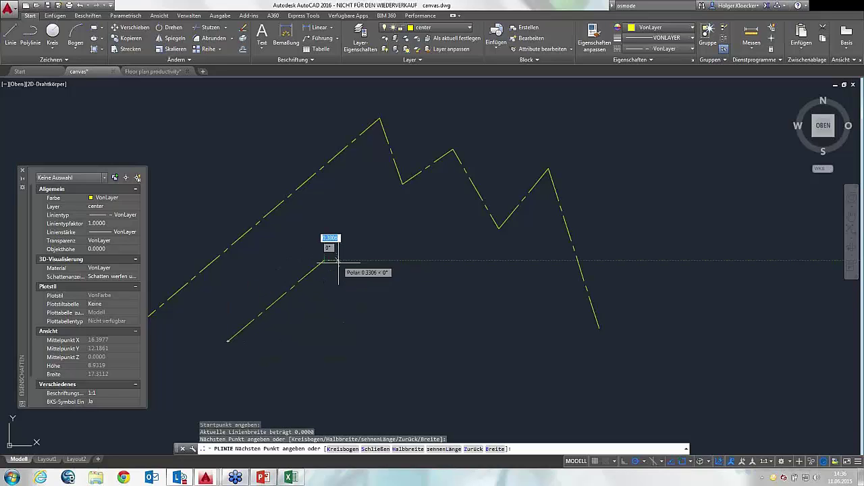
click(402, 363)
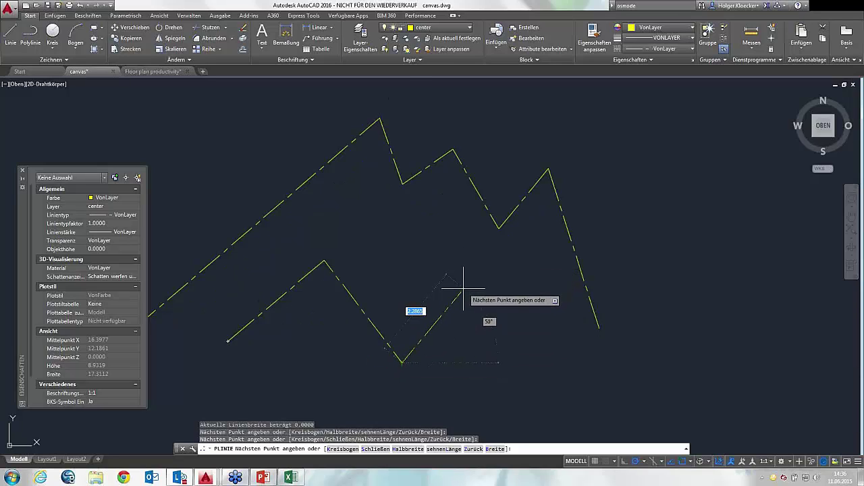
click(455, 295)
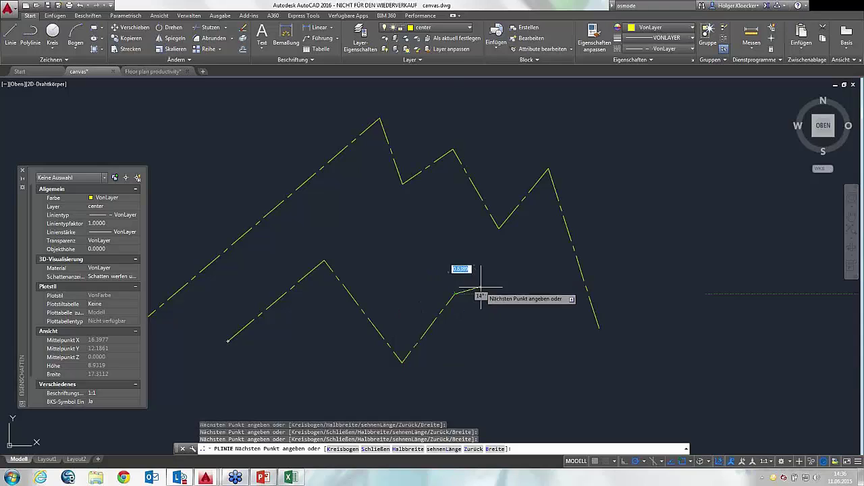
click(536, 340)
right_click(535, 339)
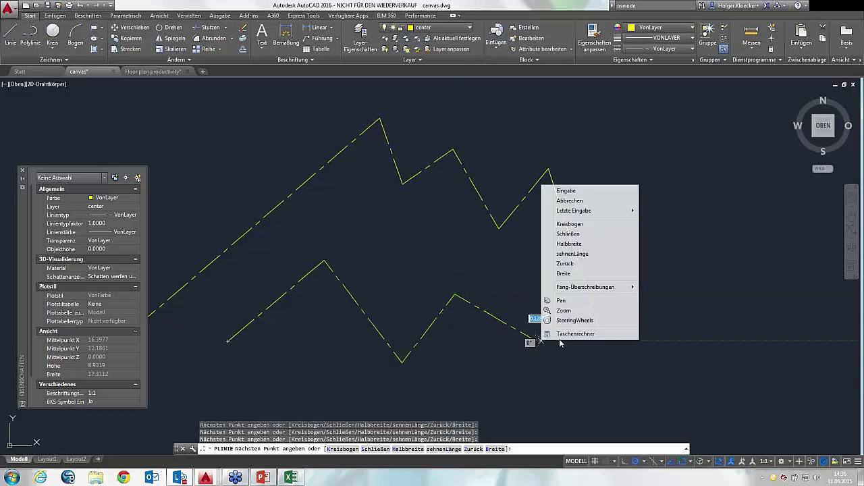
click(547, 187)
- Pan and zoom around the two zigzag polylines to inspect their dash-dot patterns
middle_drag(442, 301, 455, 245)
scroll(444, 283, up, 2)
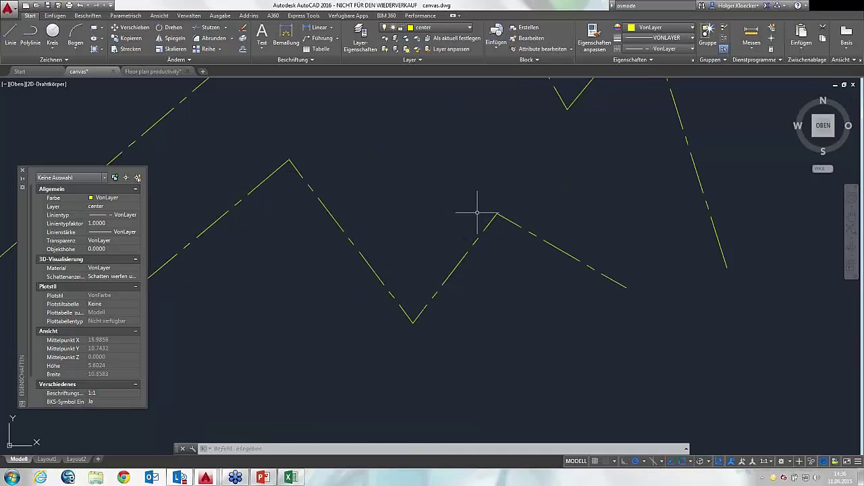
middle_drag(483, 195, 459, 212)
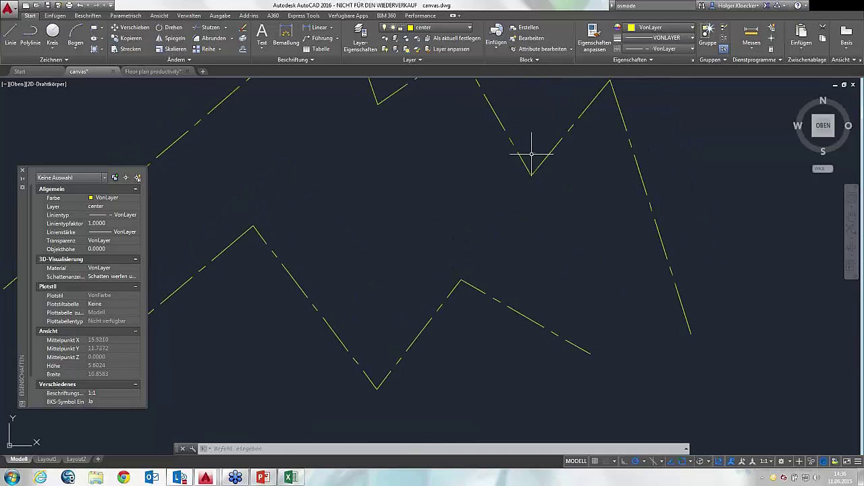
mouse_move(517, 169)
middle_down()
mouse_move(491, 198)
mouse_move(515, 200)
middle_up()
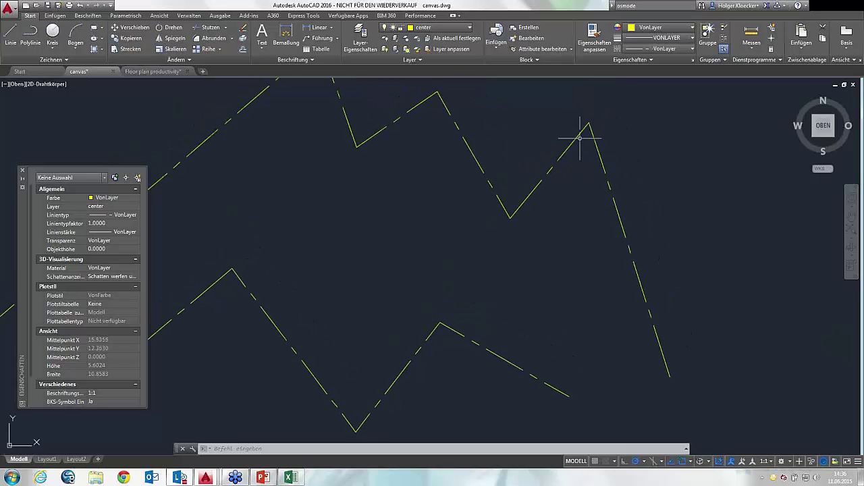
scroll(484, 162, down, 3)
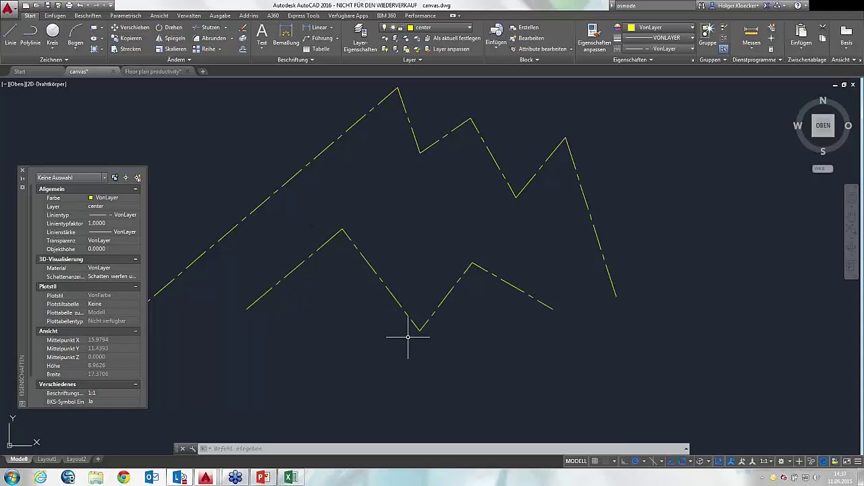
scroll(401, 249, up, 2)
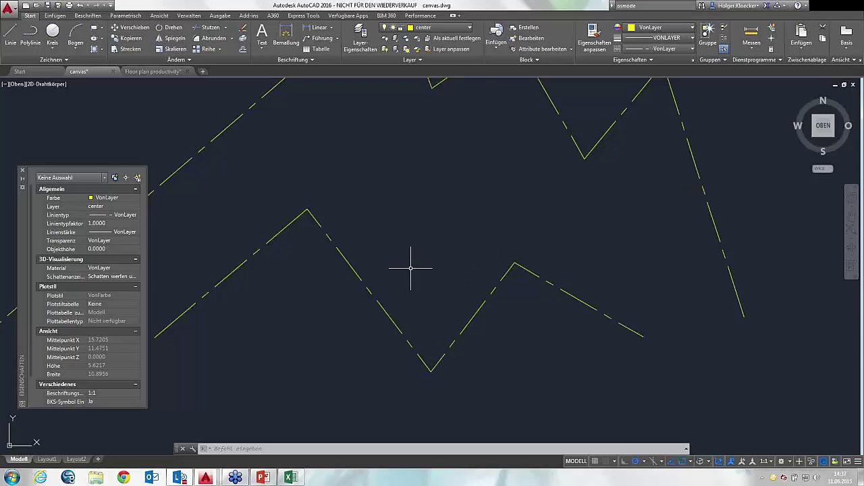
middle_drag(410, 270, 451, 224)
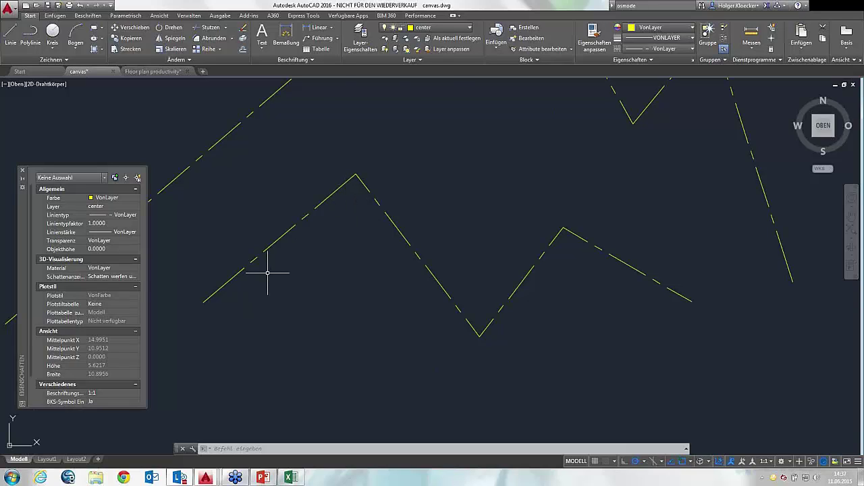
scroll(277, 244, down, 2)
mouse_move(305, 197)
middle_down()
mouse_move(308, 222)
mouse_move(328, 202)
mouse_move(321, 211)
middle_up()
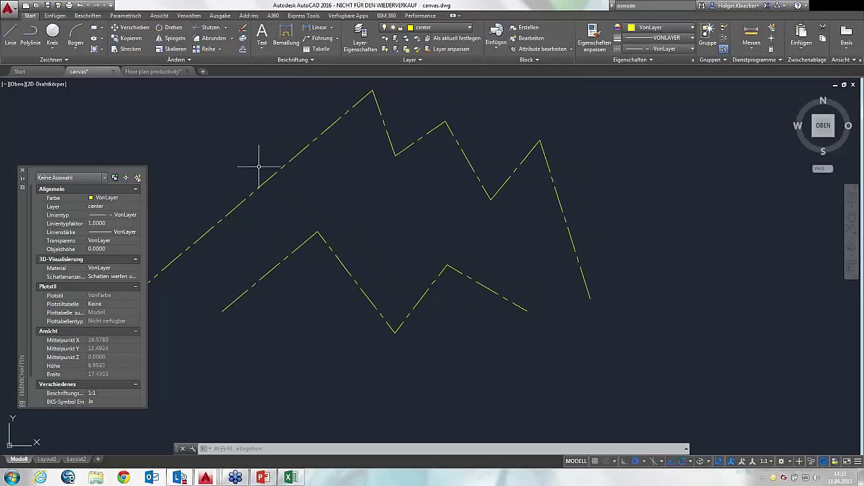
- Draw a third dash-dot zigzag polyline with one peak and one valley below the others
click(30, 35)
middle_drag(302, 350, 307, 295)
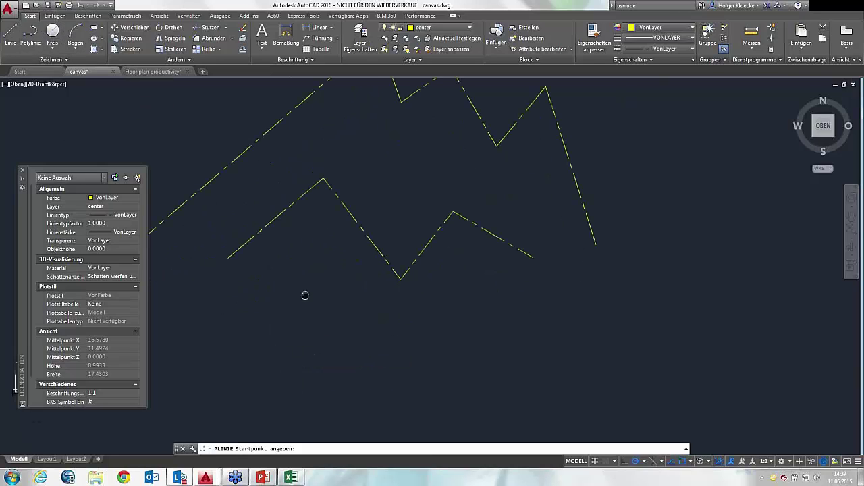
click(231, 352)
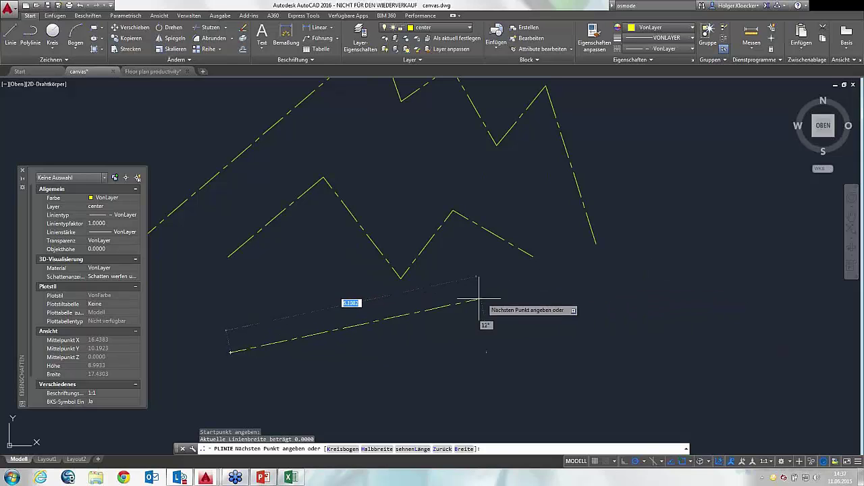
click(323, 298)
click(536, 374)
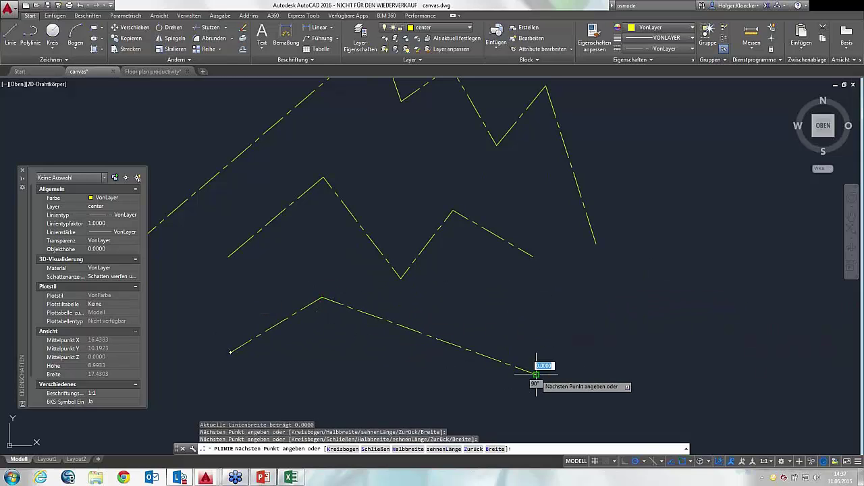
click(638, 307)
right_click(652, 287)
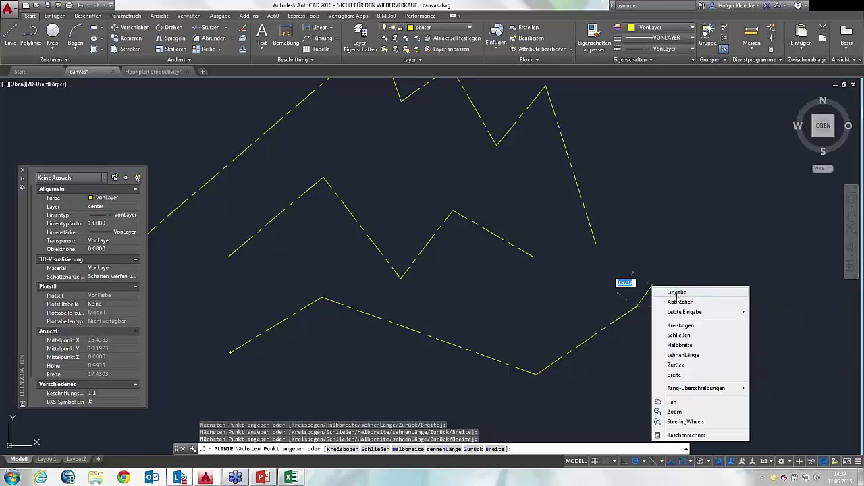
click(677, 293)
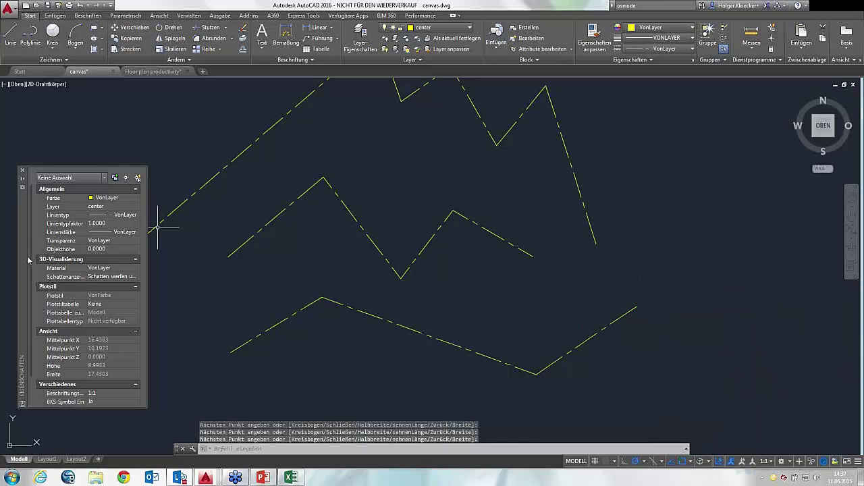
scroll(32, 272, down, 3)
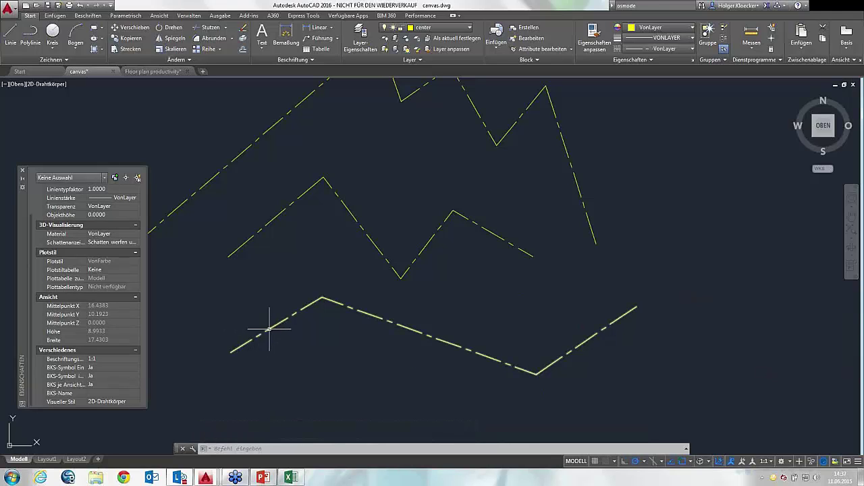
- Check the middle zigzag's Linientyp erstellen setting shows Deaktiviert in Properties, then deselect it
click(274, 218)
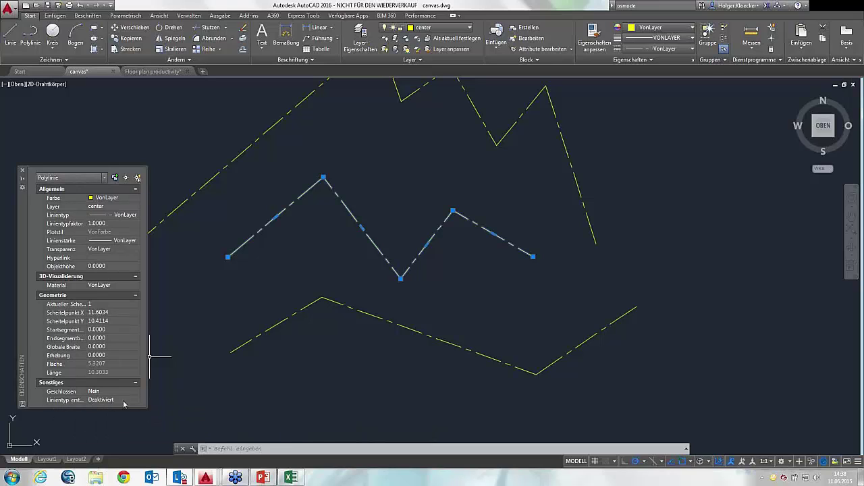
drag(147, 399, 194, 399)
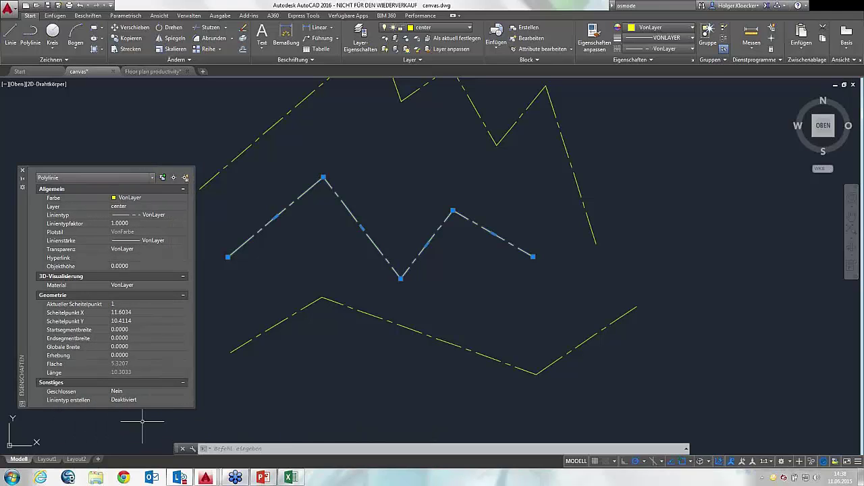
click(148, 401)
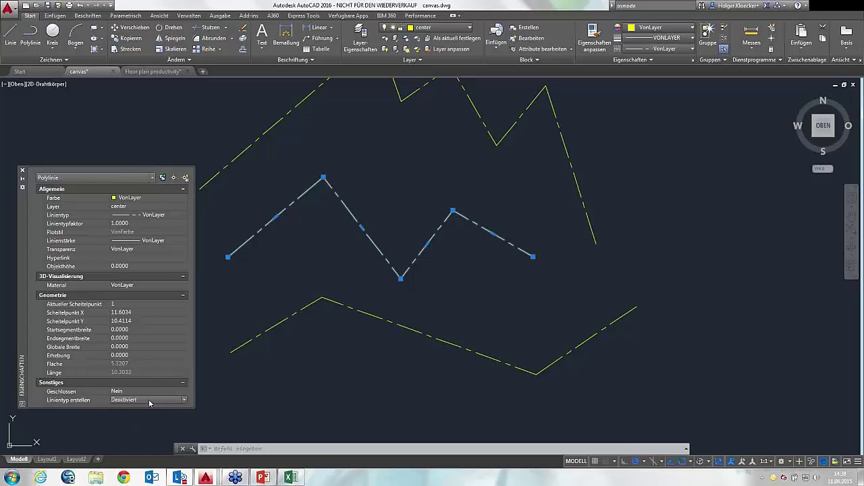
click(149, 403)
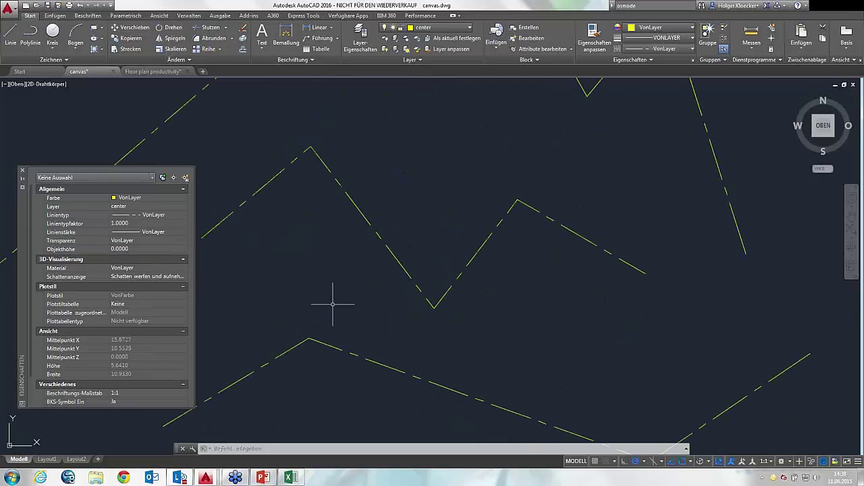
scroll(335, 299, up, 2)
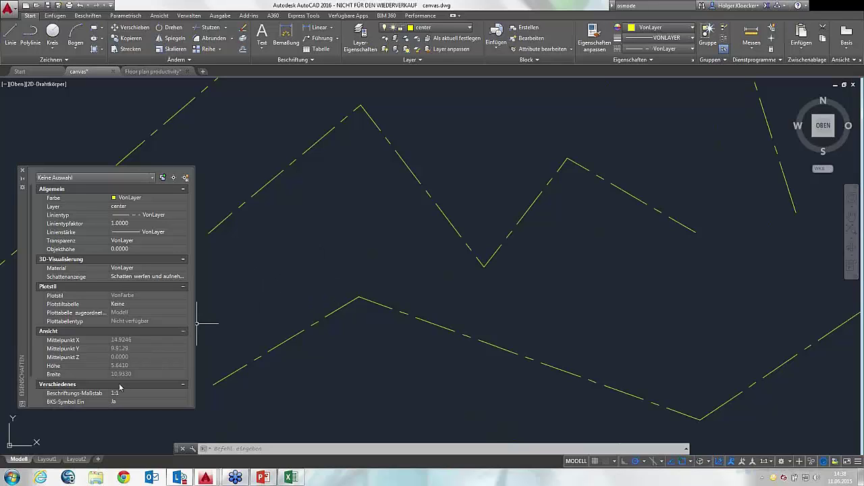
scroll(32, 382, down, 2)
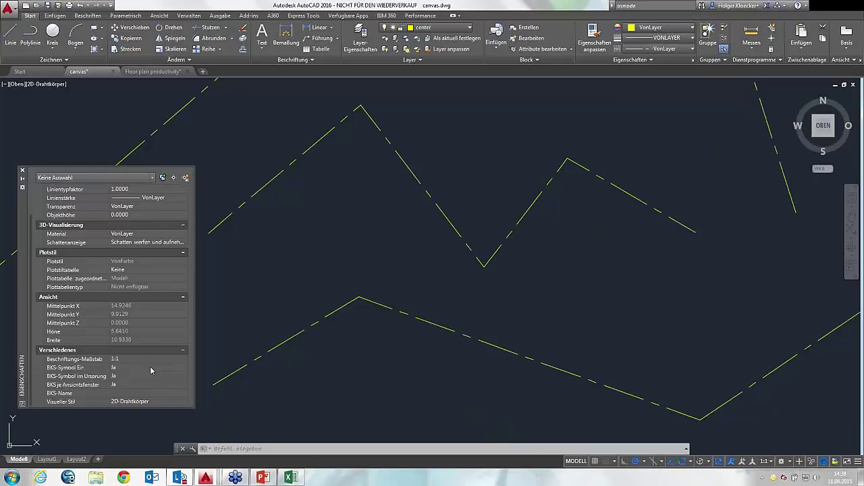
key(Escape)
key(Escape)
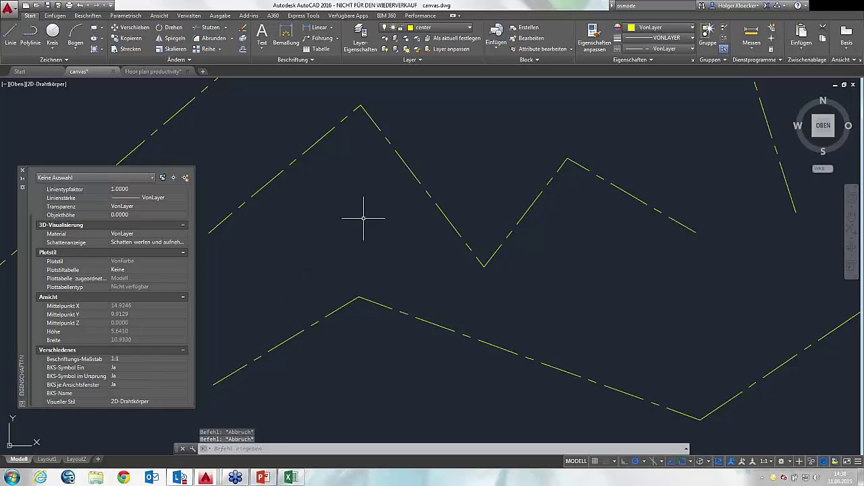
- Change the PLINEGEN system variable from 0 to 1 at the command line
scroll(388, 213, down, 1)
scroll(372, 232, down, 1)
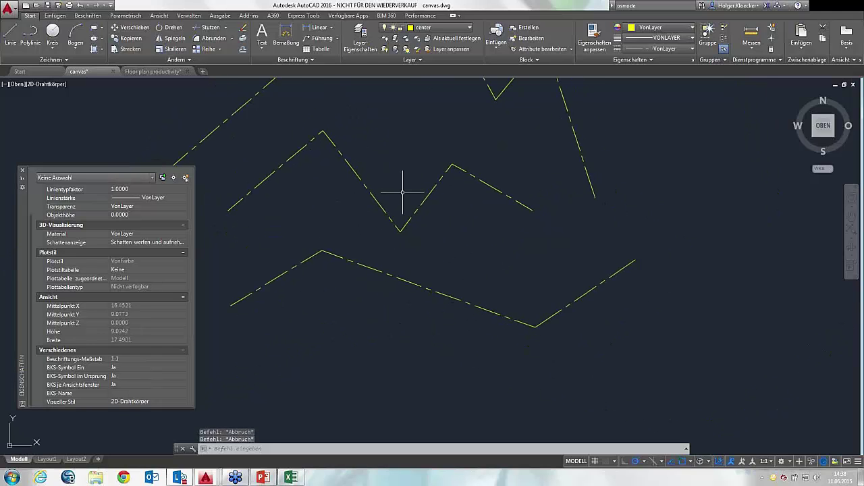
scroll(401, 187, down, 1)
scroll(385, 241, down, 1)
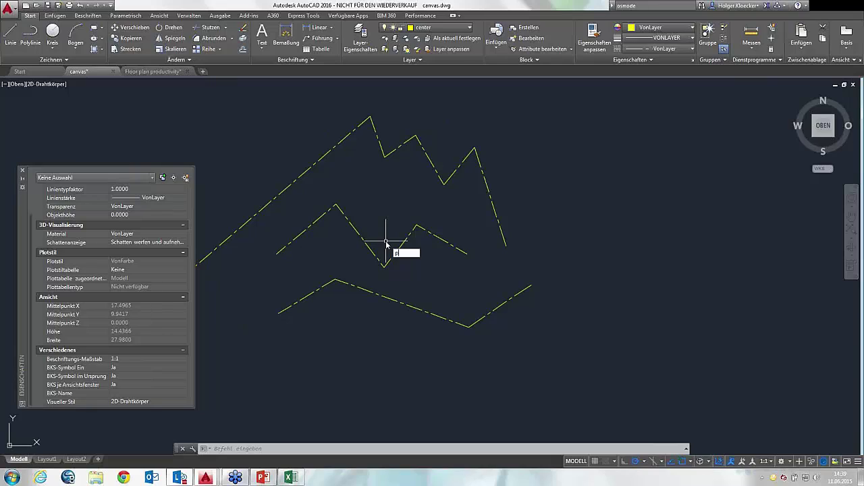
text(LINEGEN)
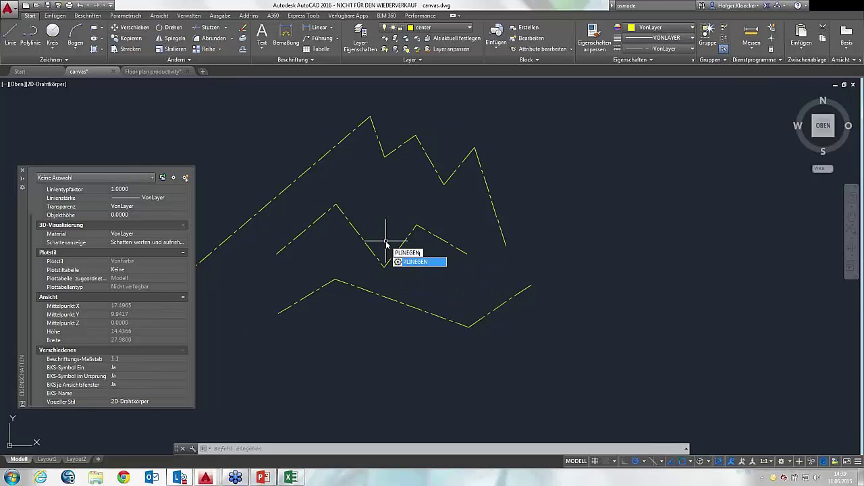
key(Return)
text(1)
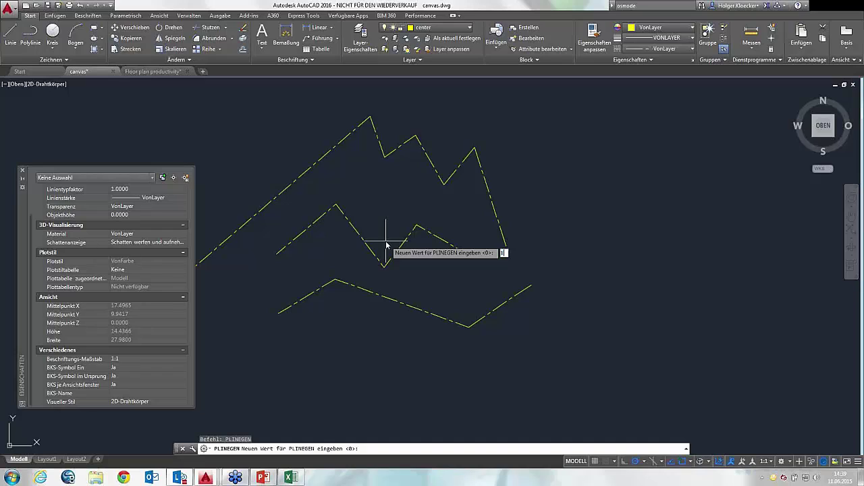
key(Return)
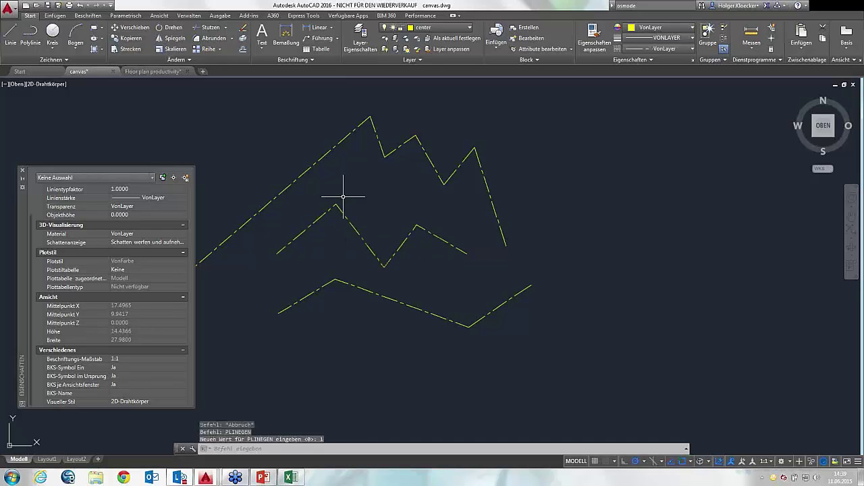
middle_drag(343, 194, 354, 181)
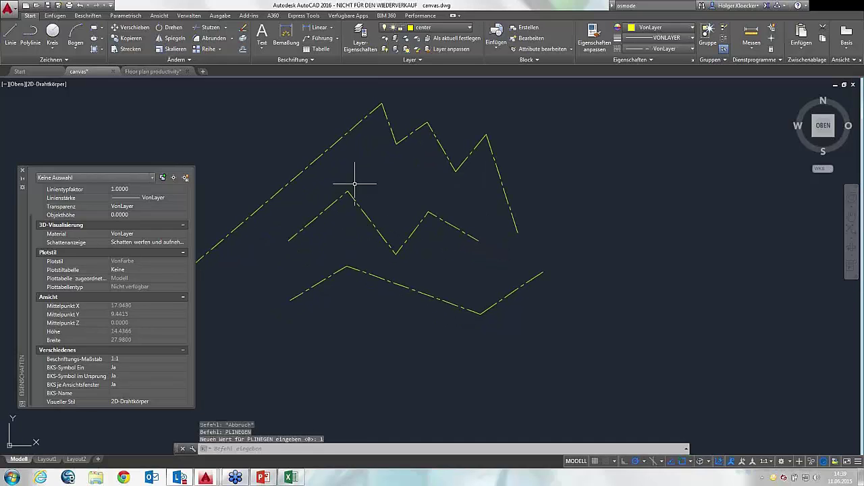
- Draw a new dashed zigzag polyline below the others, its pattern continuous through the corners
click(30, 34)
click(246, 350)
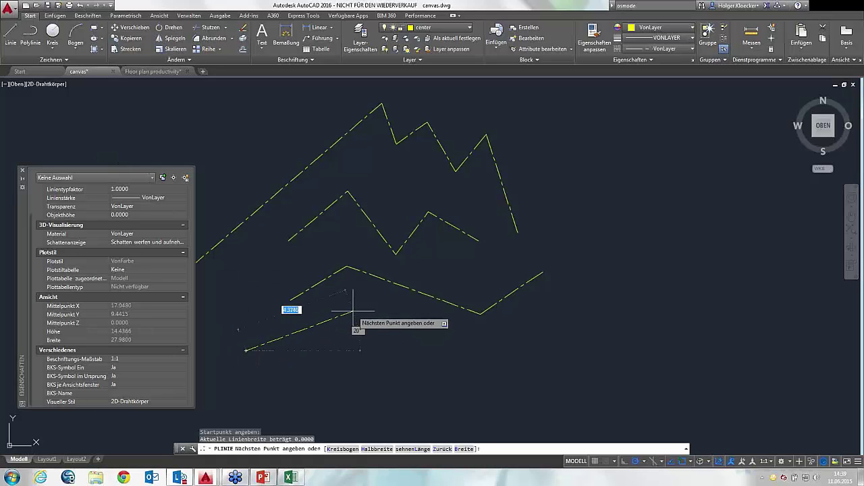
scroll(356, 312, up, 2)
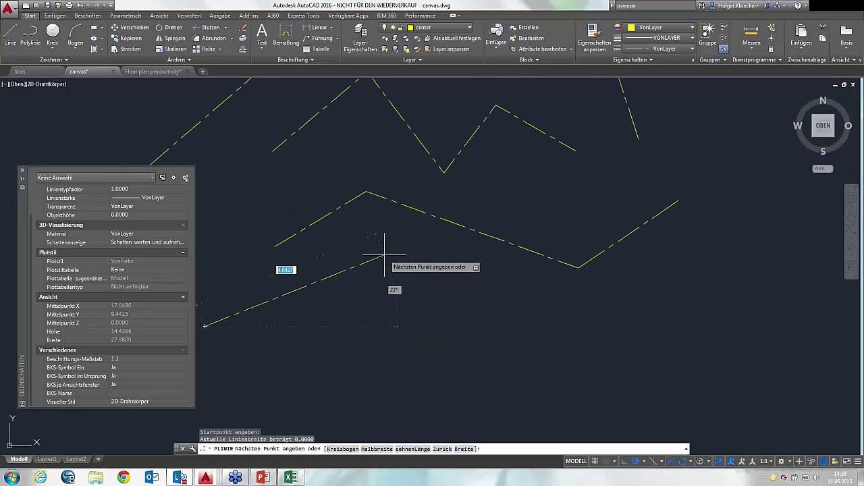
middle_drag(382, 256, 389, 246)
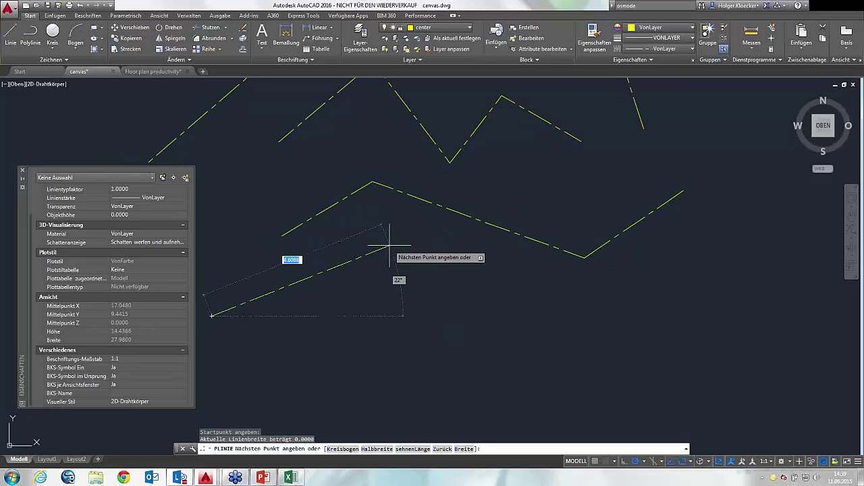
click(389, 247)
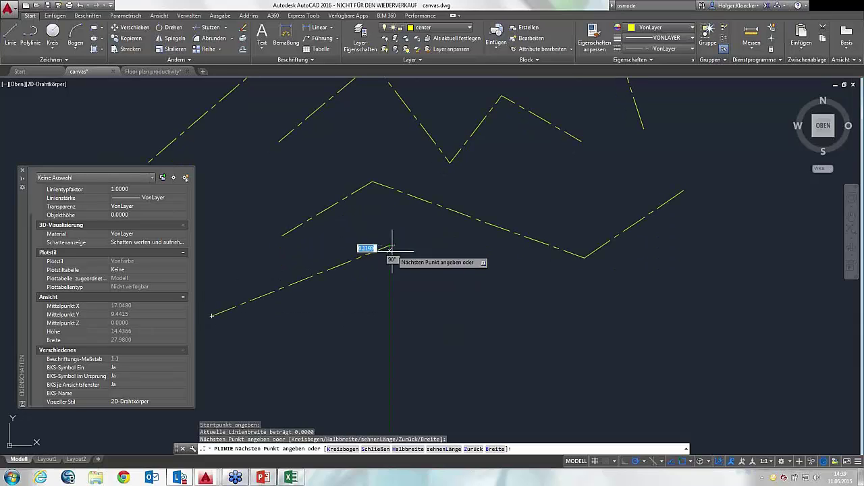
click(428, 322)
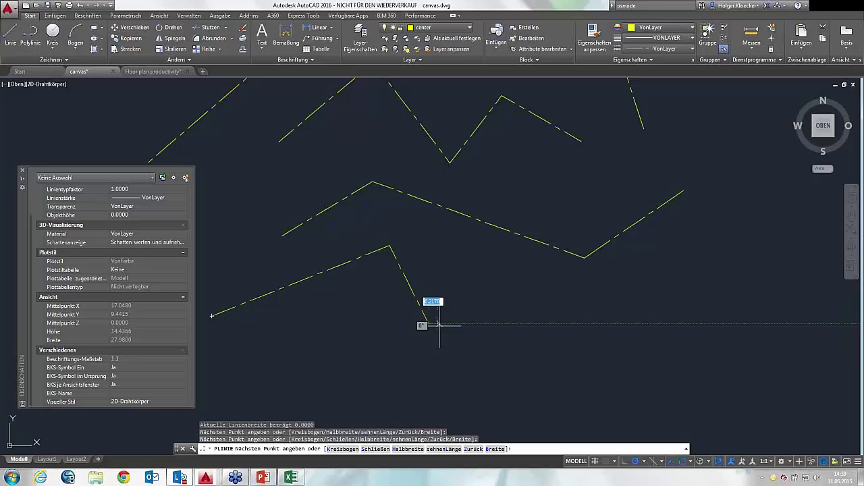
click(569, 299)
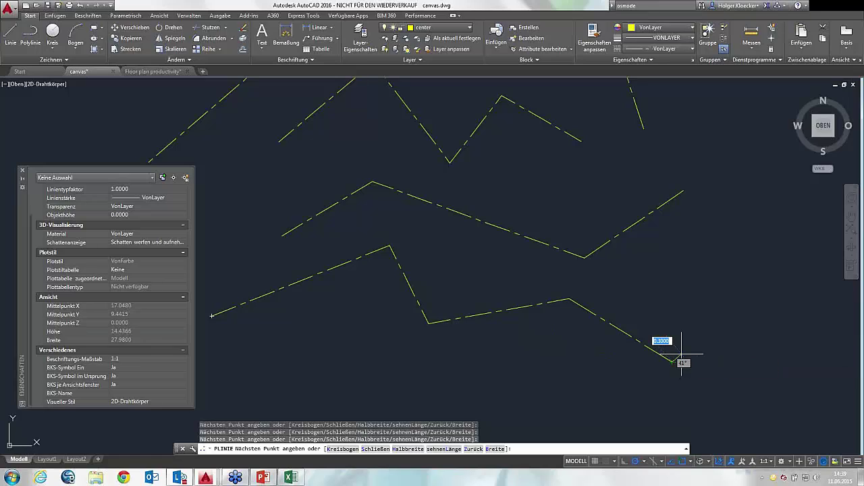
right_click(681, 353)
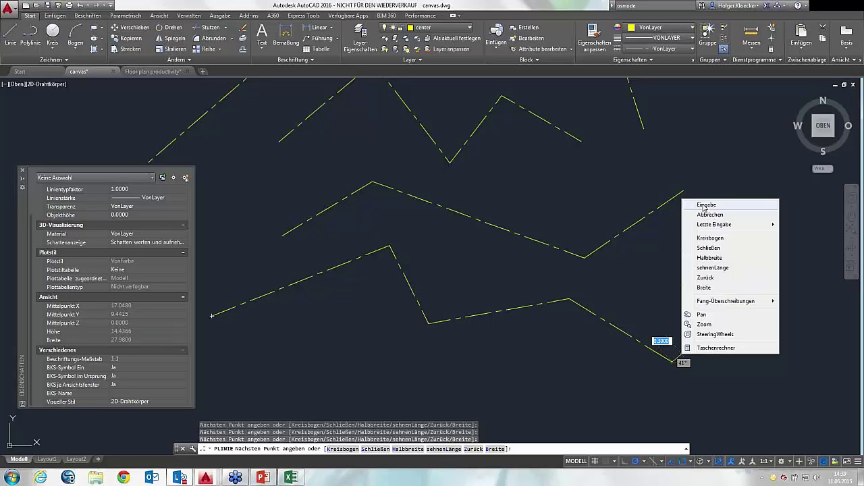
click(704, 204)
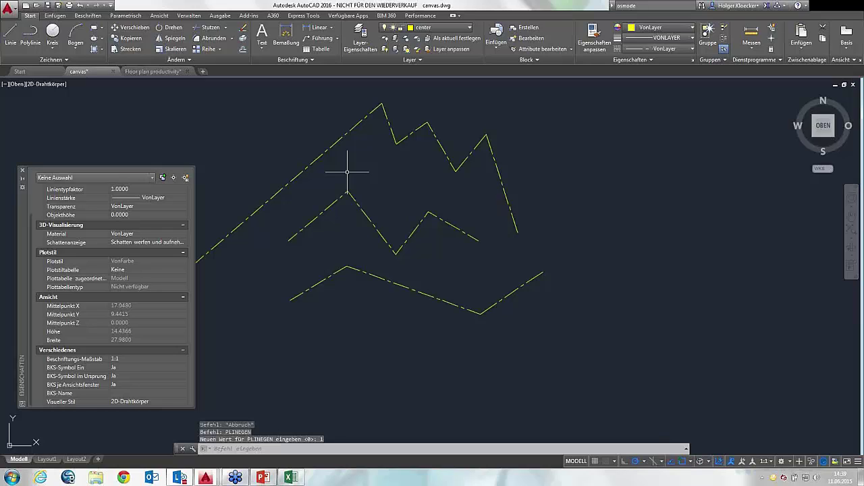
- Start another zigzag polyline with PL, placing its start point and three corners
scroll(303, 405, up, 2)
text(pl)
key(Return)
click(262, 367)
click(348, 329)
click(443, 383)
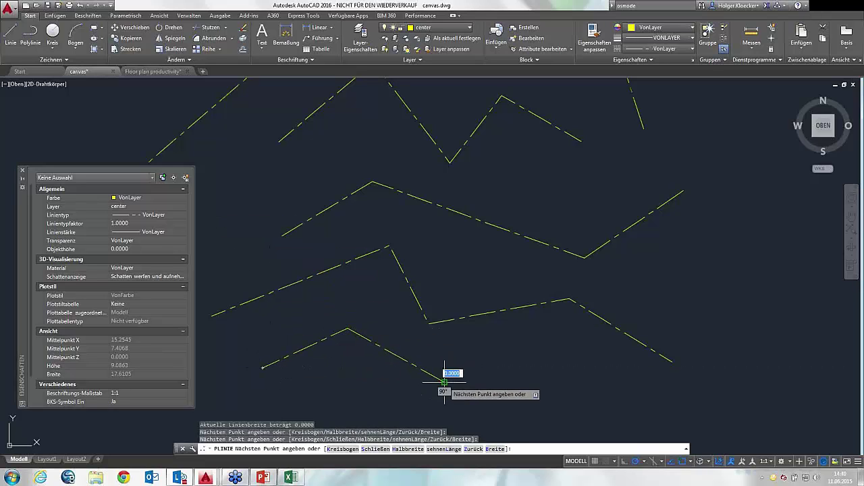
click(493, 347)
right_click(555, 376)
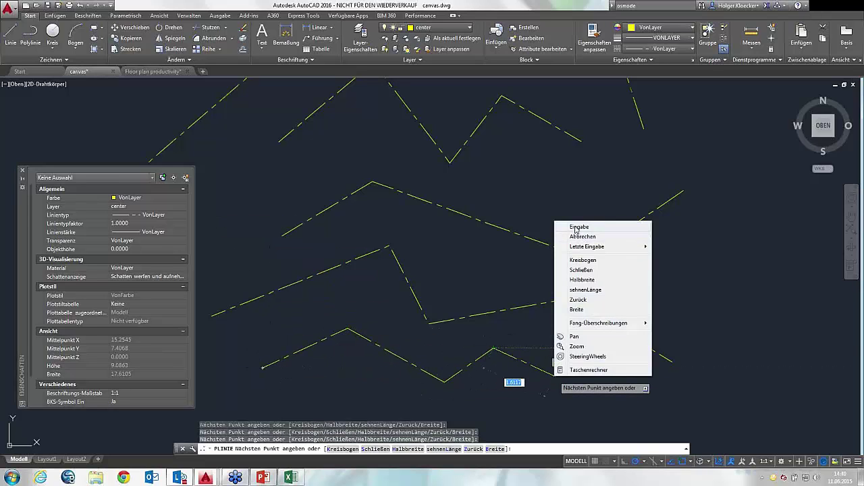
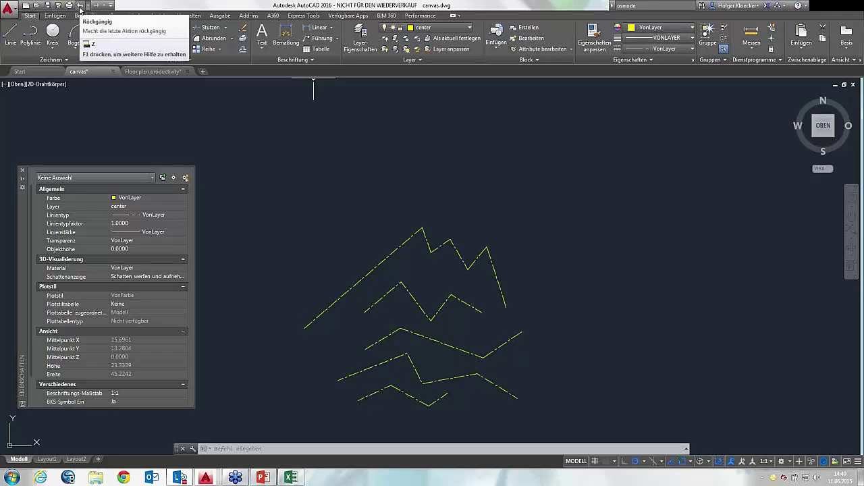
- Pan the center-layer zigzag lines slightly and enter HOPPLA at the command line
middle_drag(418, 349, 401, 315)
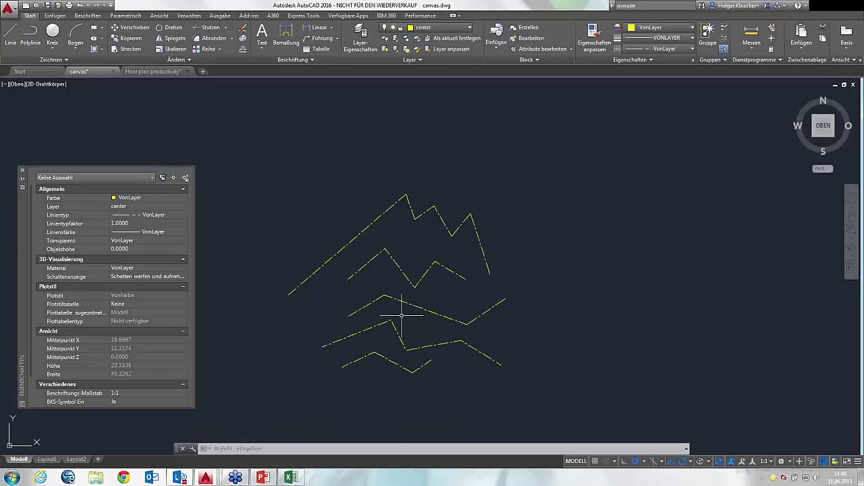
middle_drag(439, 293, 456, 325)
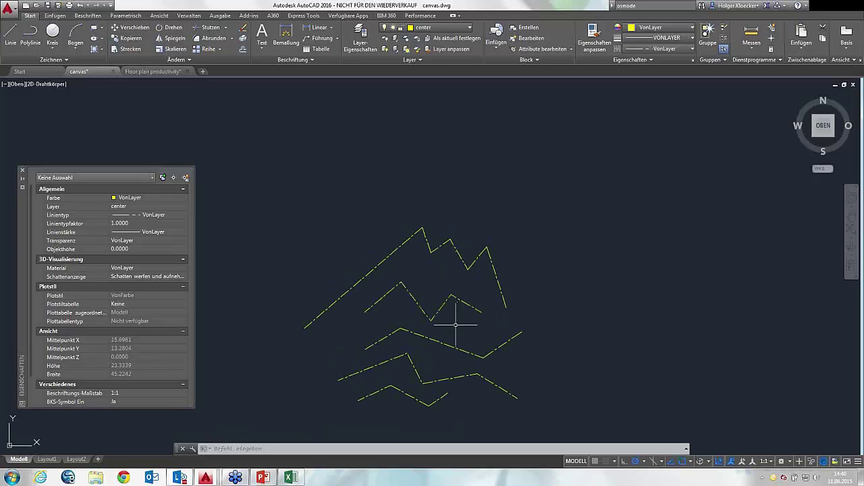
text(H)
text(Op)
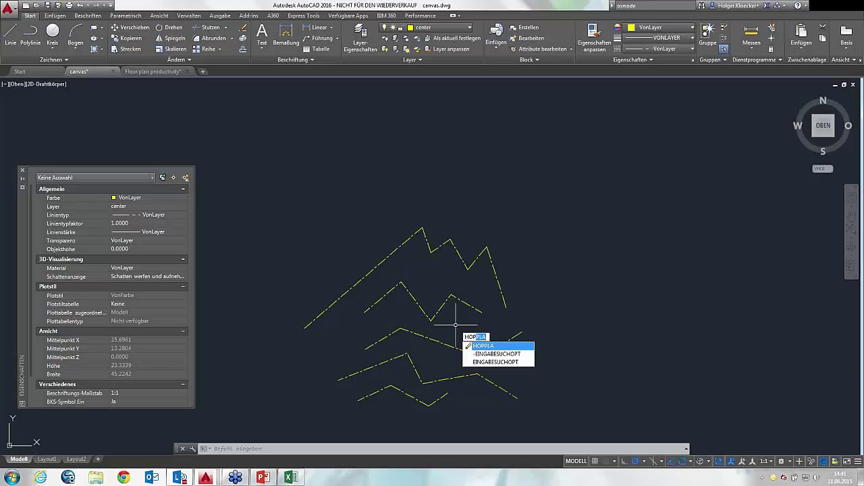
- Run HOPPLA to restore the erased lines, circle and patterned shapes, then zoom out to see them
key(Return)
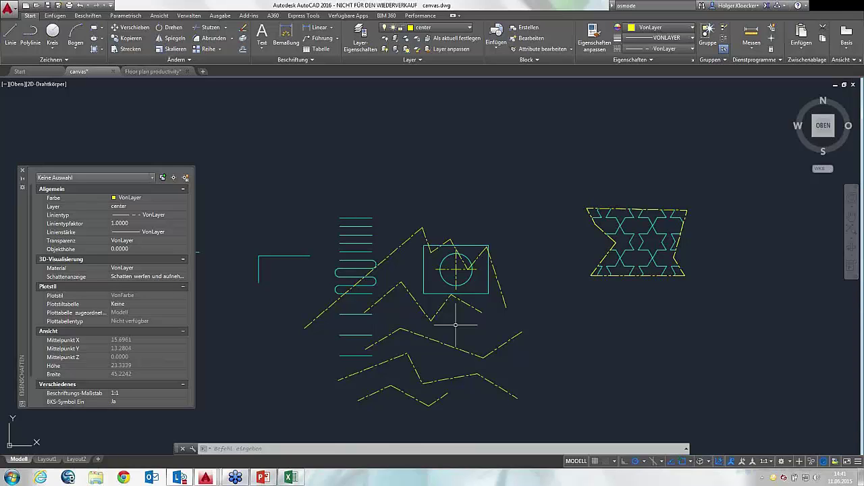
scroll(455, 325, down, 3)
middle_drag(455, 325, 401, 208)
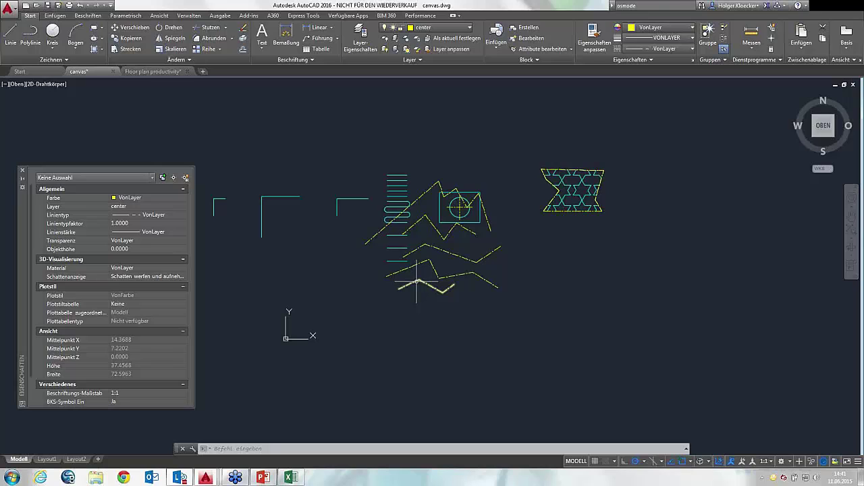
middle_drag(286, 147, 257, 132)
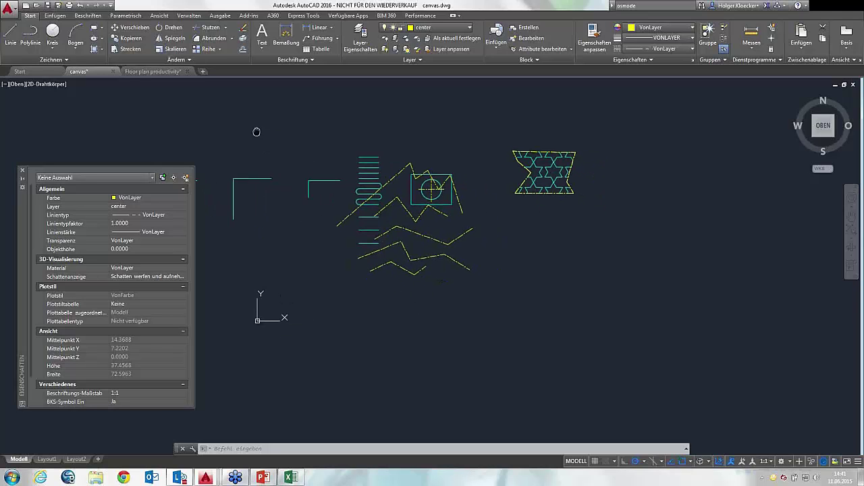
- Switch to the Floor plan productivity drawing and zoom into the floor plan
click(152, 71)
scroll(406, 186, down, 3)
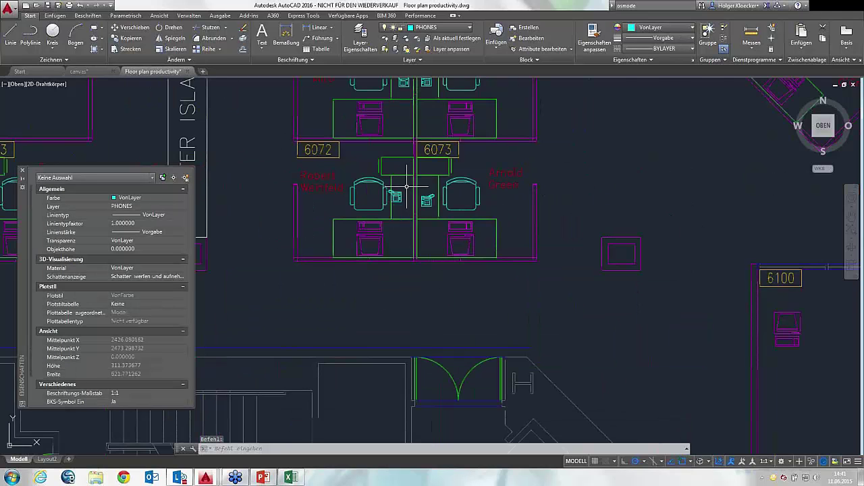
middle_drag(407, 186, 394, 223)
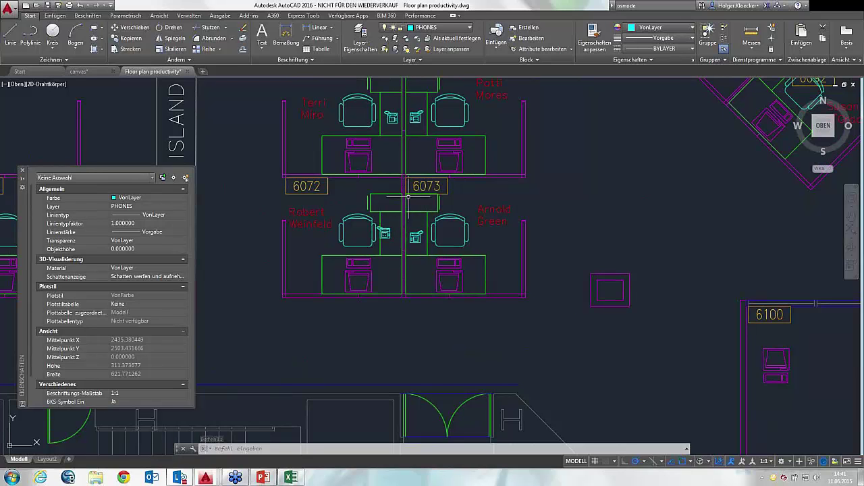
scroll(408, 196, down, 3)
scroll(408, 196, down, 2)
middle_drag(412, 186, 372, 238)
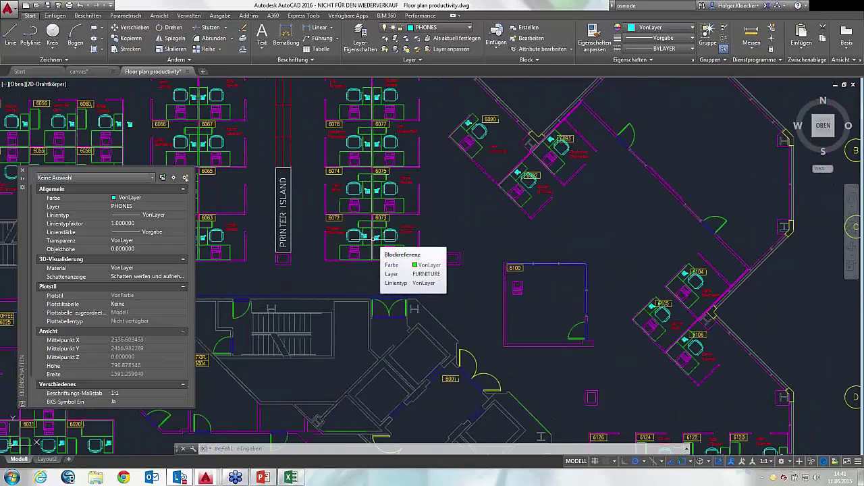
scroll(372, 238, down, 2)
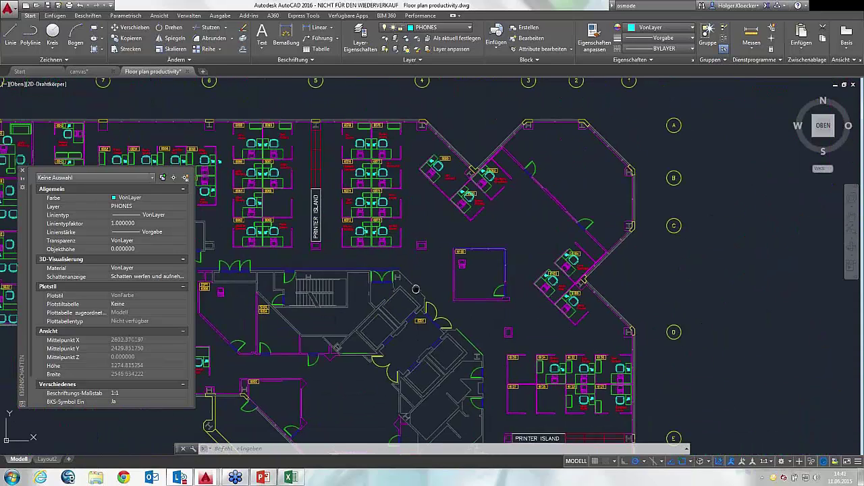
middle_drag(481, 379, 479, 292)
scroll(479, 292, down, 2)
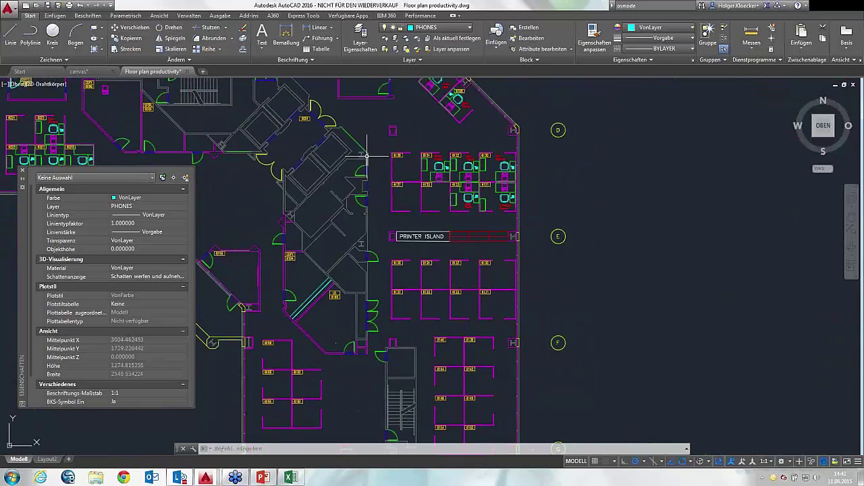
scroll(461, 239, up, 2)
- Pan and zoom to frame office cubicles 6020–6024
mouse_move(333, 159)
middle_down()
mouse_move(403, 265)
mouse_move(470, 254)
middle_up()
mouse_move(403, 254)
middle_down()
mouse_move(471, 243)
mouse_move(470, 232)
middle_up()
scroll(425, 274, up, 3)
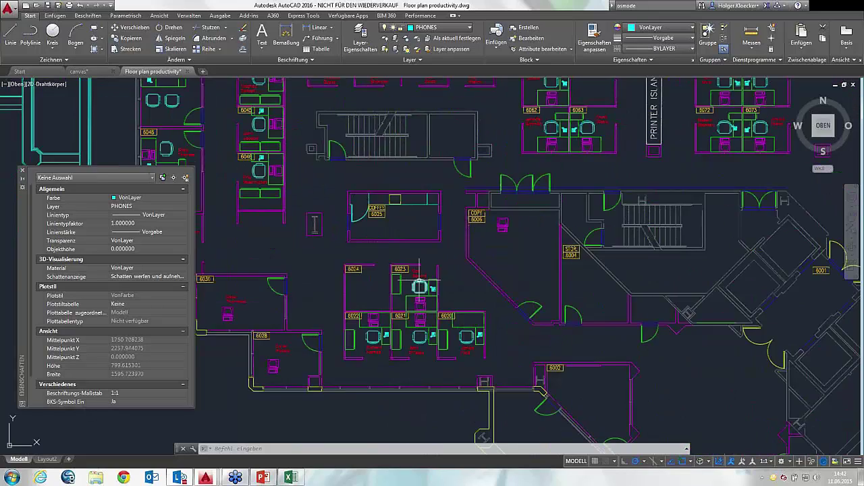
scroll(367, 283, up, 3)
scroll(448, 262, up, 1)
scroll(448, 262, up, 2)
mouse_move(441, 255)
middle_down()
mouse_move(441, 245)
mouse_move(456, 241)
middle_up()
scroll(441, 243, down, 2)
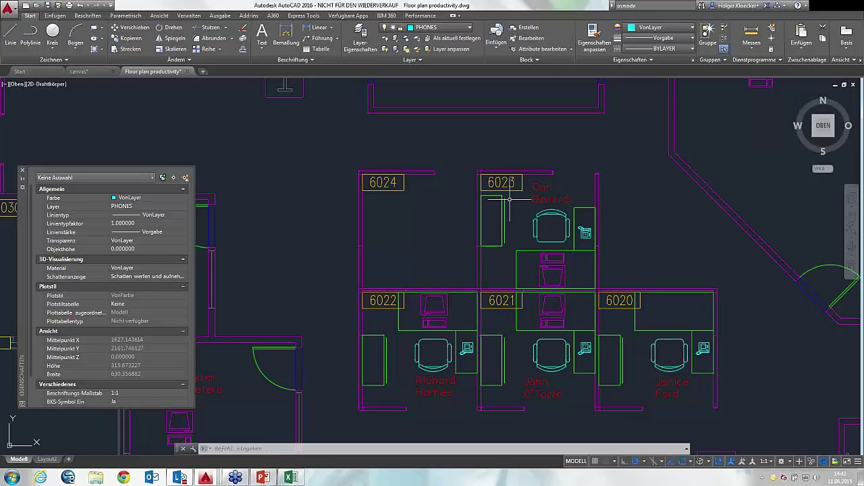
scroll(510, 199, down, 2)
scroll(451, 257, up, 1)
scroll(451, 257, up, 1)
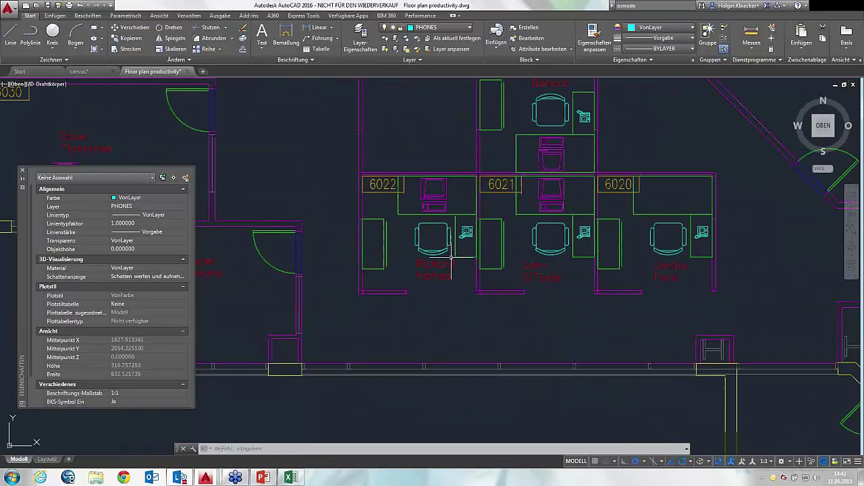
scroll(451, 257, up, 2)
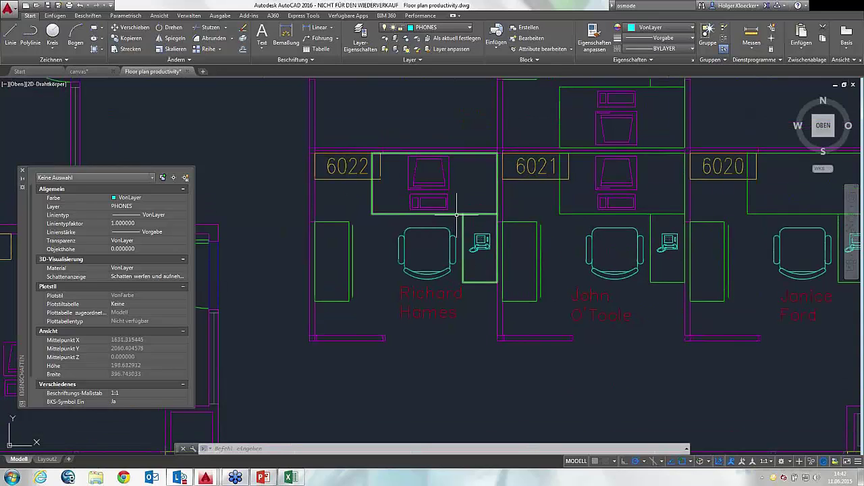
- Bring the corridor into view and select cubicle 6022's desk and monitor blocks
click(456, 215)
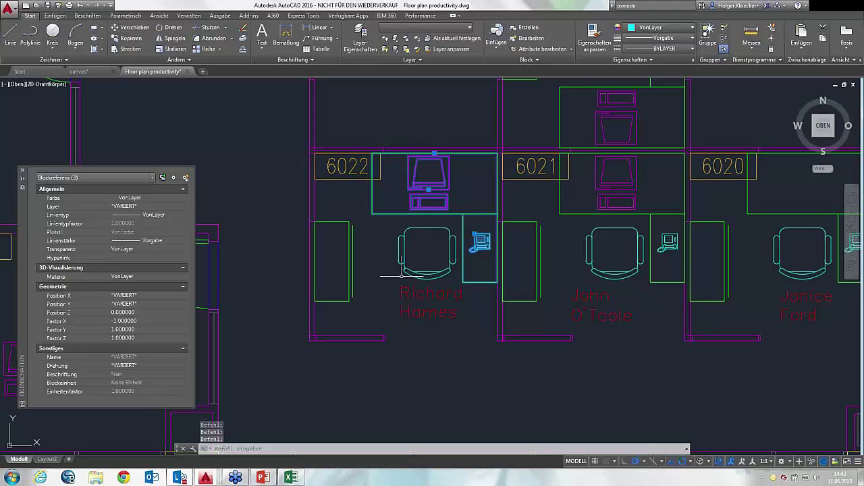
scroll(402, 275, down, 2)
middle_drag(399, 270, 389, 164)
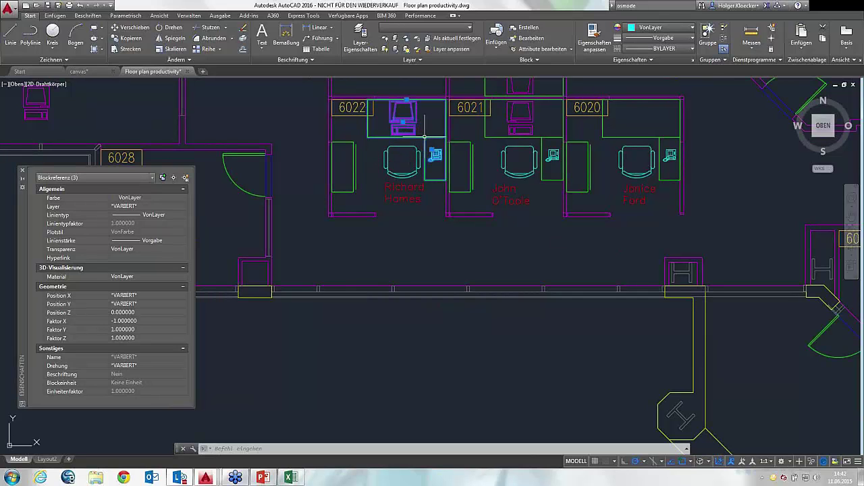
mouse_move(425, 136)
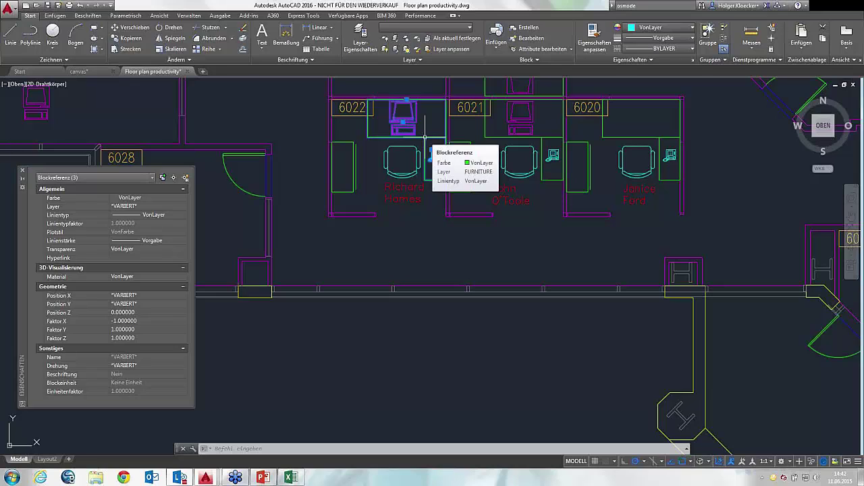
shift+right_click(425, 135)
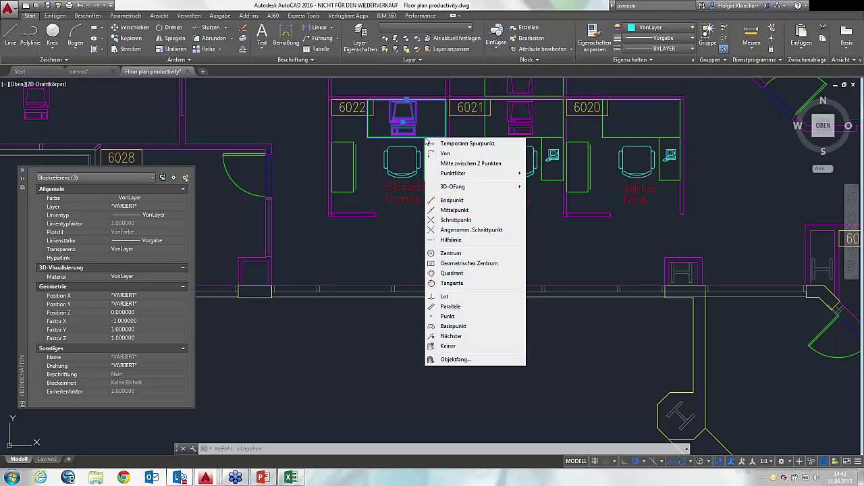
key(Escape)
key(Escape)
click(425, 135)
click(413, 131)
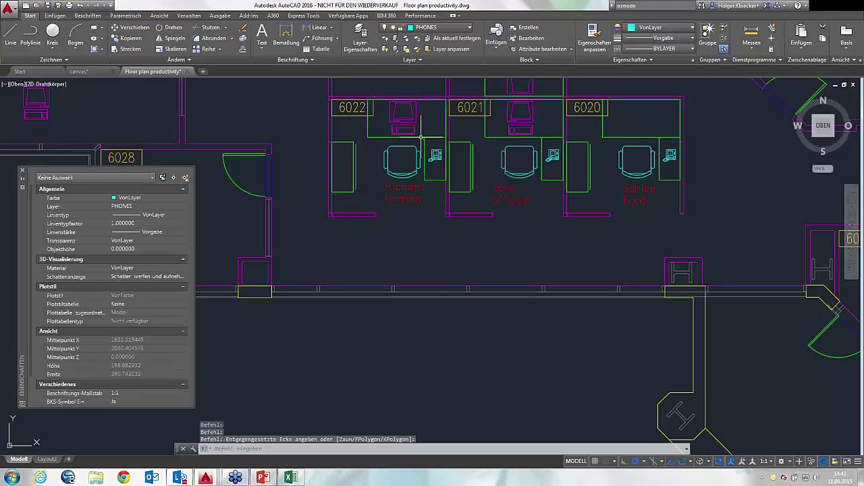
click(409, 123)
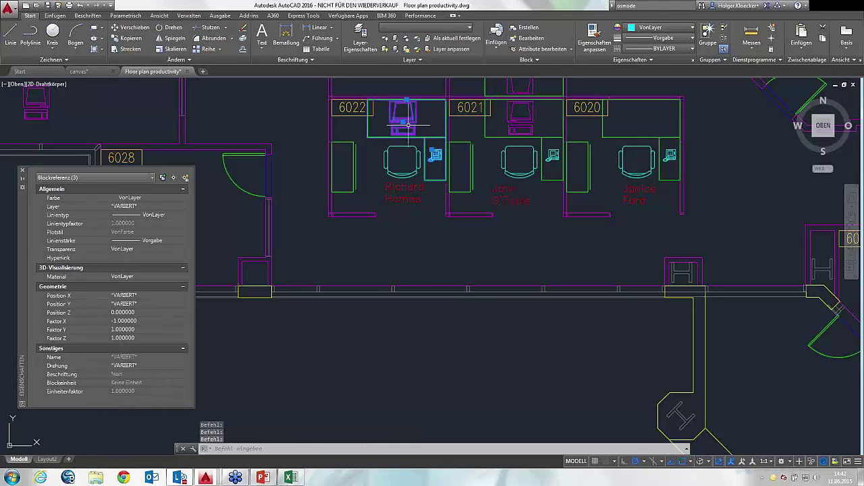
right_click(427, 139)
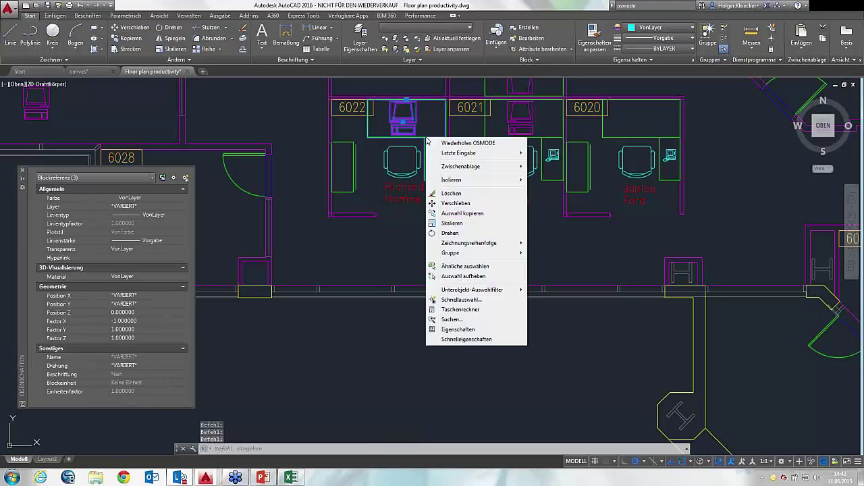
key(Escape)
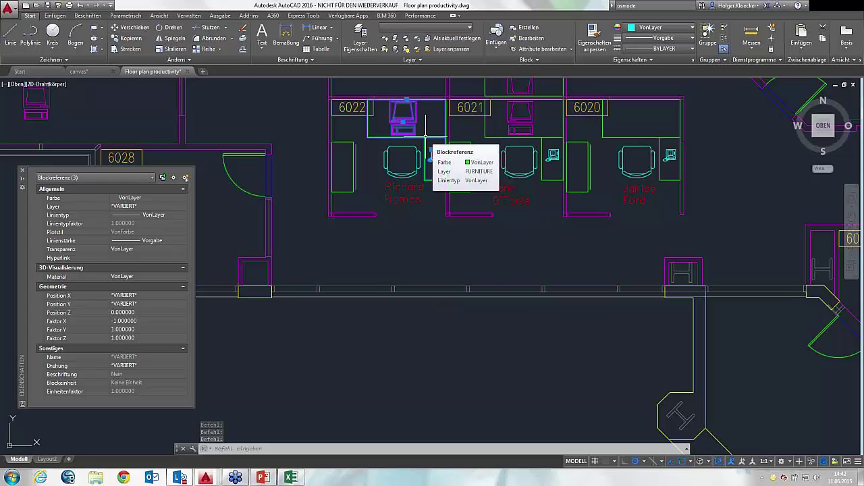
shift+right_click(426, 135)
key(Escape)
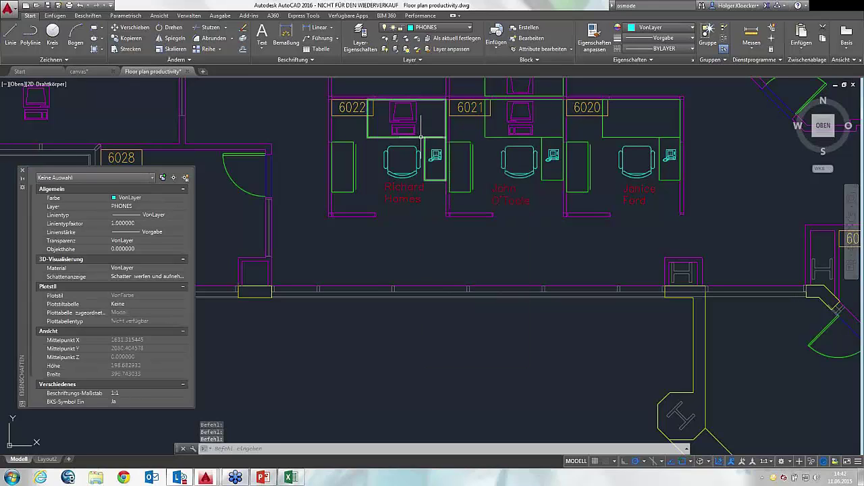
- Window-select the monitor and phone in cubicle 6022 and drag them below the corridor
click(421, 135)
click(436, 155)
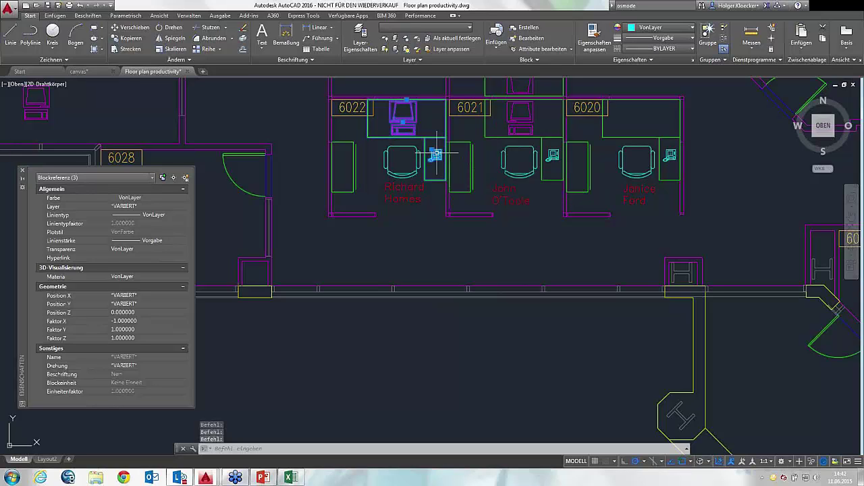
shift+right_click(425, 139)
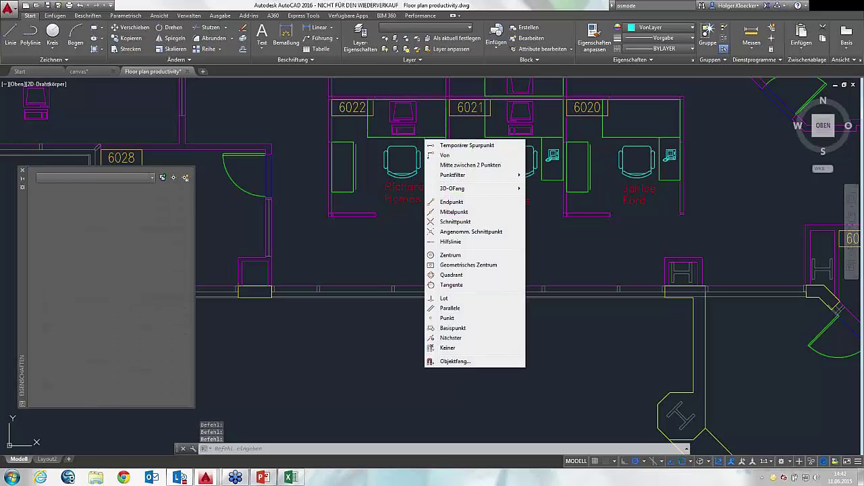
key(Escape)
click(421, 135)
click(436, 155)
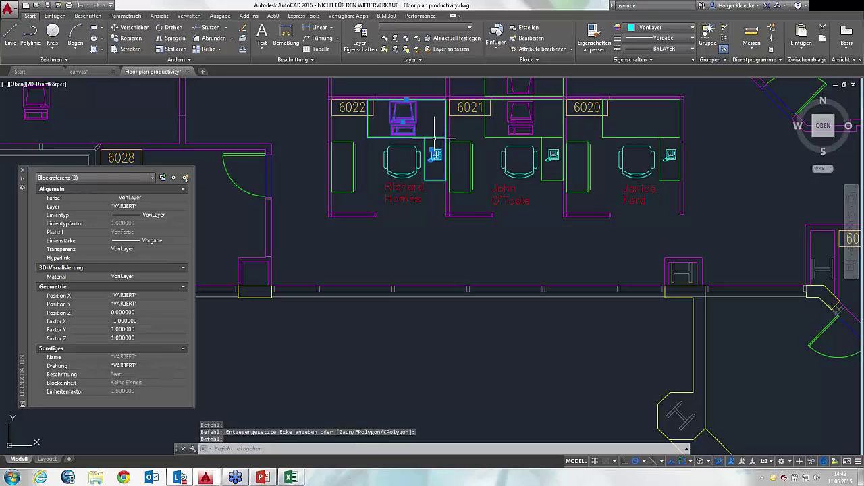
click(437, 153)
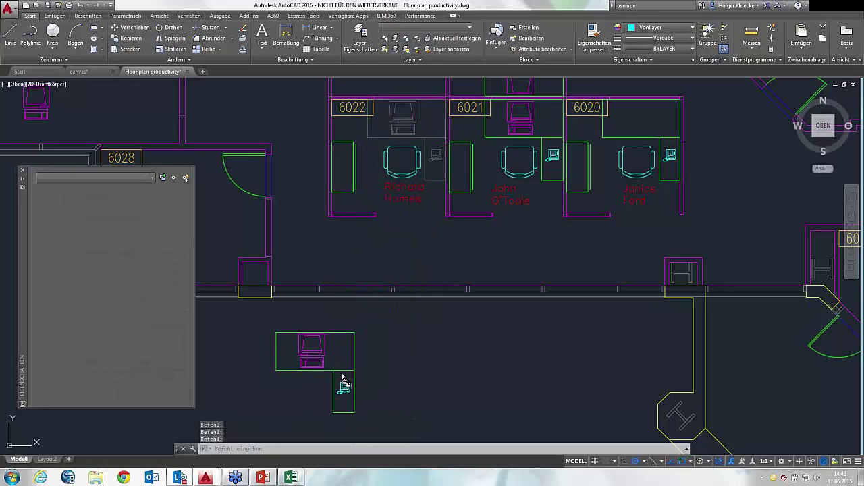
- Drop the moved desk group below the corridor and reposition the desk copy
click(361, 380)
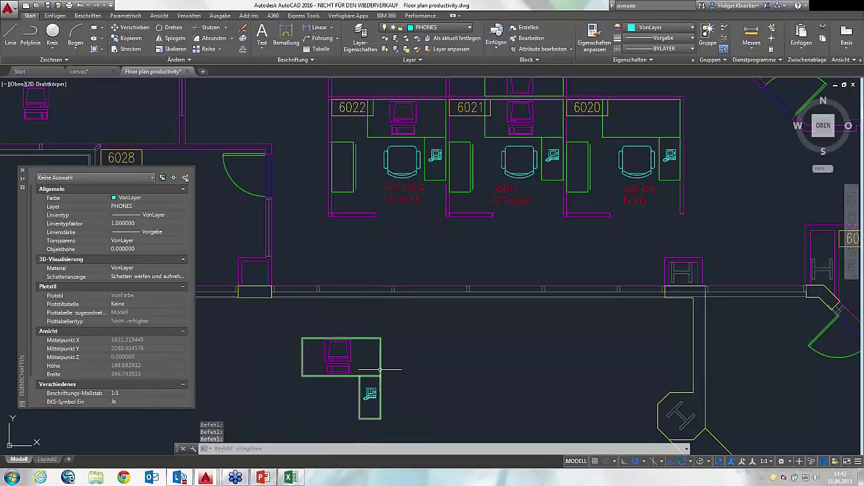
click(382, 369)
right_click(384, 370)
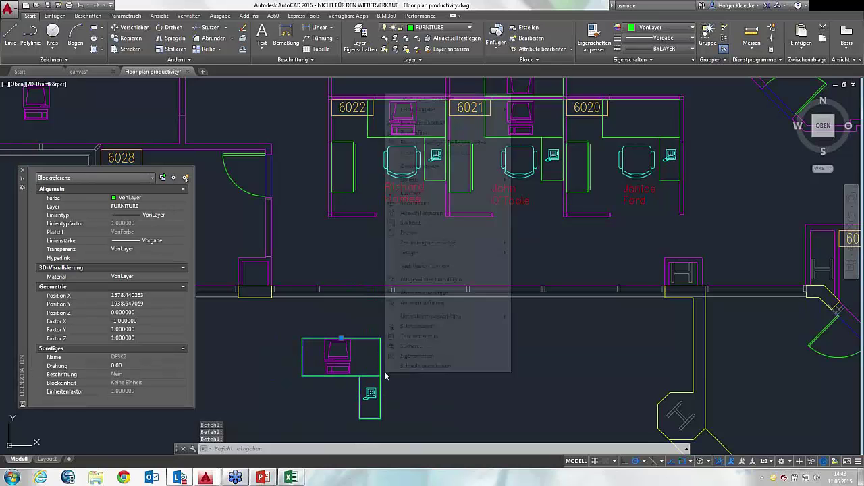
click(390, 381)
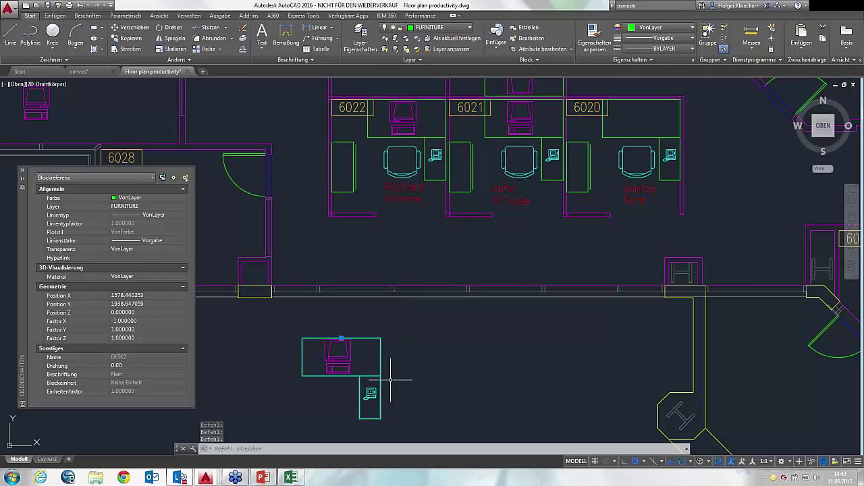
drag(389, 381, 424, 135)
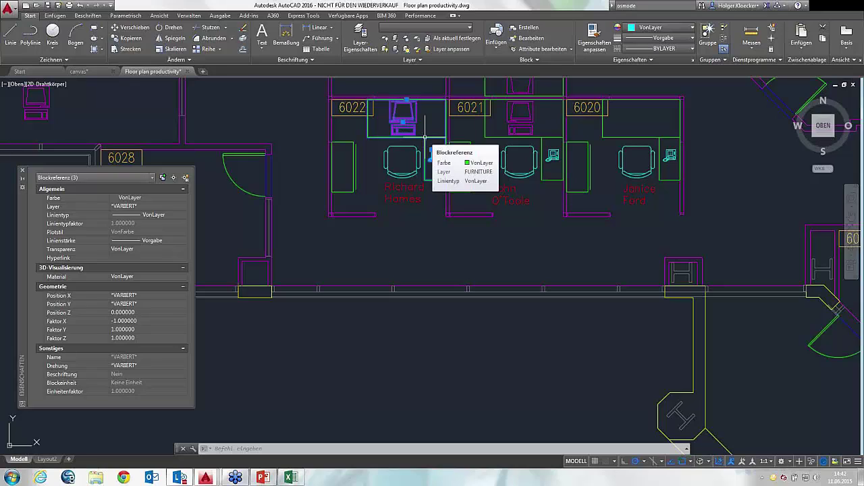
key(Escape)
- Erase the loose desk copies below the corridor with a crossing window
click(496, 343)
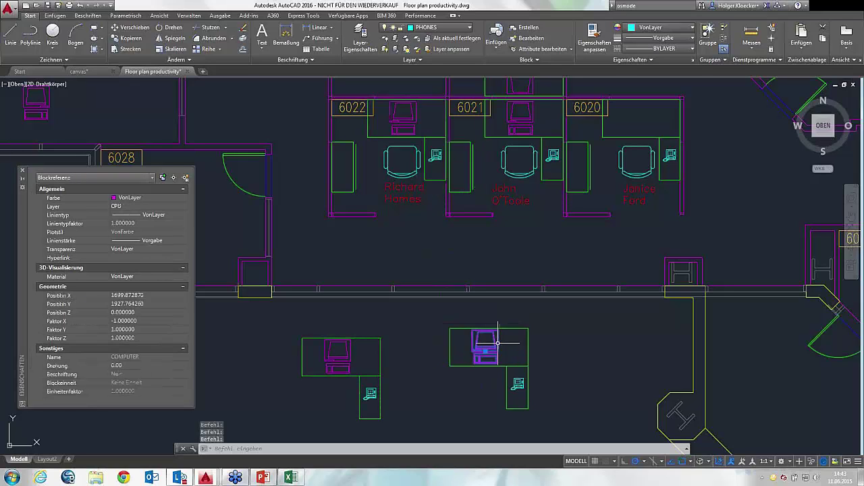
click(351, 352)
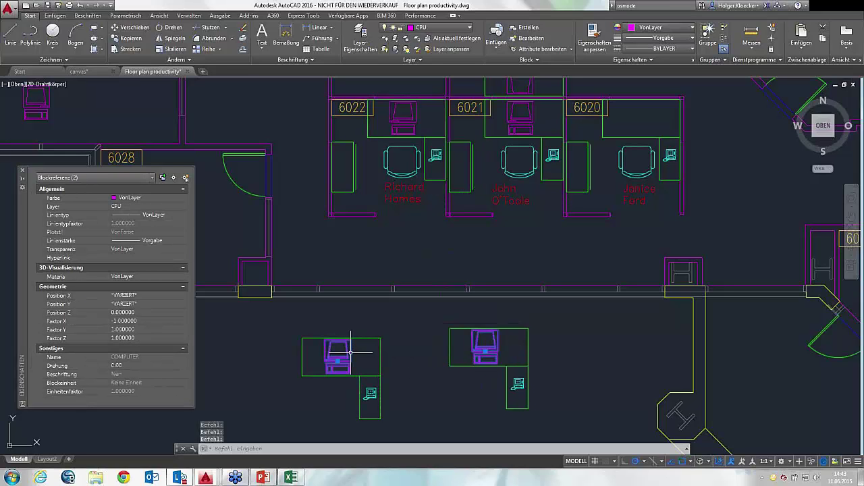
key(Escape)
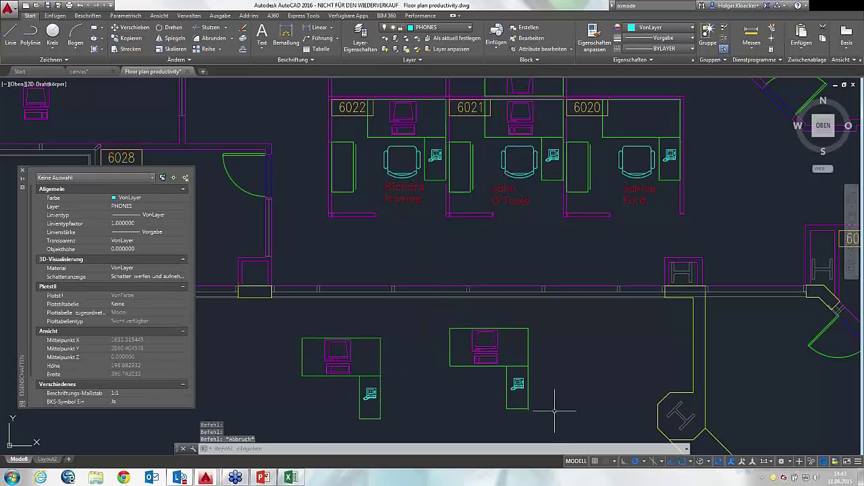
click(555, 410)
click(338, 326)
key(Delete)
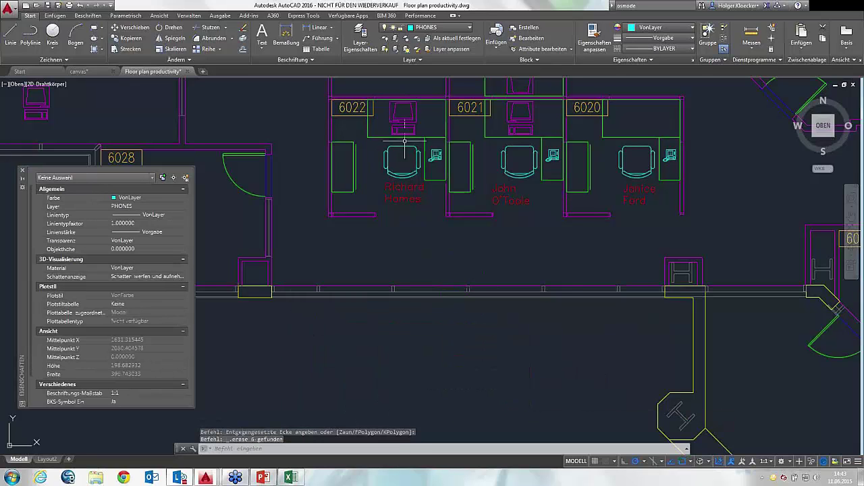
- Right-drag cubicle 6022's desk, computer and phone below the corridor and insert them as a block
click(410, 133)
click(408, 126)
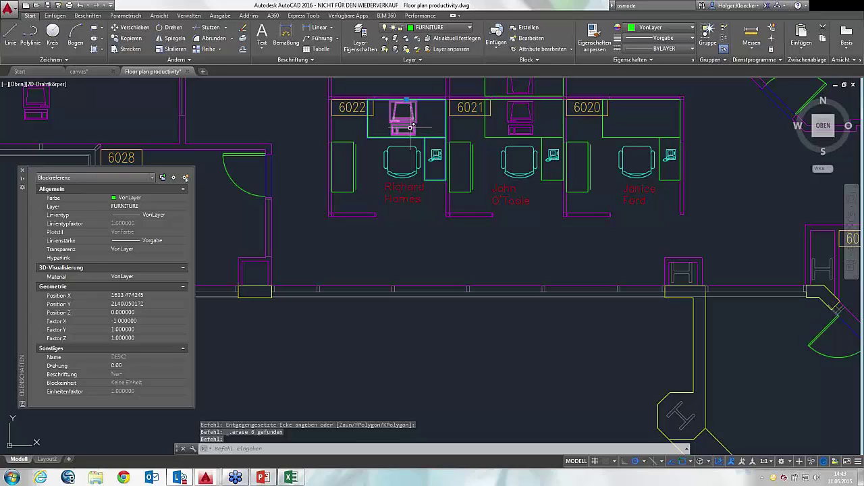
click(435, 153)
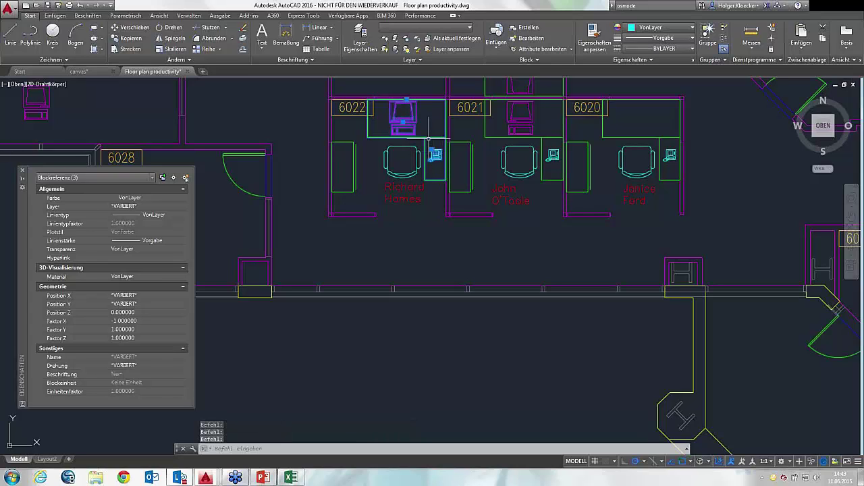
drag(429, 138, 408, 361)
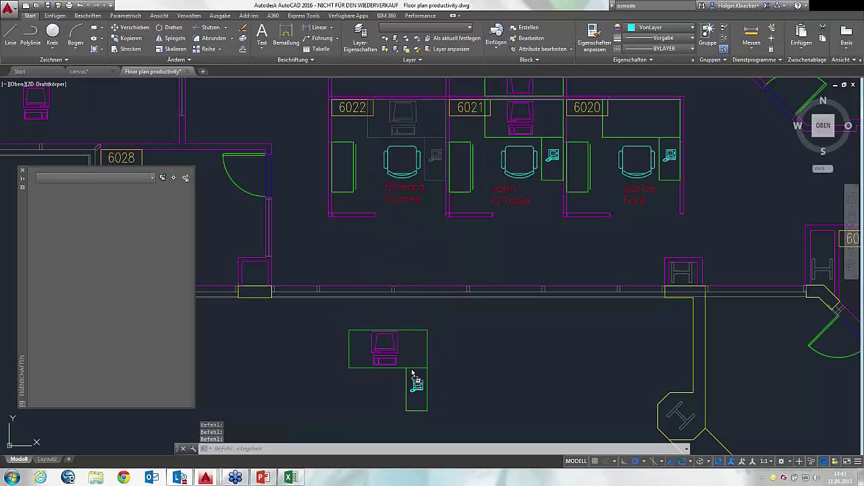
drag(408, 361, 397, 295)
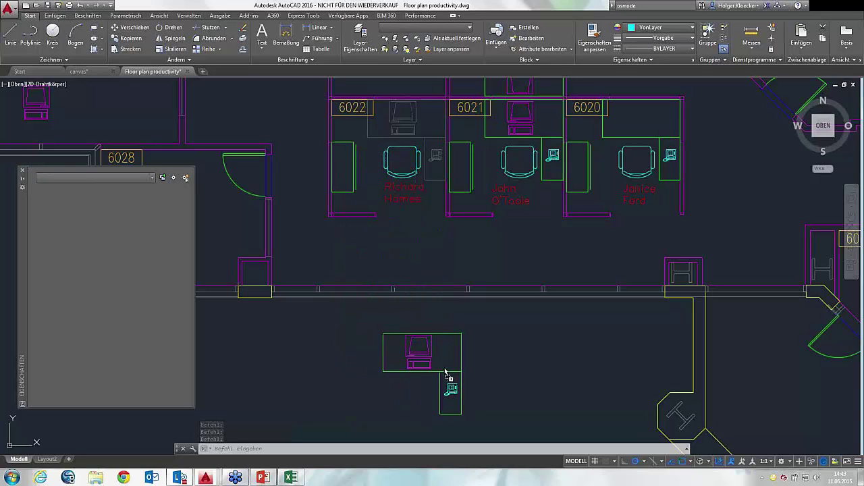
right_drag(397, 296, 453, 375)
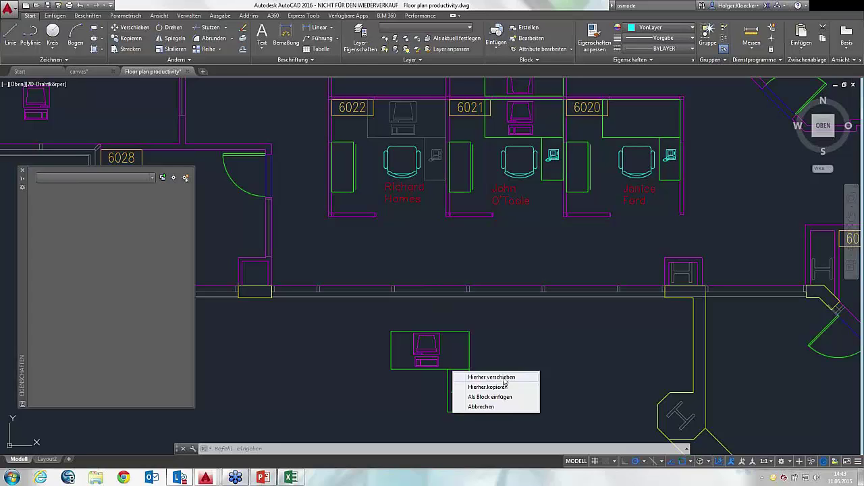
click(504, 382)
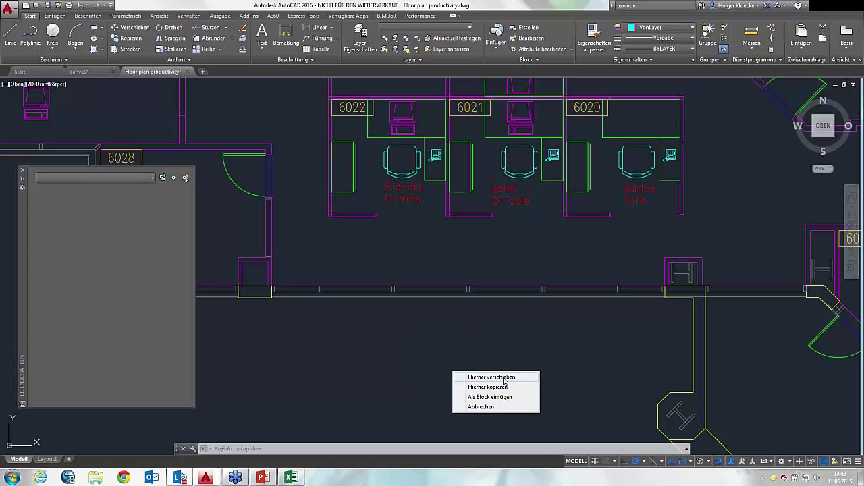
click(496, 398)
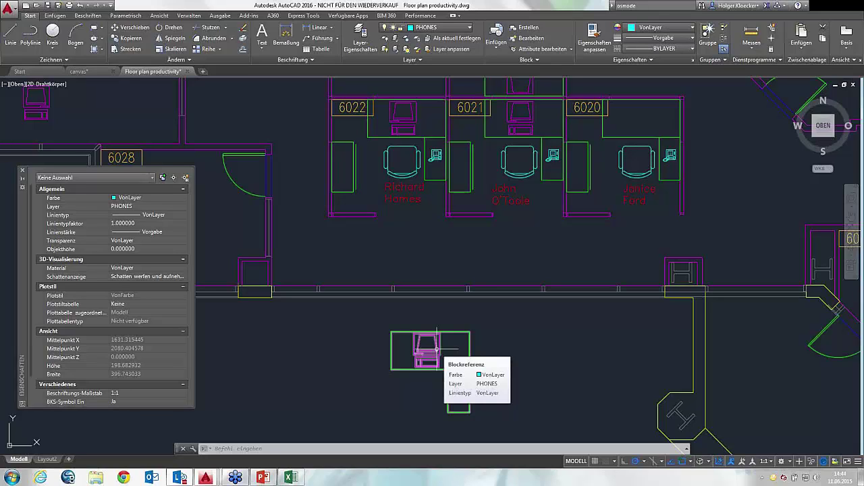
click(439, 331)
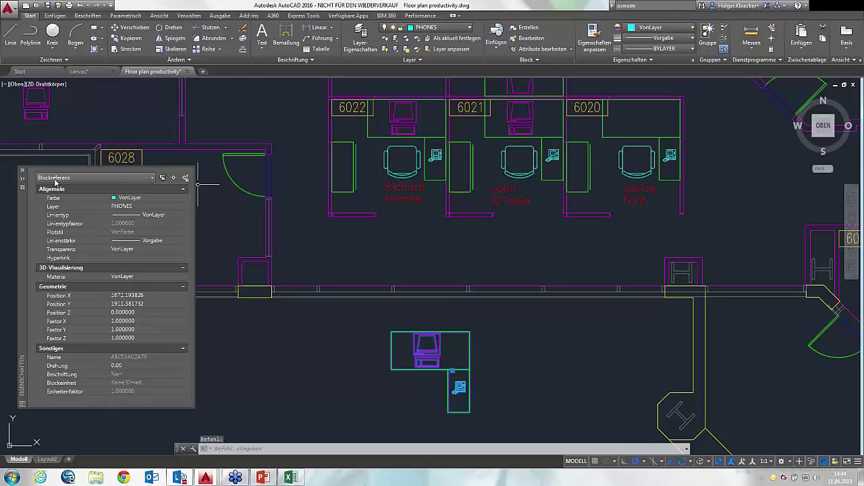
key(Escape)
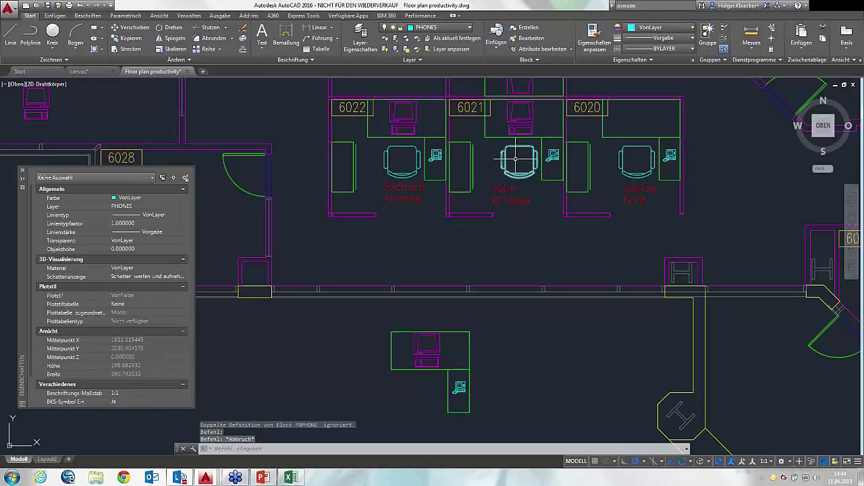
middle_drag(571, 181, 382, 217)
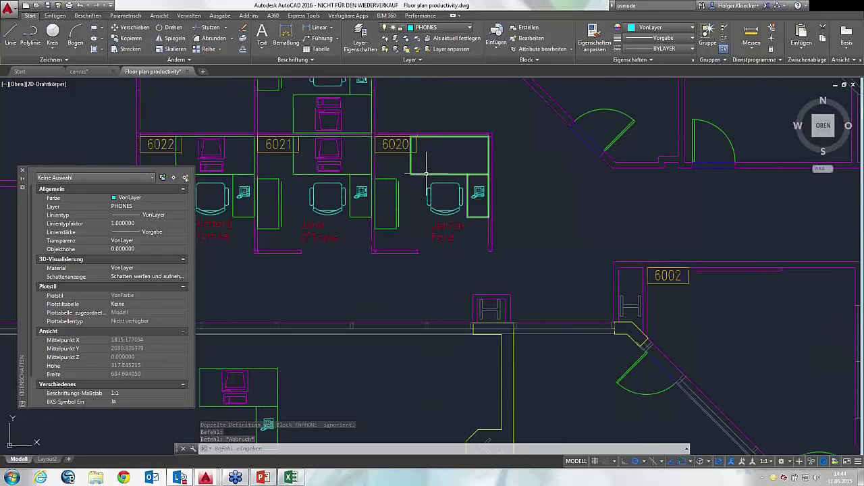
click(427, 184)
click(477, 192)
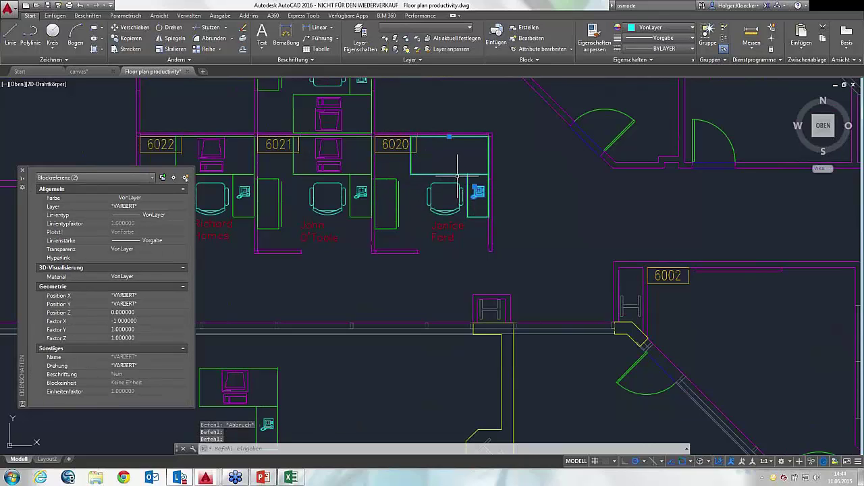
middle_drag(451, 175, 441, 141)
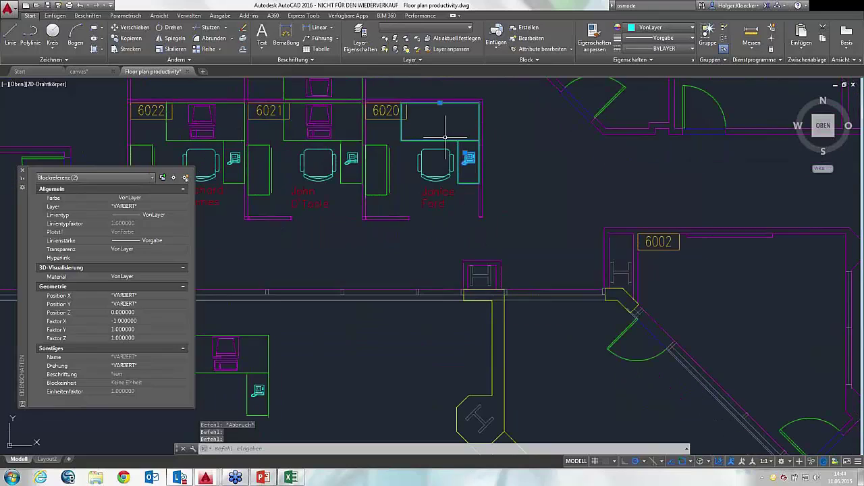
drag(441, 141, 376, 379)
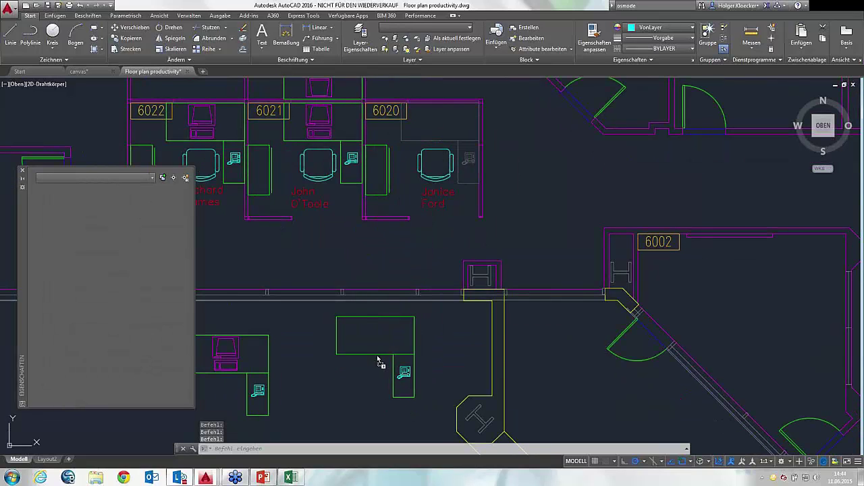
right_drag(376, 379, 378, 358)
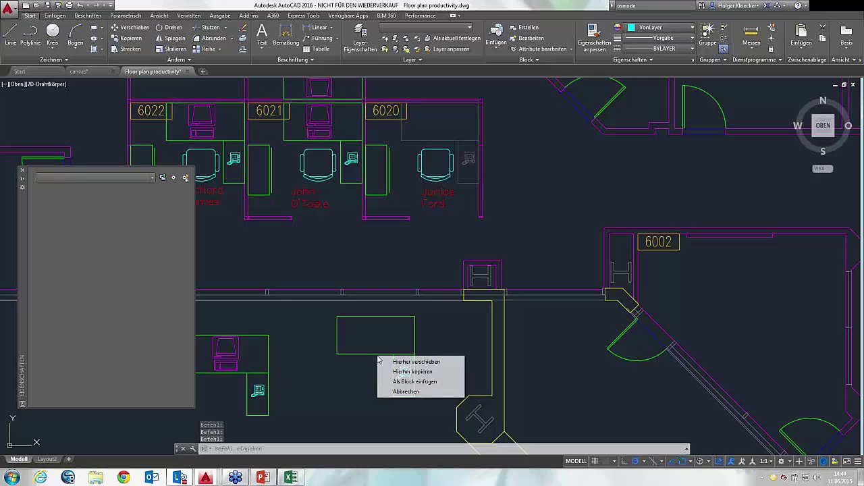
click(405, 382)
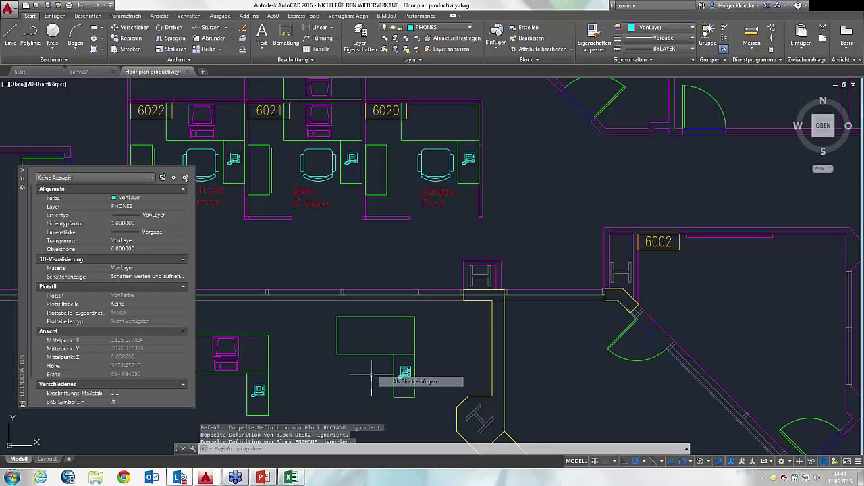
middle_drag(363, 364, 421, 266)
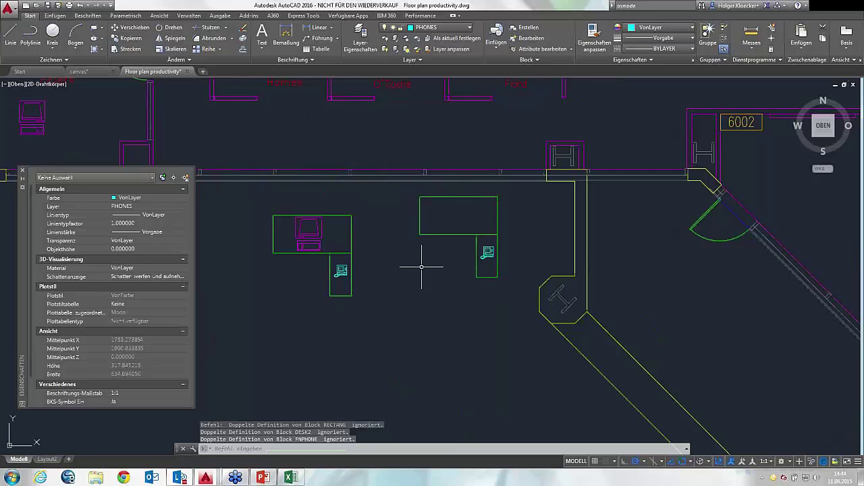
click(439, 235)
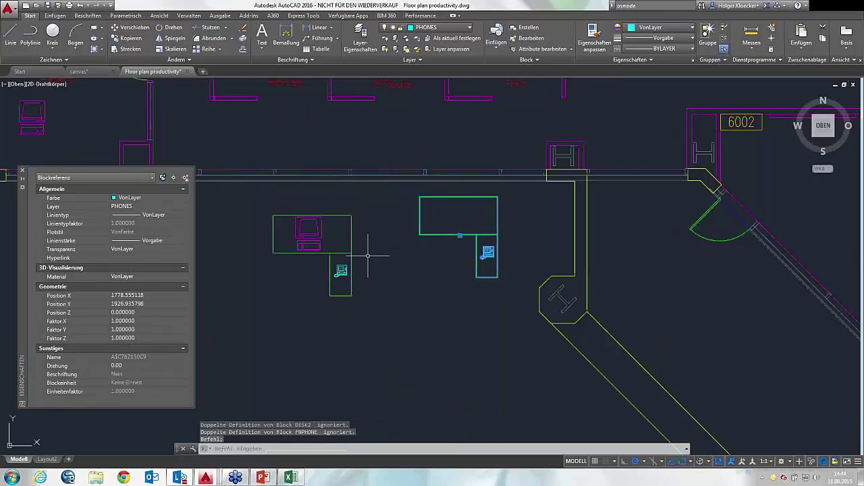
key(Escape)
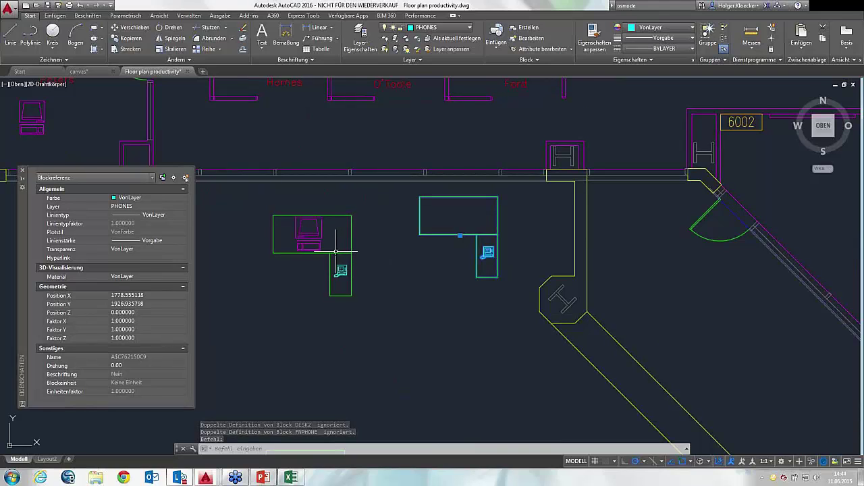
click(336, 252)
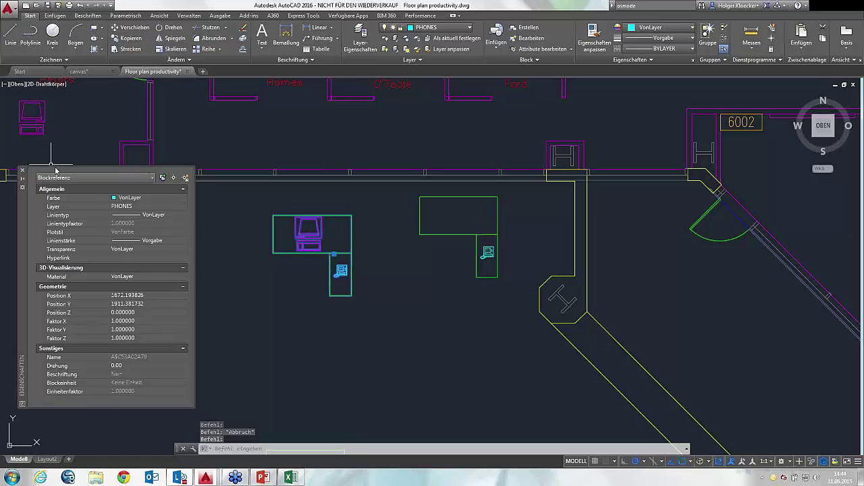
drag(53, 166, 58, 115)
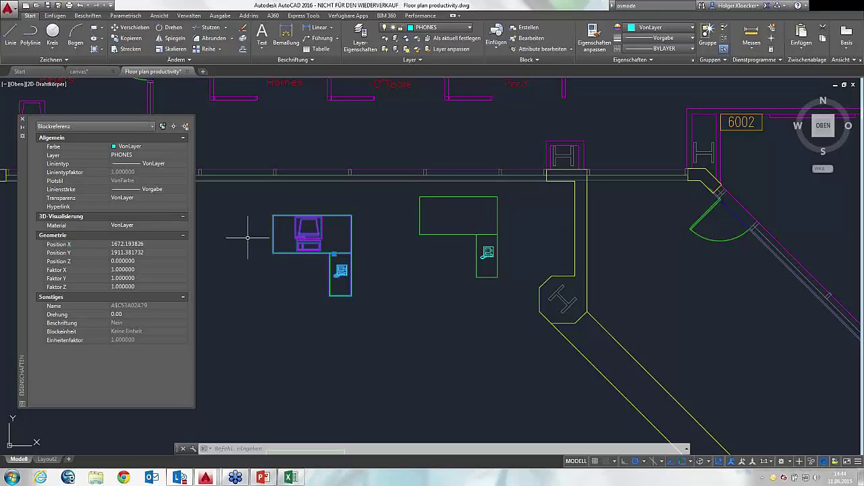
key(Escape)
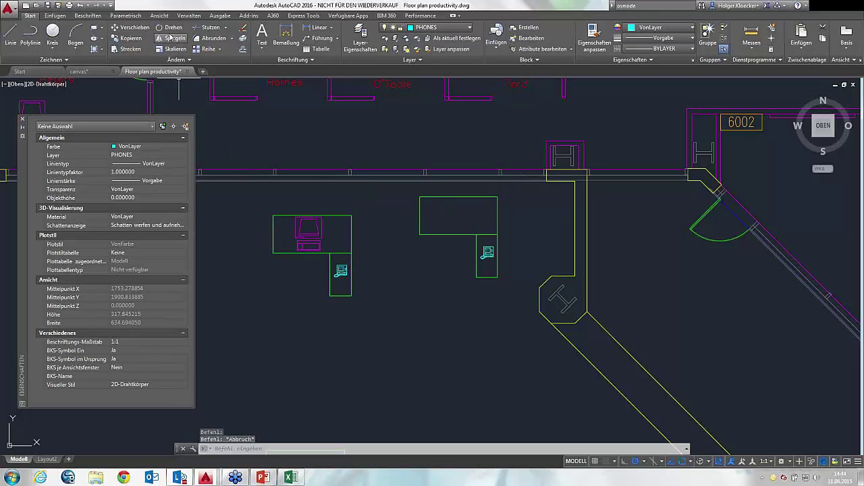
- Pick block A$C53A02A79 from the Einfügen block gallery, then cancel the insertion
click(54, 15)
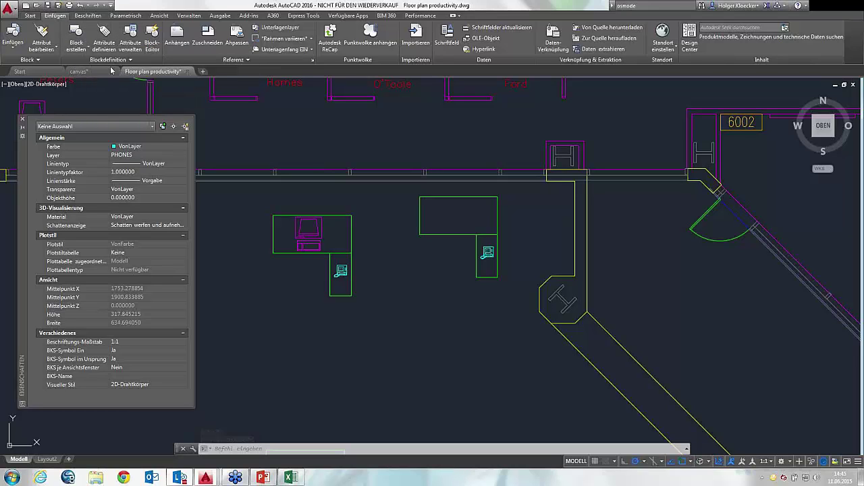
click(15, 45)
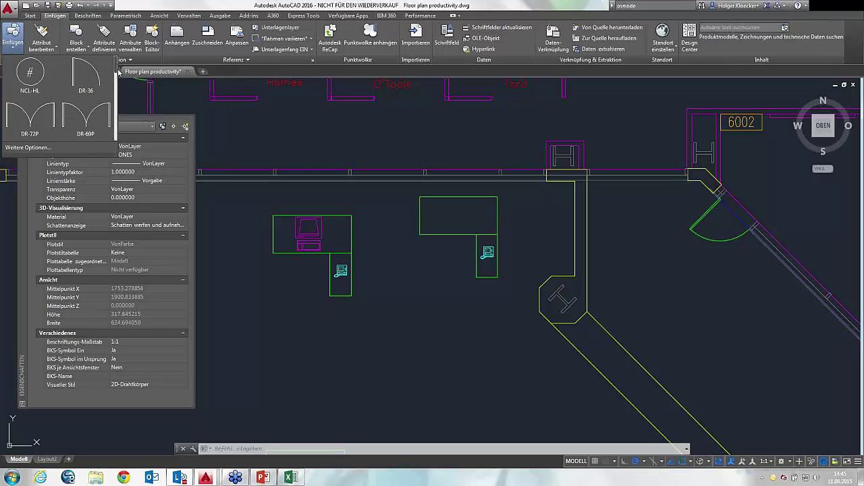
drag(116, 79, 112, 142)
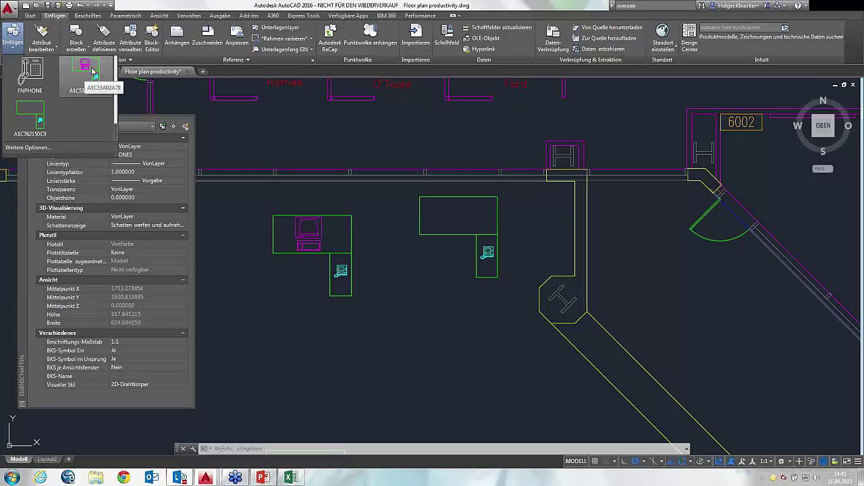
click(84, 71)
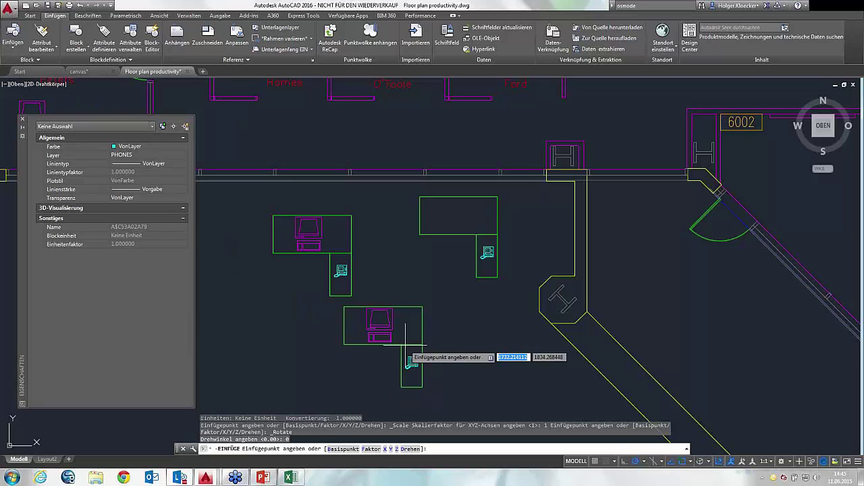
middle_drag(375, 369, 369, 303)
key(Escape)
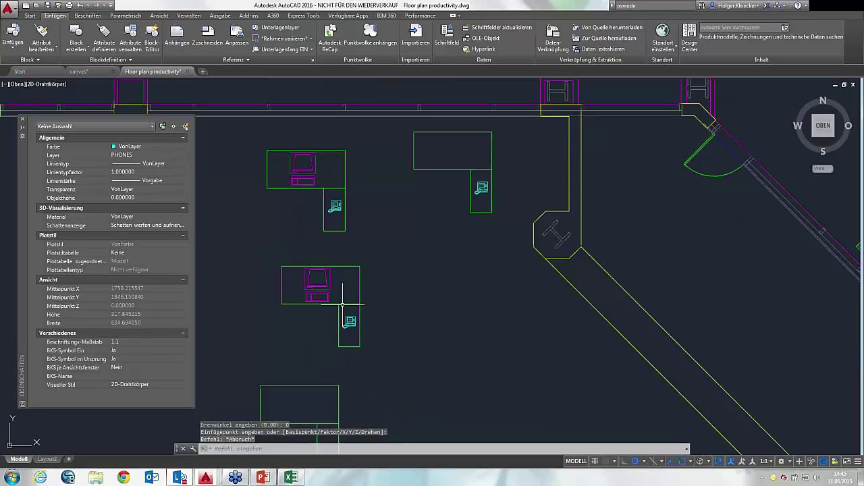
- Select the desk workstation to read its block name, then type UMBENENN
click(342, 305)
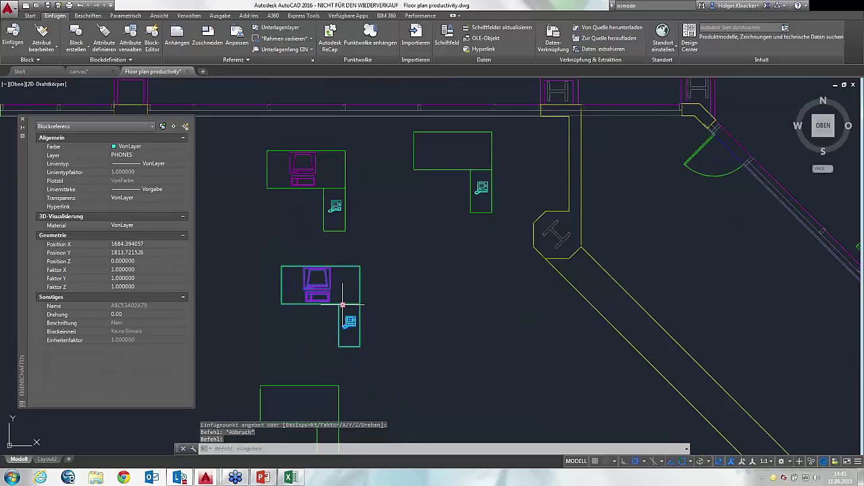
key(Escape)
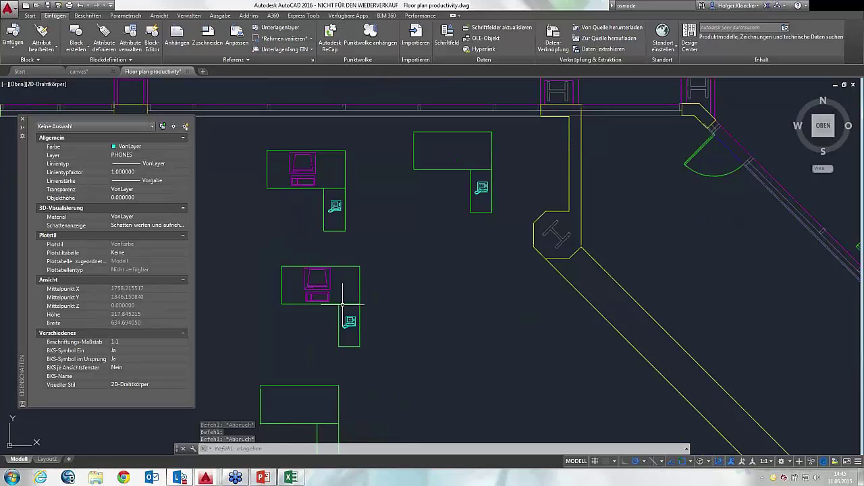
text(umnenn)
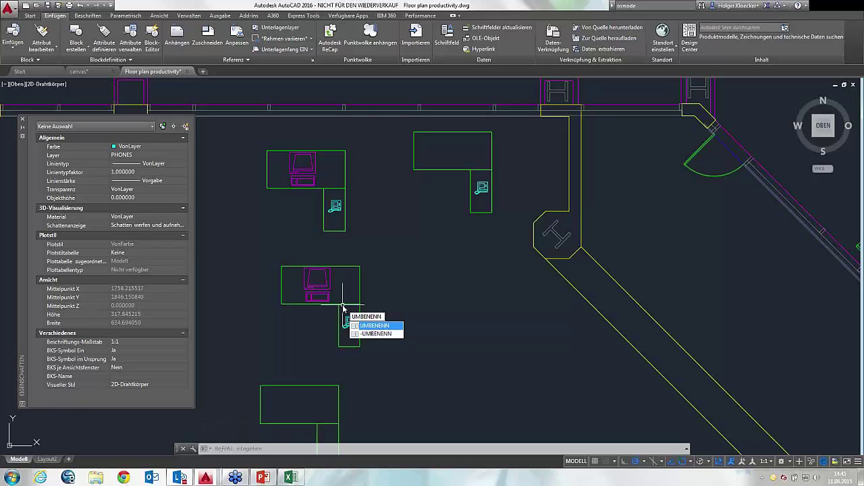
- Rename block A$C53A02A79 to SCHREIBTISCHKOMBINATION in the UMBENENN dialog's Blöcke list
key(Return)
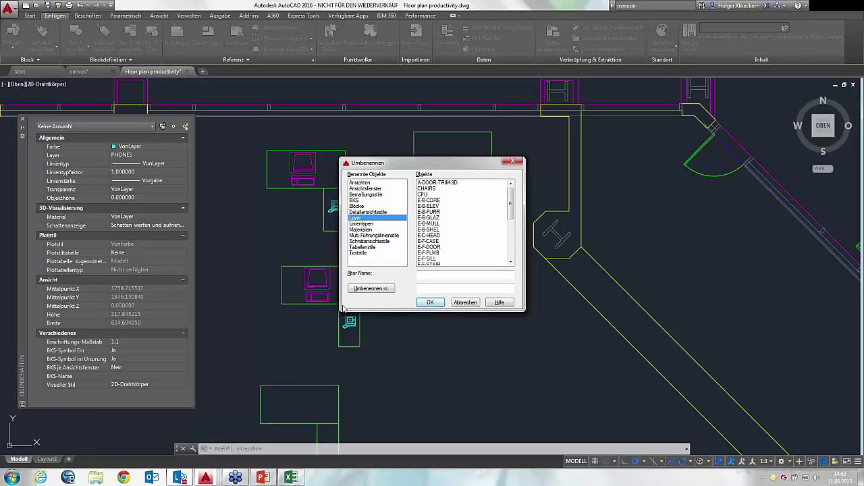
click(353, 206)
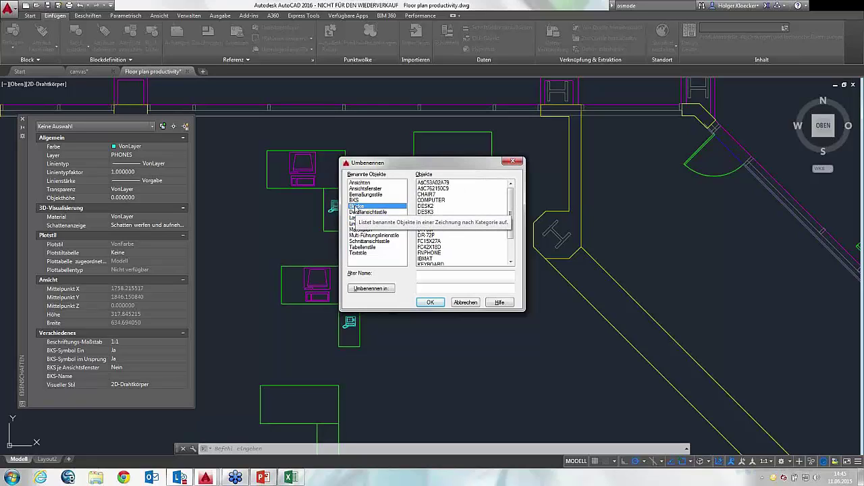
click(434, 183)
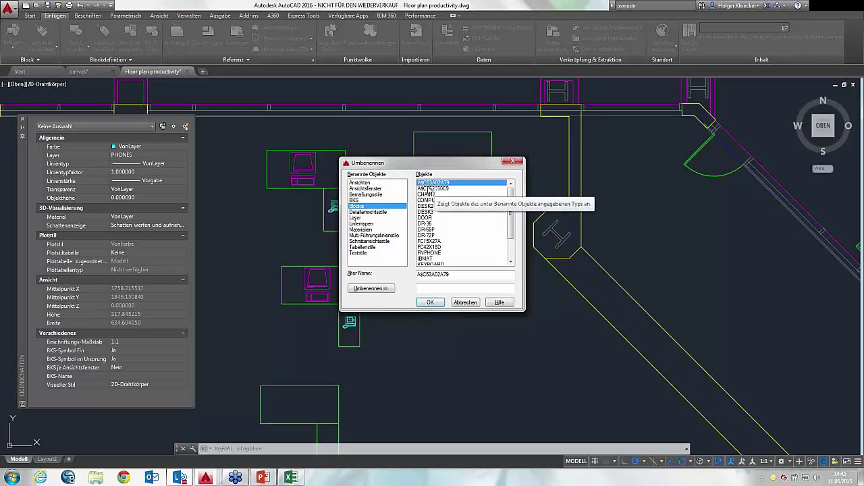
click(424, 287)
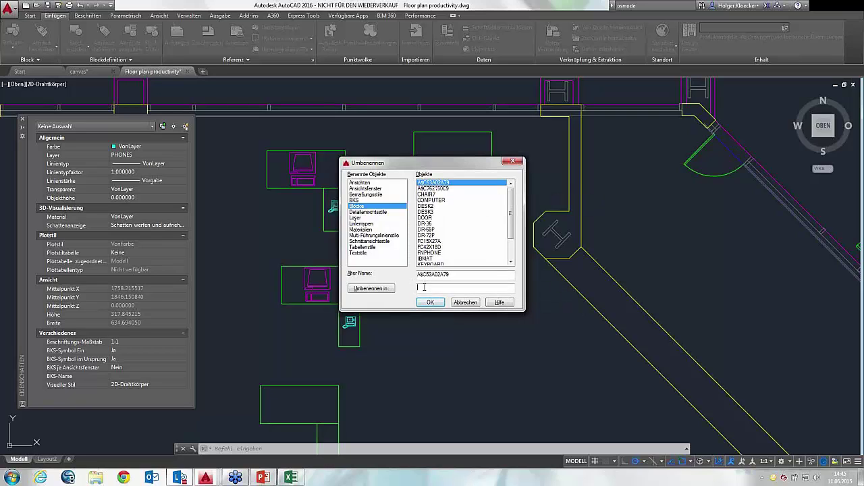
text(Sofa)
text(bi)
text(tion)
key(Return)
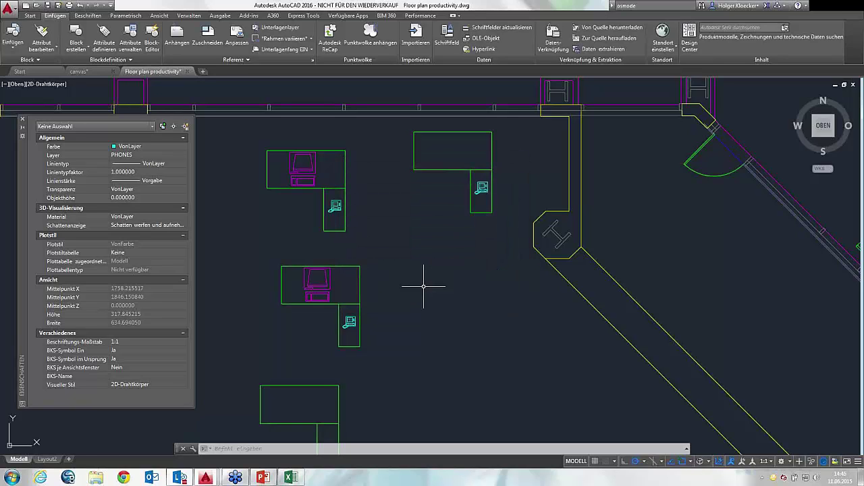
- Select the desk block to verify its name, then return to the Start tab
click(359, 276)
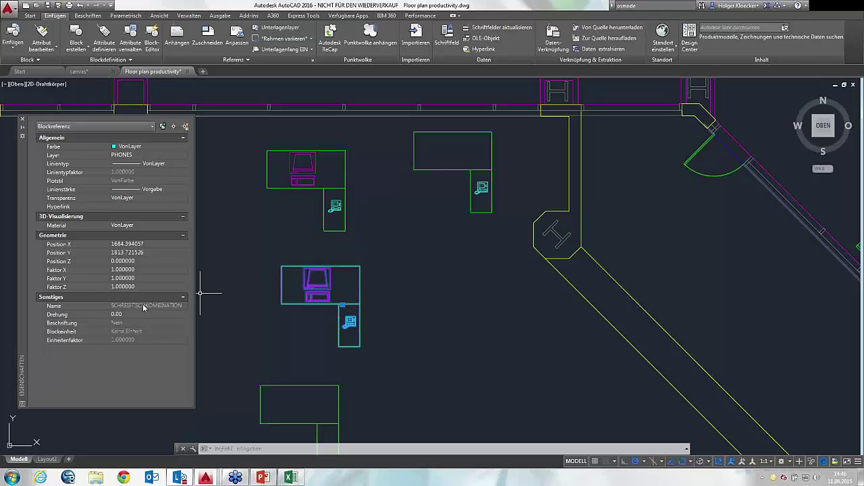
key(Escape)
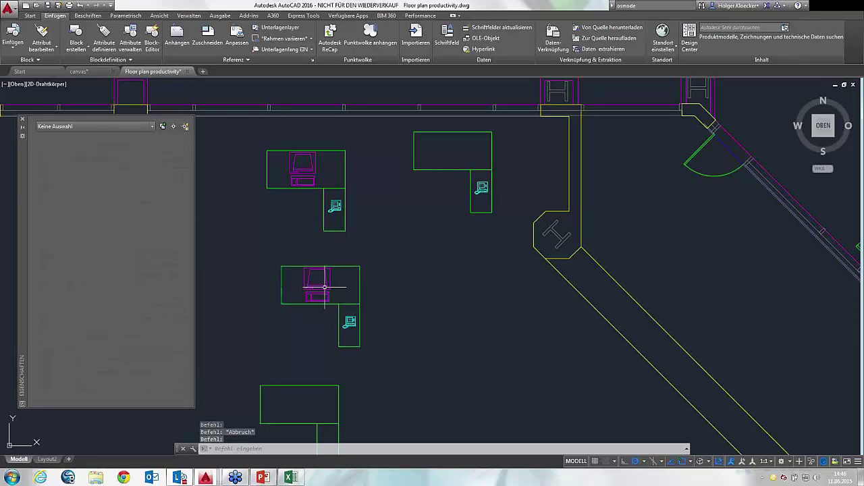
key(Escape)
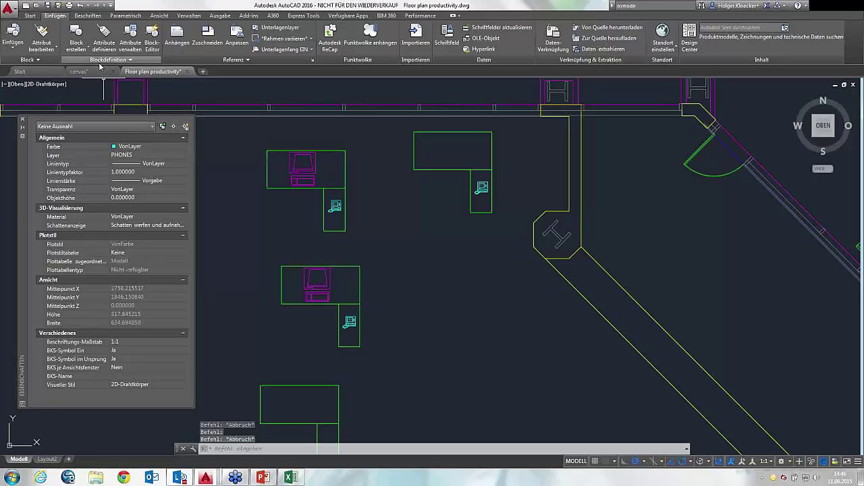
click(31, 16)
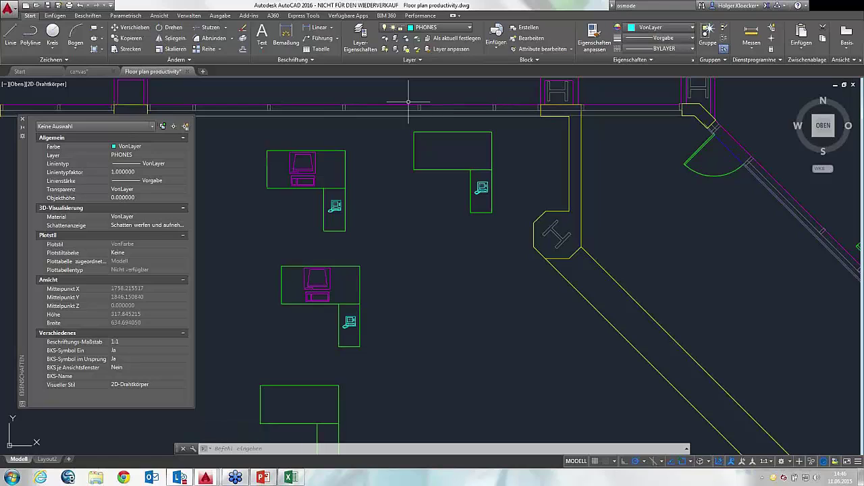
click(432, 27)
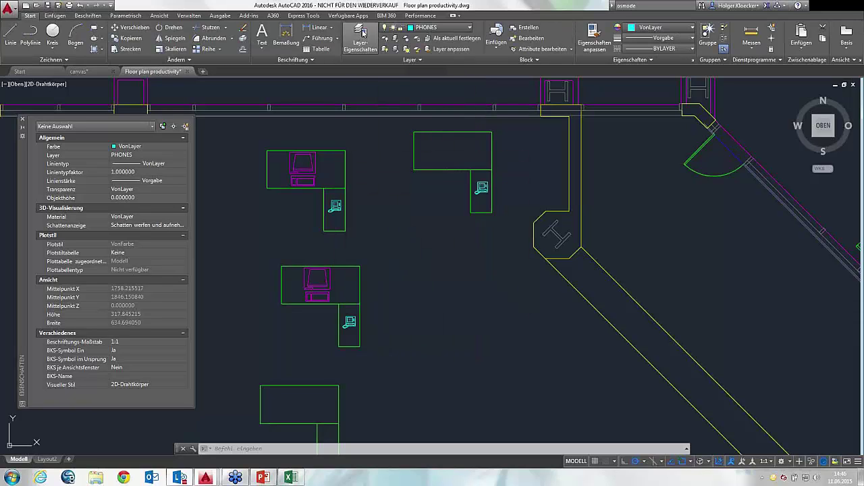
- Open the Layer Properties Manager and enlarge it to show all layers
click(363, 32)
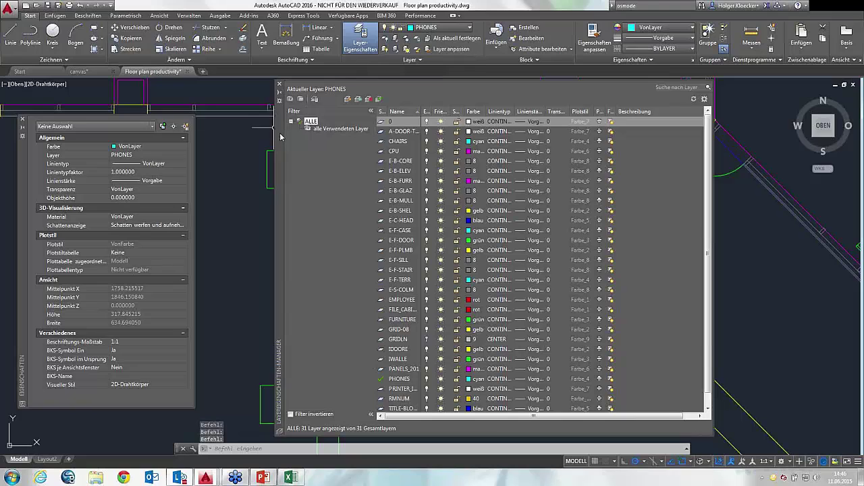
drag(279, 109, 176, 106)
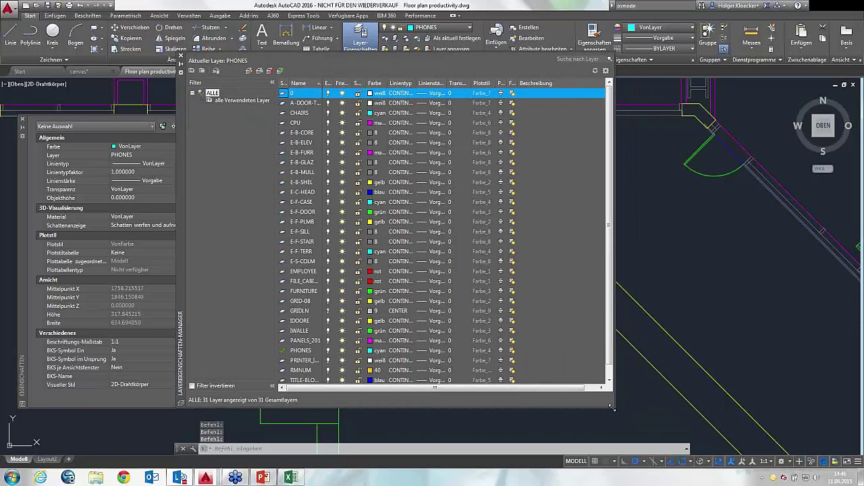
drag(612, 408, 705, 420)
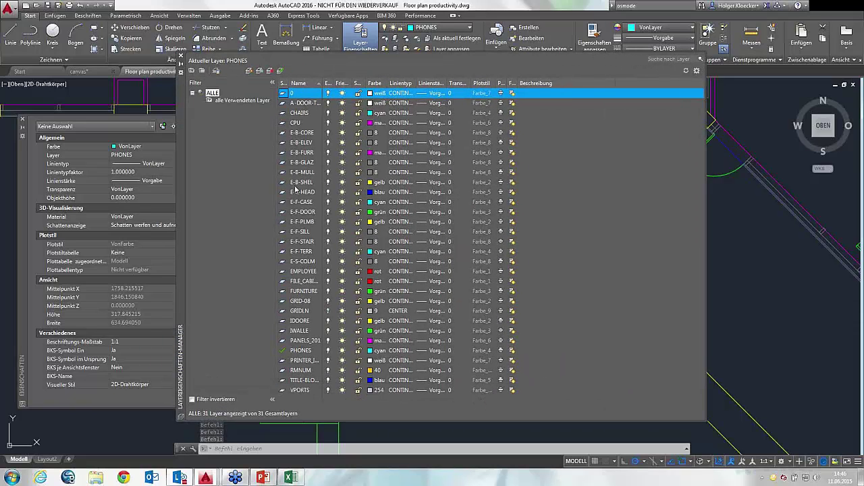
- Select layers E-B-FURR through IDOORE and switch to the blank Excel workbook Book1
click(311, 153)
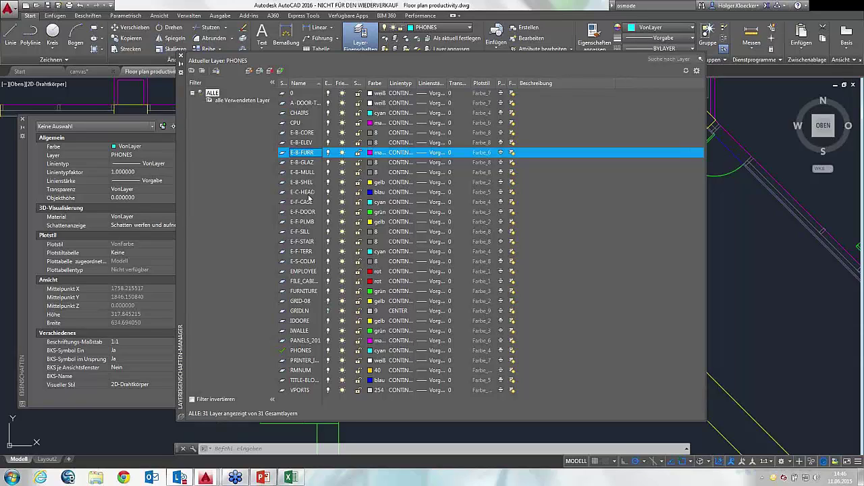
click(301, 331)
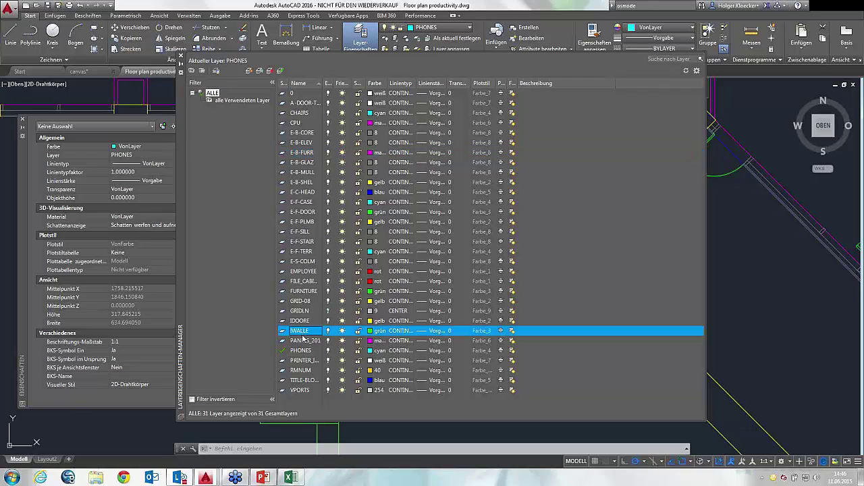
click(308, 152)
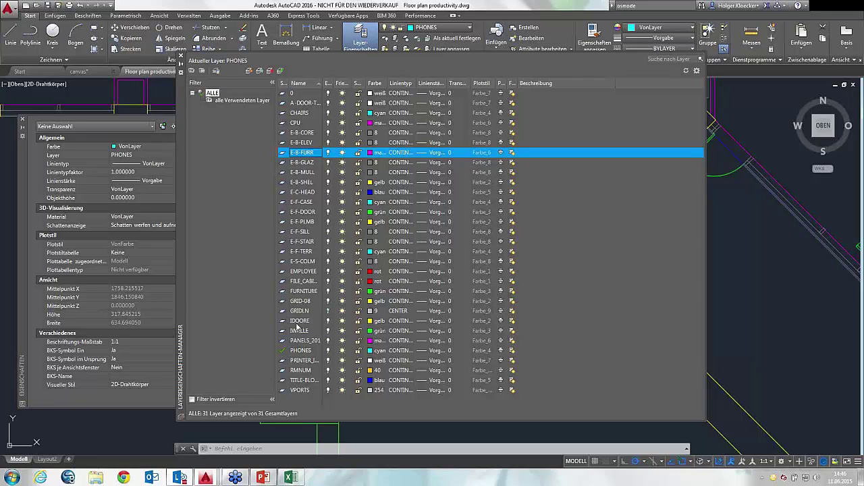
shift+click(299, 321)
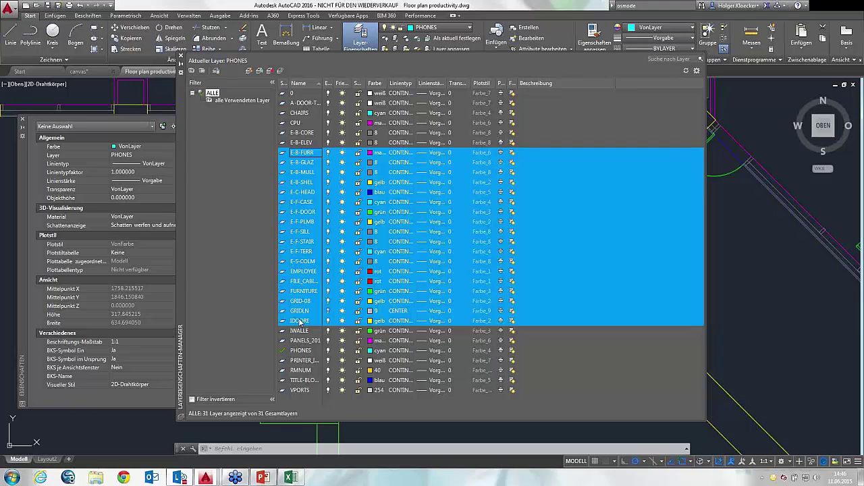
click(290, 477)
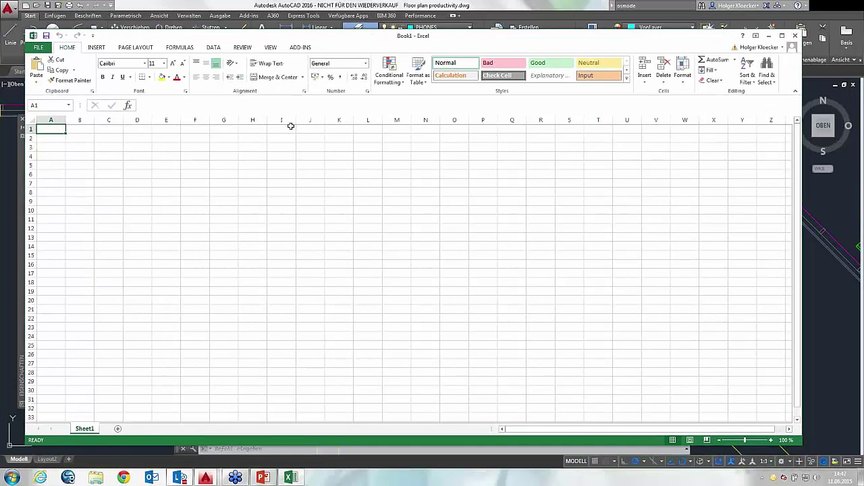
- Select the whole worksheet and AutoFit all columns to the pasted layer data
click(60, 185)
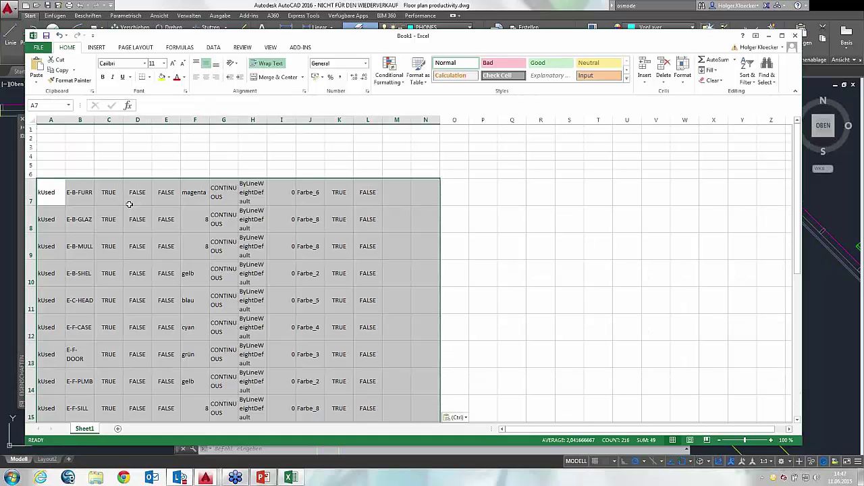
click(31, 120)
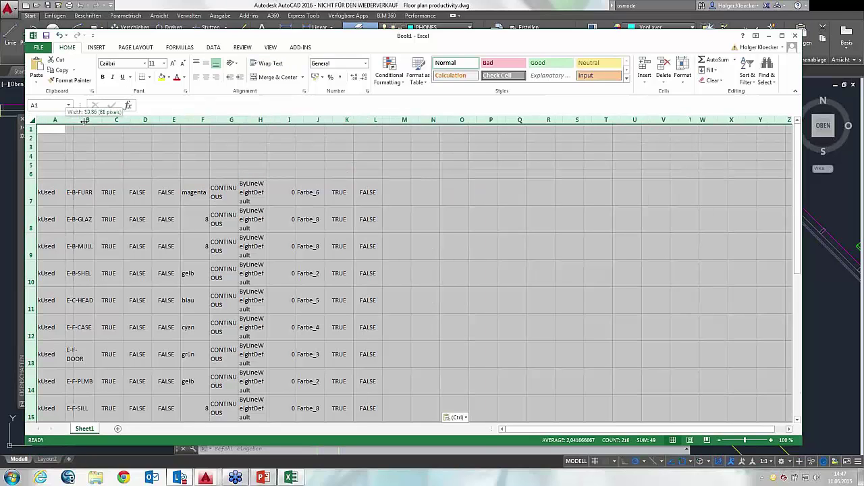
double_click(94, 120)
click(140, 177)
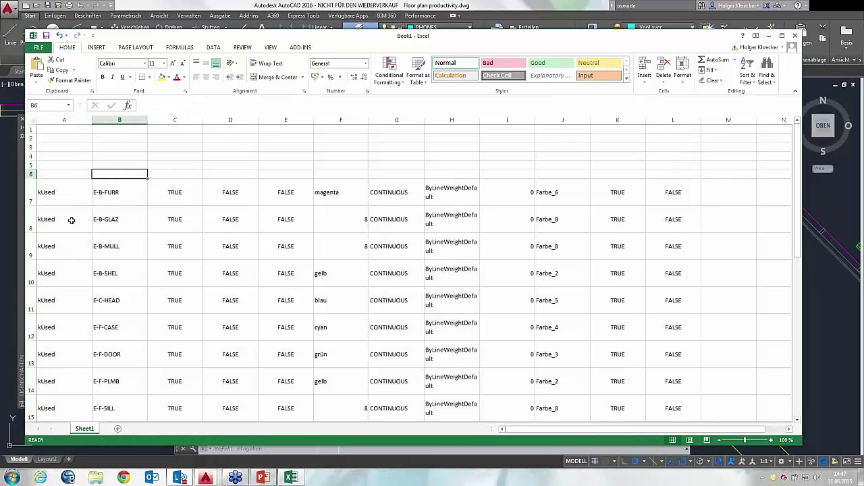
click(120, 200)
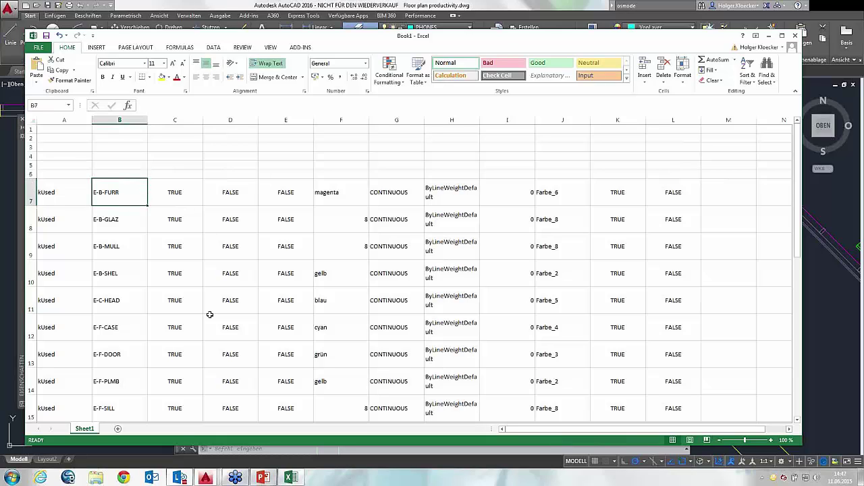
- Check cell G7 and switch back to AutoCAD's Layer Properties Manager
drag(437, 43, 403, 38)
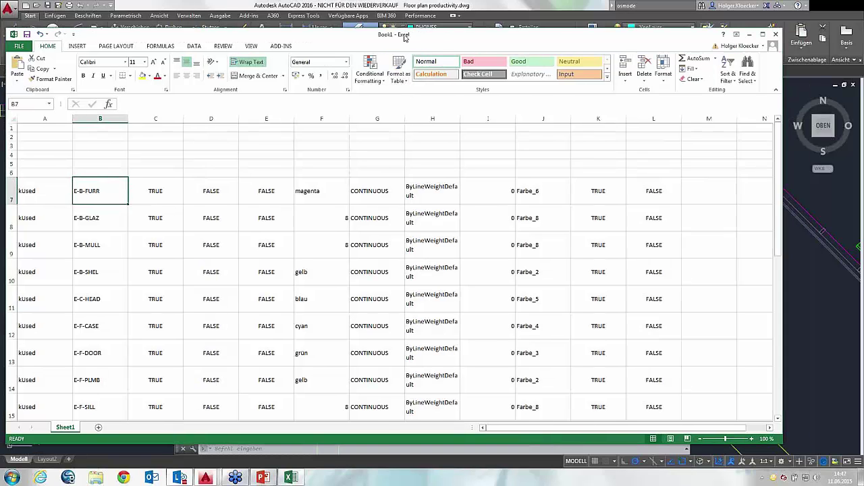
scroll(505, 252, down, 1)
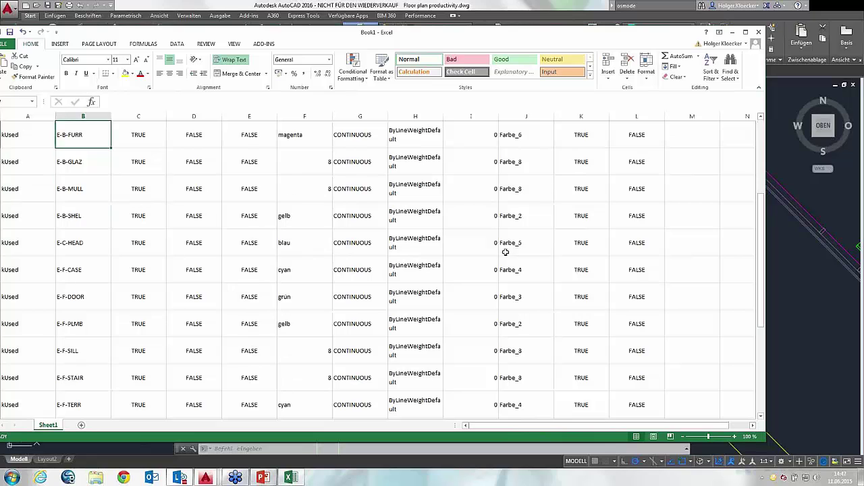
scroll(473, 230, up, 1)
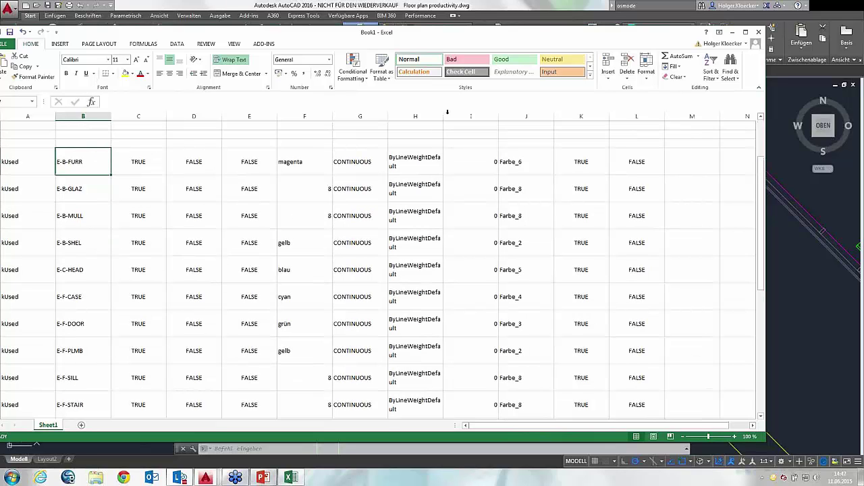
click(364, 167)
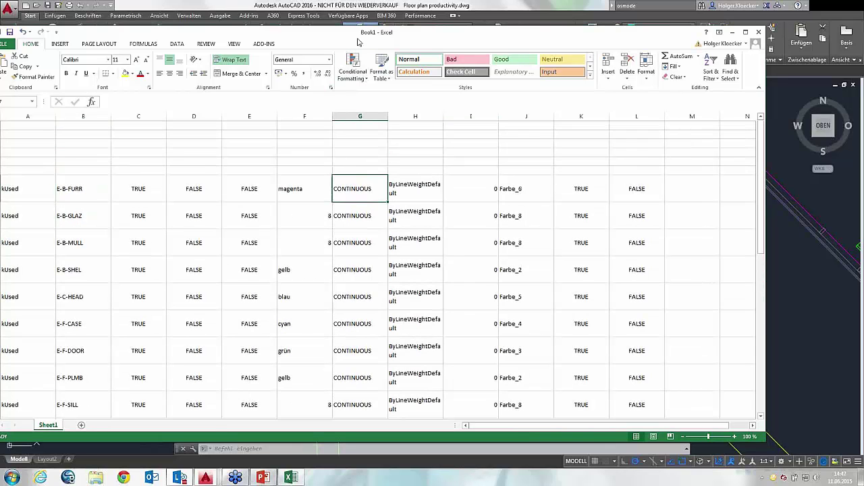
drag(370, 43, 378, 47)
key(alt+Tab)
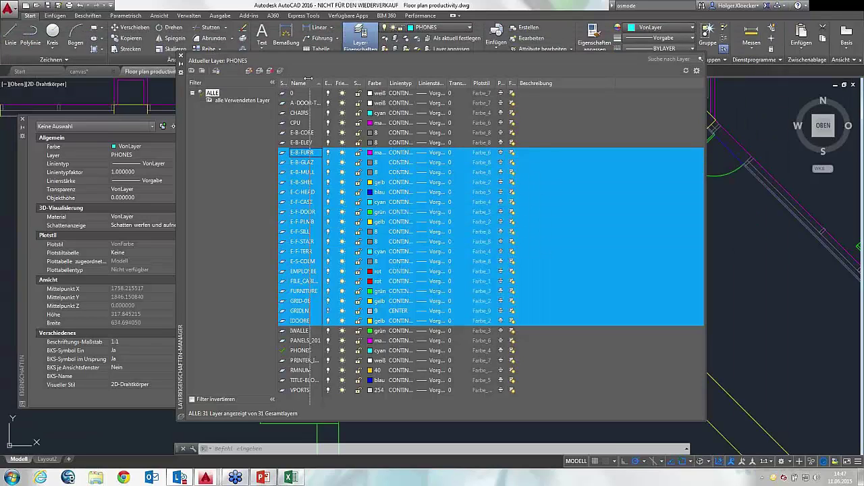
- Fit the Status column, select all 31 layers for copying, and return to Excel
double_click(287, 82)
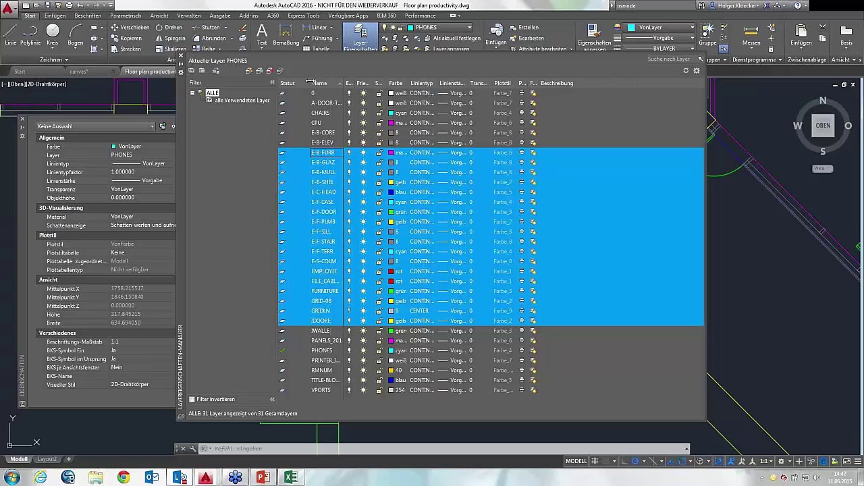
drag(309, 82, 294, 83)
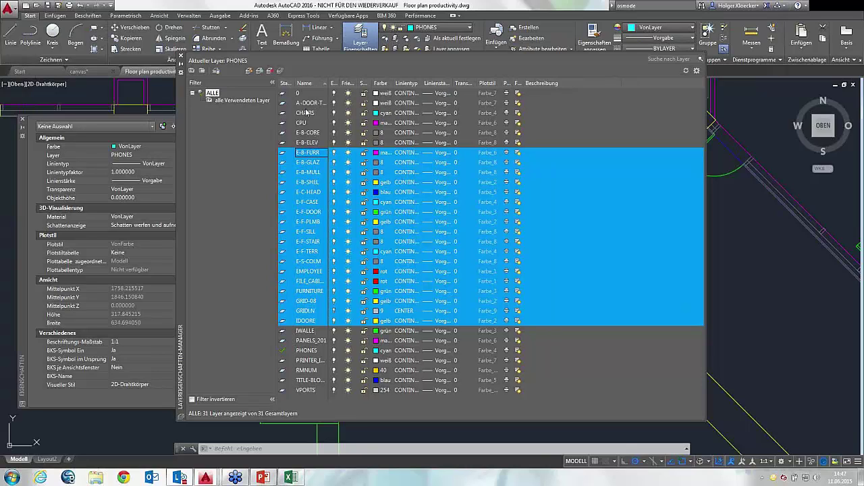
key(ctrl+a)
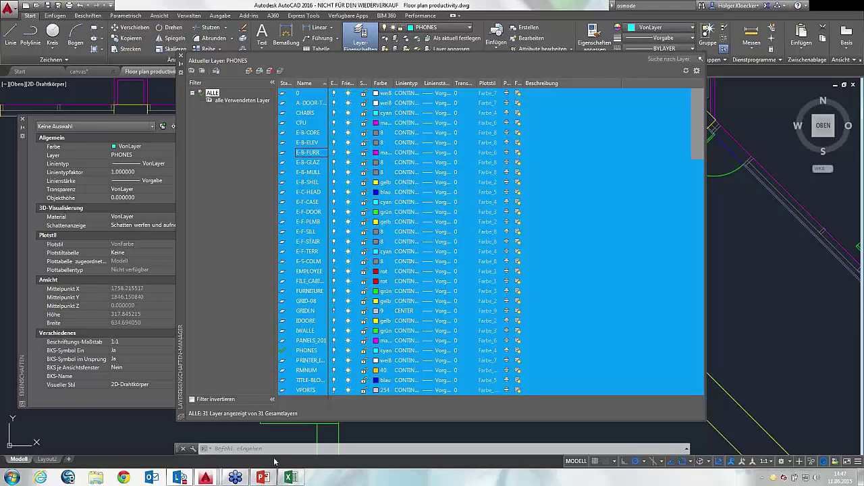
click(291, 477)
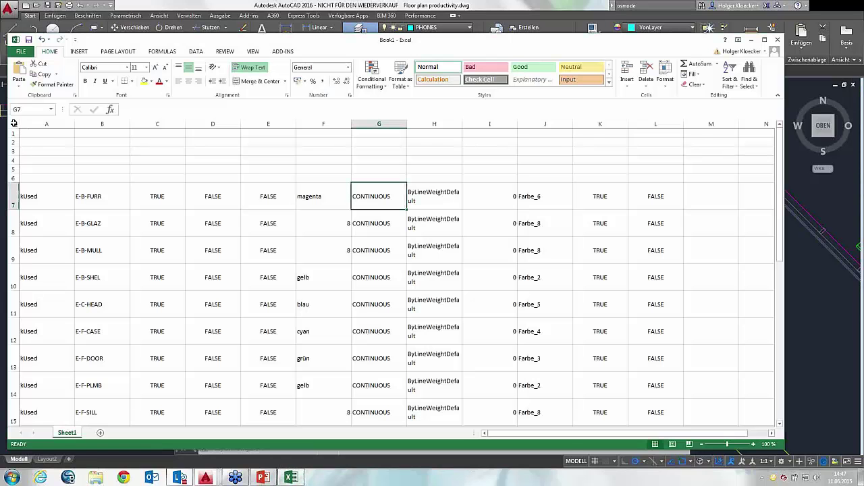
- Clear the worksheet's old rows and paste the layer table starting at cell B5
click(15, 125)
key(Delete)
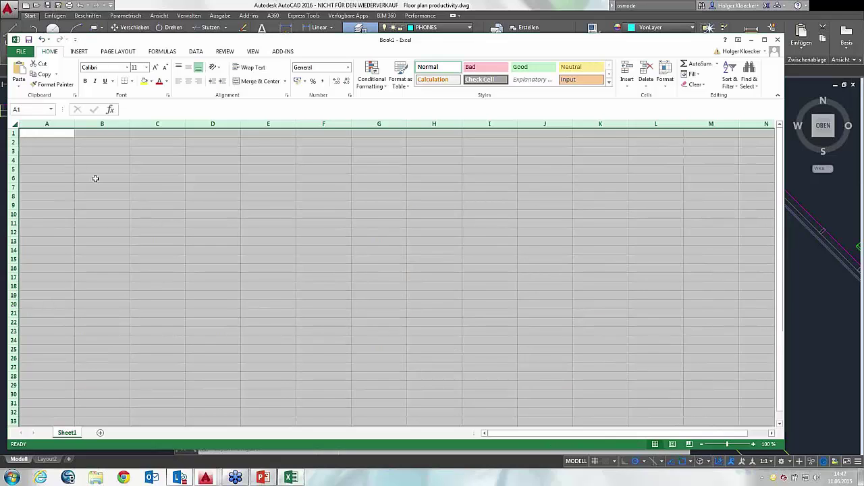
key(ctrl+v)
click(451, 261)
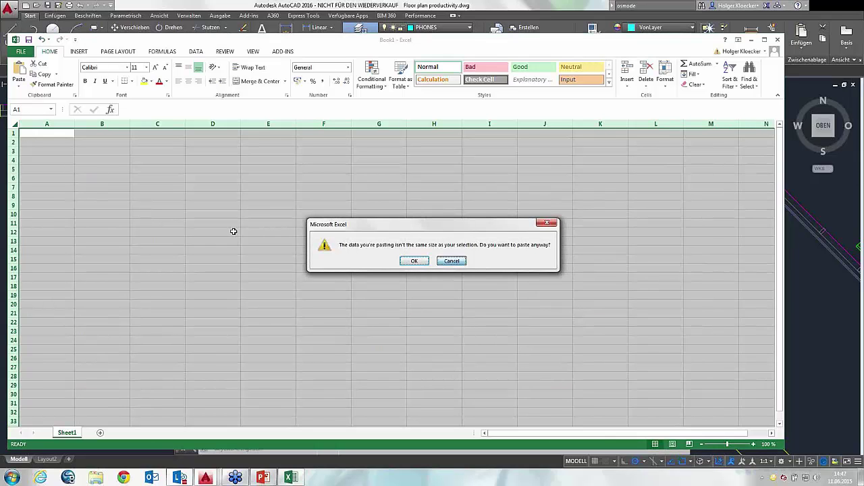
click(213, 232)
click(104, 171)
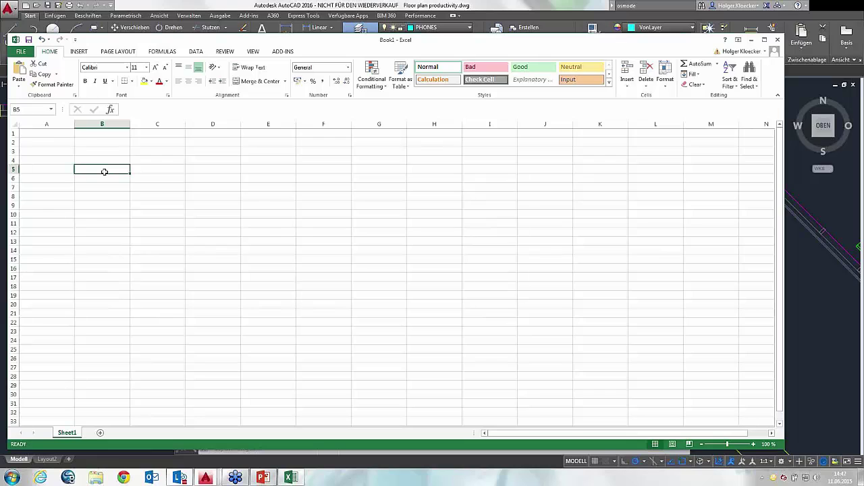
key(ctrl+v)
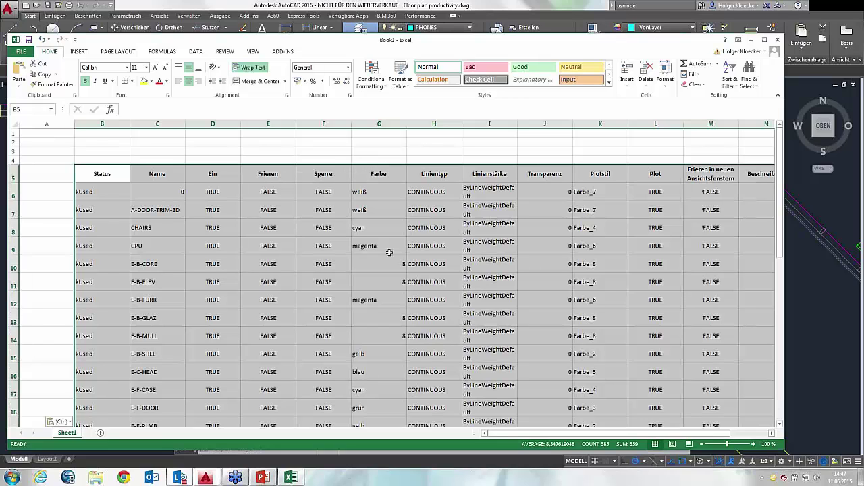
- Widen column B to fit the layer names, then minimize the Excel workbook
drag(131, 124, 139, 125)
click(216, 192)
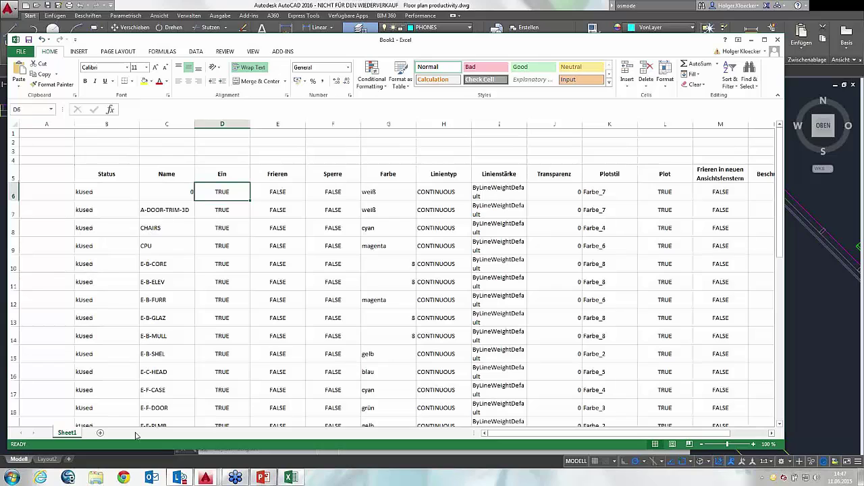
drag(458, 47, 397, 44)
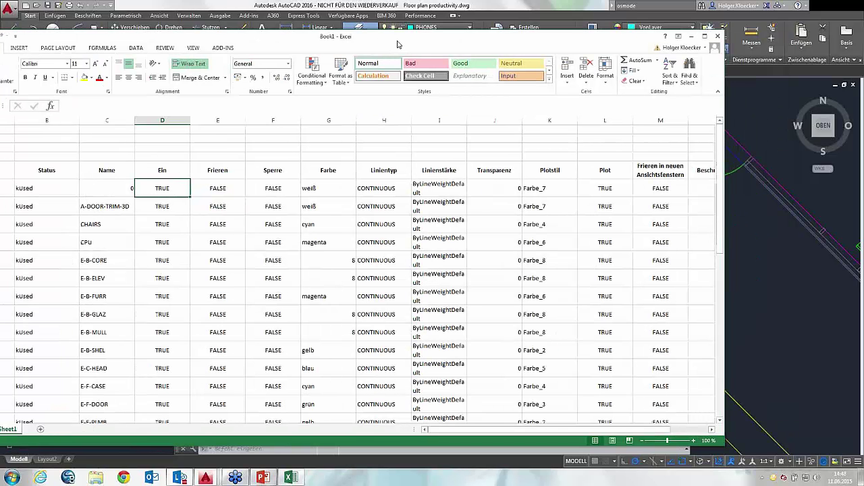
drag(397, 44, 358, 43)
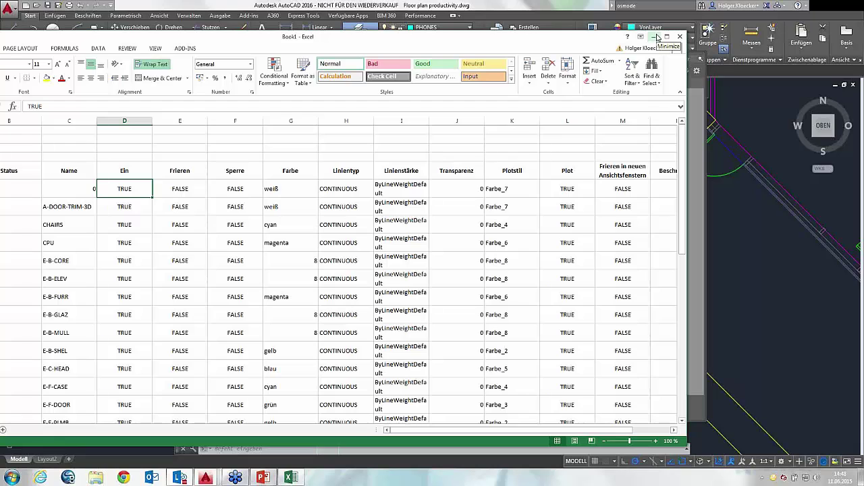
click(655, 37)
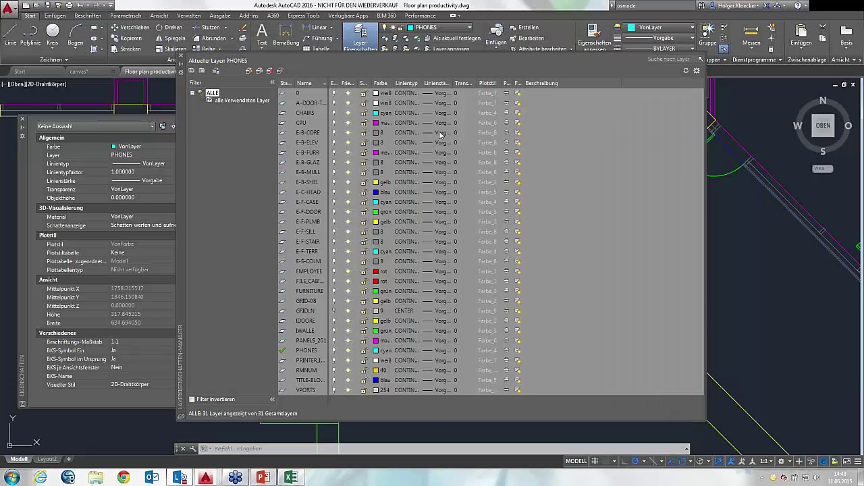
- Cancel the lineweight change for layer E-C-HEAD and close the Layer Properties palette
click(446, 193)
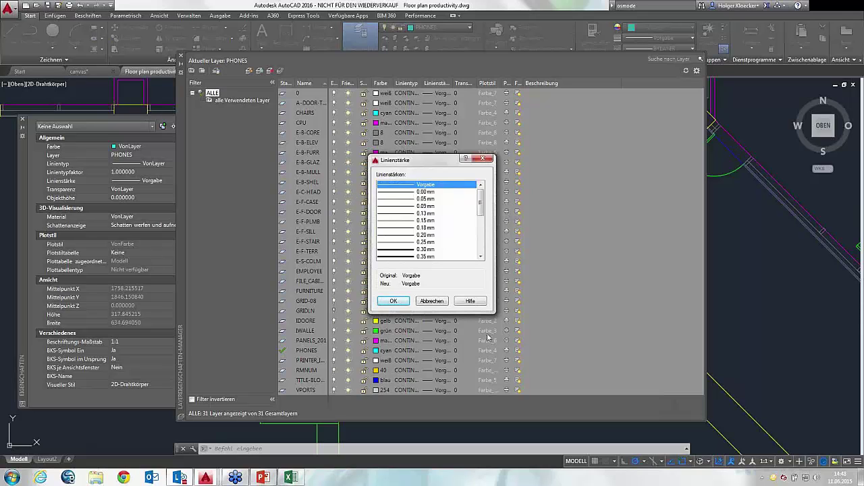
click(432, 300)
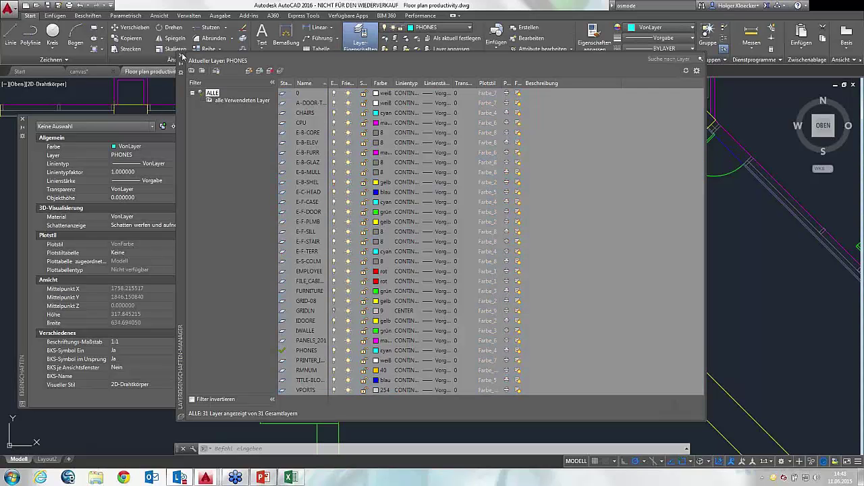
click(181, 56)
- Zoom out and pan the floor plan, then switch to the Layout2 layout
scroll(353, 227, down, 2)
scroll(358, 221, down, 2)
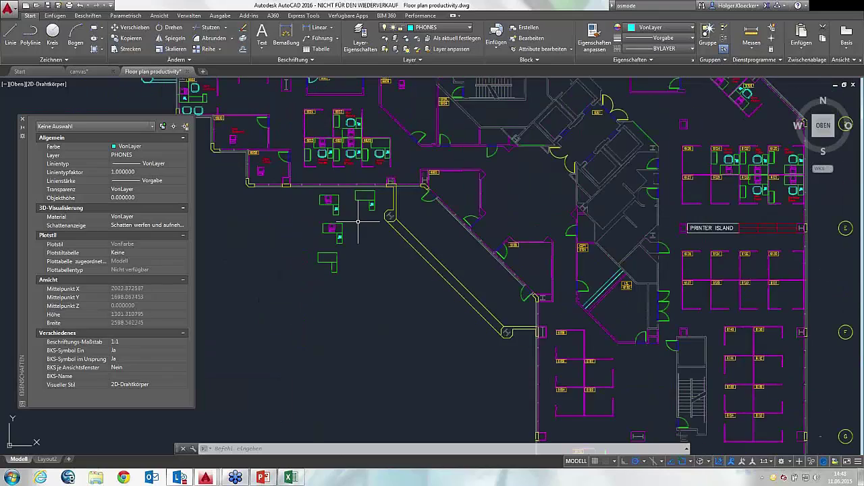
mouse_move(358, 222)
middle_down()
mouse_move(287, 180)
mouse_move(269, 157)
middle_up()
mouse_move(153, 71)
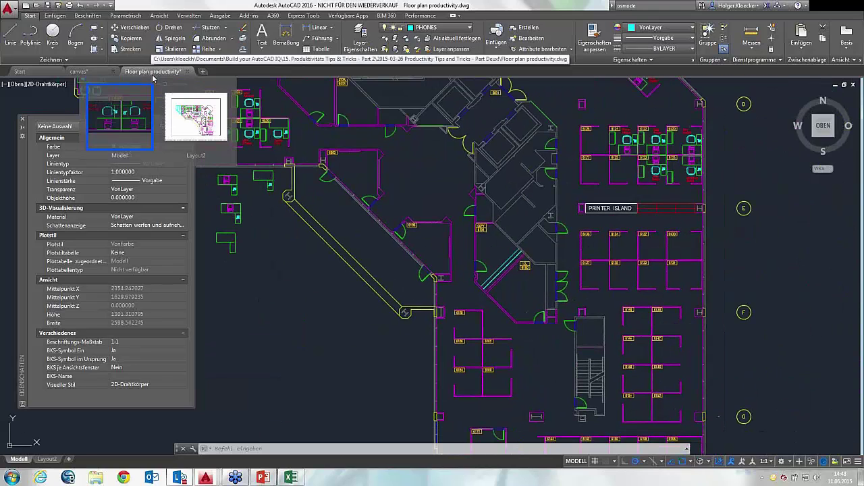
click(198, 116)
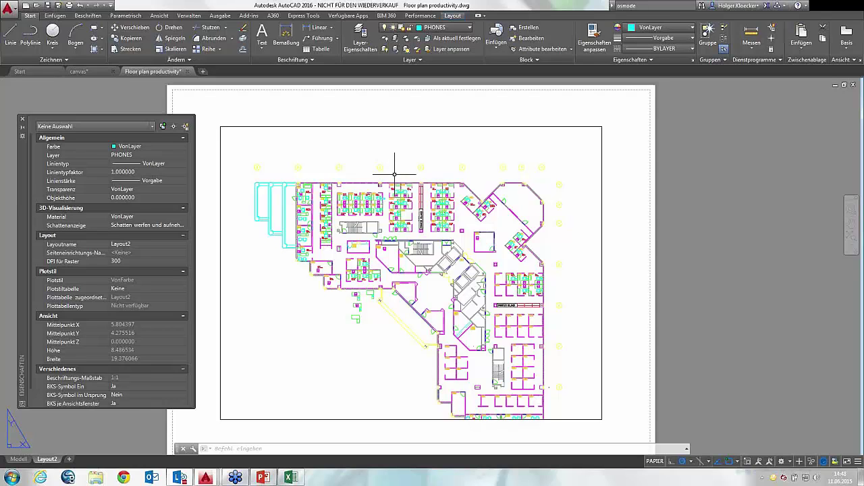
- Zoom the Layout2 viewport onto offices 6060–6069 (scale 0.016438), then return to paper space
click(403, 169)
double_click(404, 169)
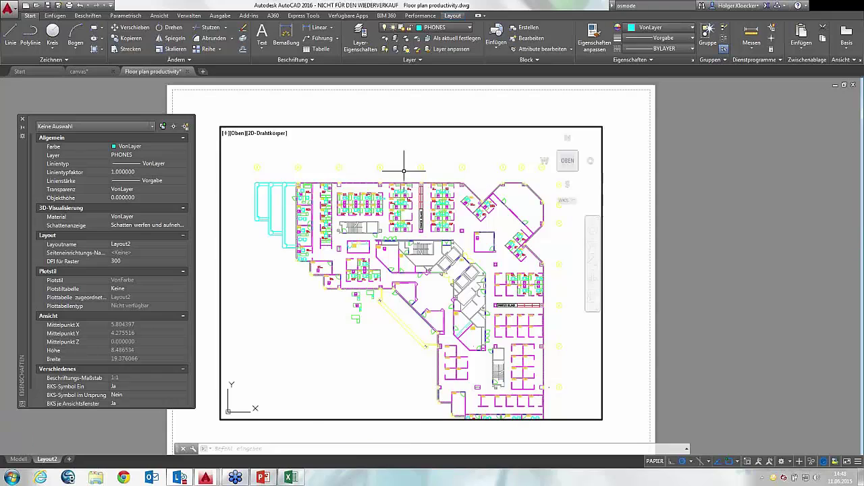
scroll(402, 186, up, 2)
scroll(400, 185, up, 2)
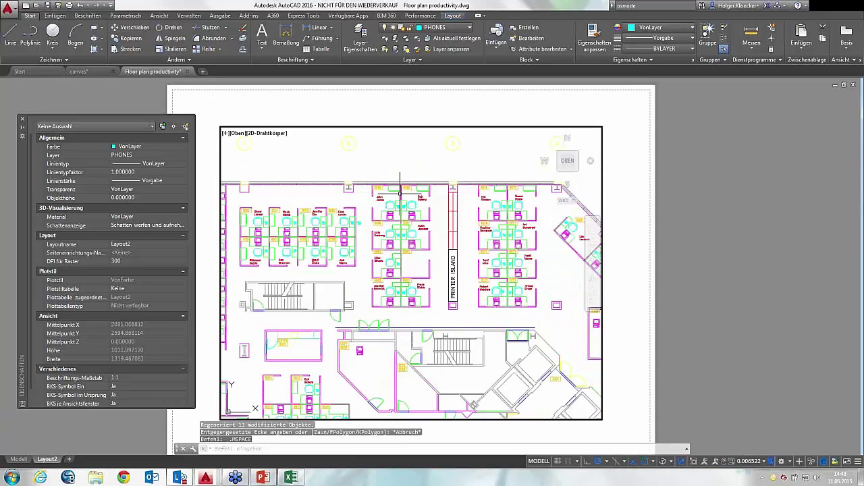
scroll(400, 192, up, 1)
scroll(395, 205, up, 2)
scroll(389, 224, up, 1)
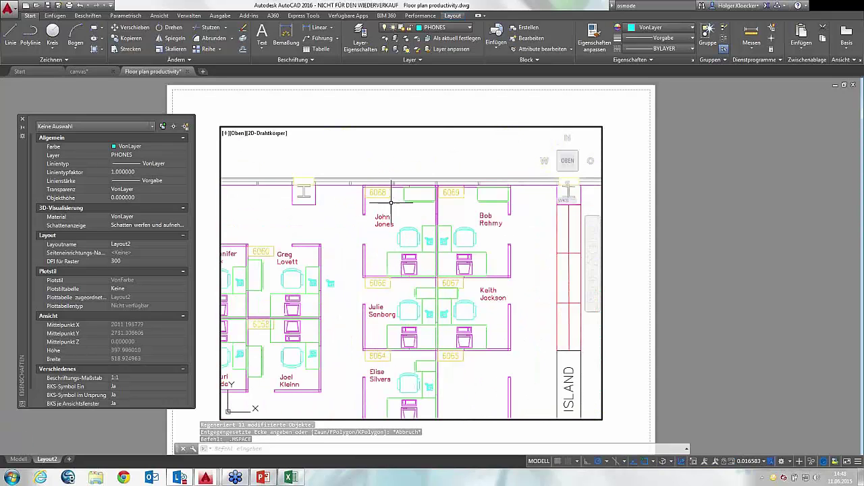
scroll(389, 215, up, 2)
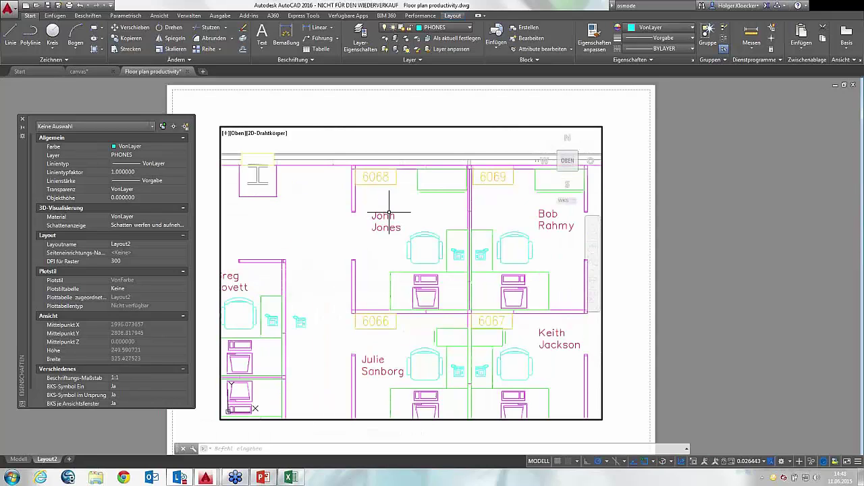
scroll(389, 212, down, 2)
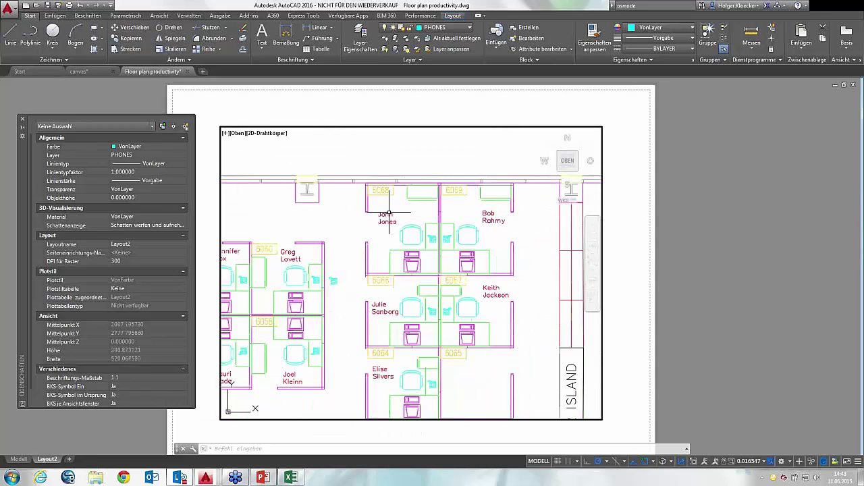
scroll(389, 213, down, 2)
scroll(389, 199, up, 2)
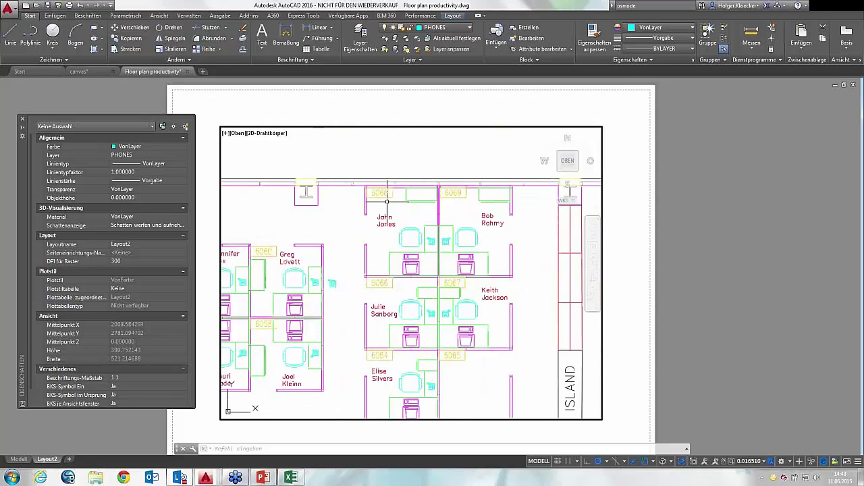
scroll(385, 196, up, 2)
scroll(384, 203, down, 4)
scroll(385, 202, up, 2)
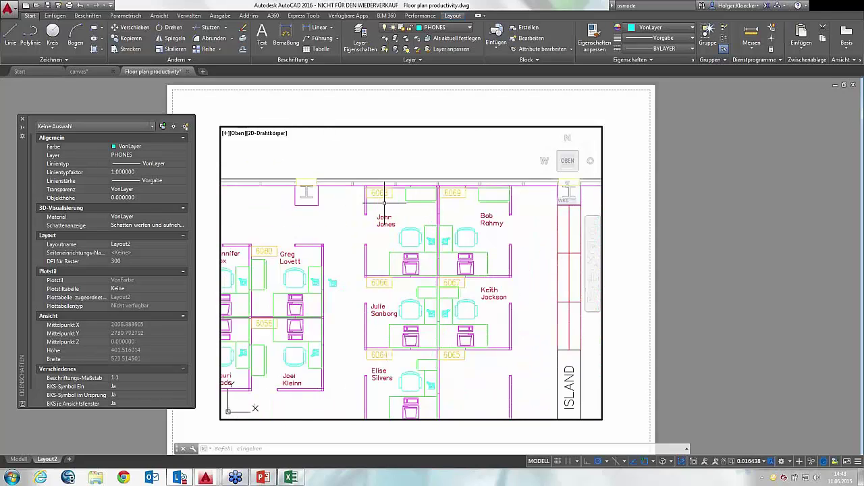
middle_drag(384, 203, 380, 195)
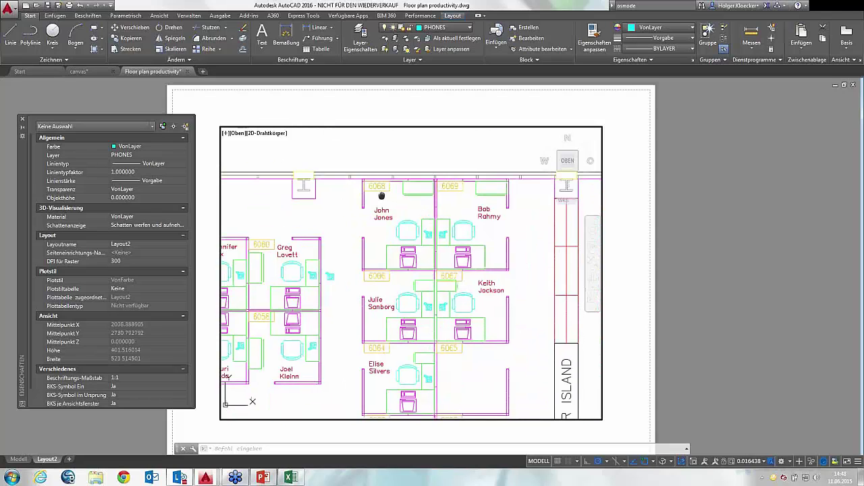
double_click(401, 118)
- Select the viewport frame and set Anzeige gesperrt (display locked) to Ja
click(407, 127)
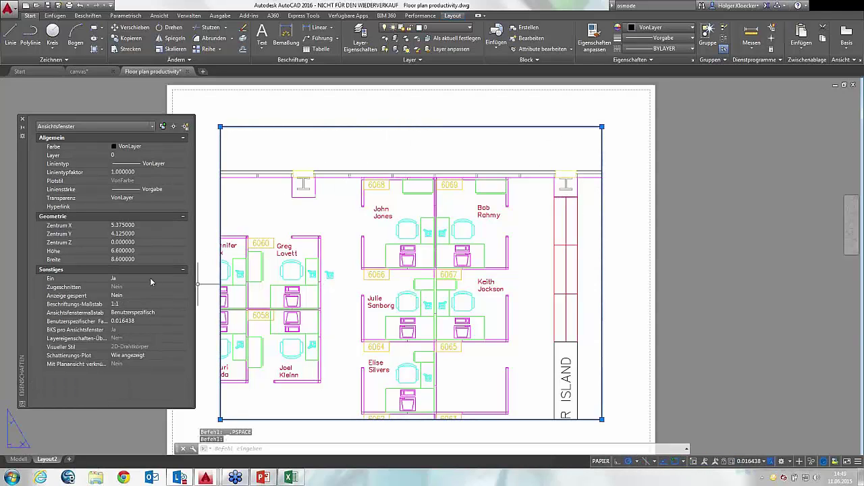
click(132, 299)
click(130, 297)
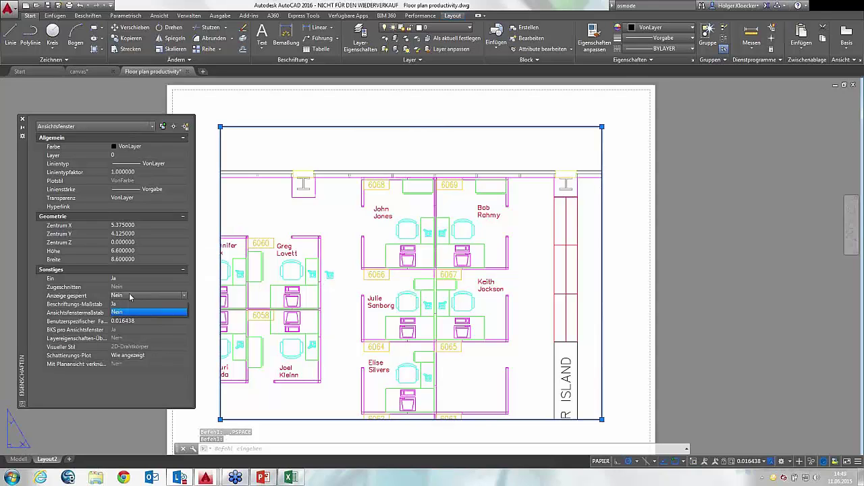
click(128, 304)
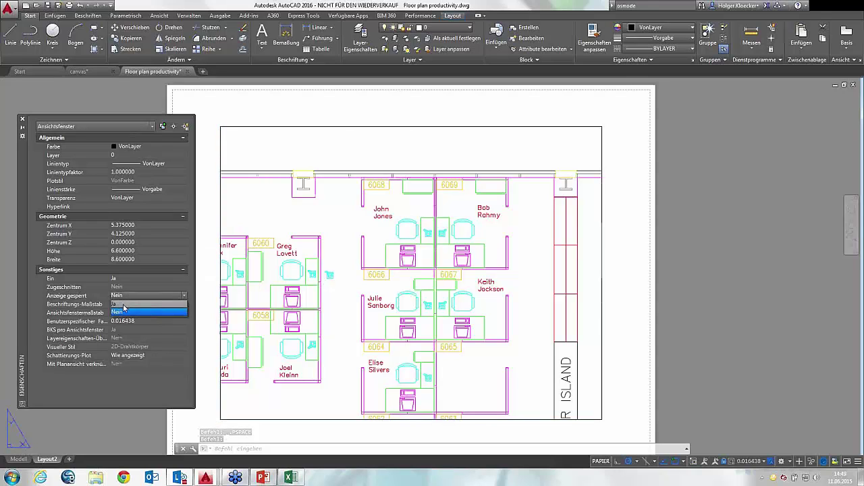
- Enter the viewport and scroll-zoom to confirm the locked scale stays fixed, then exit
double_click(328, 137)
scroll(347, 203, up, 4)
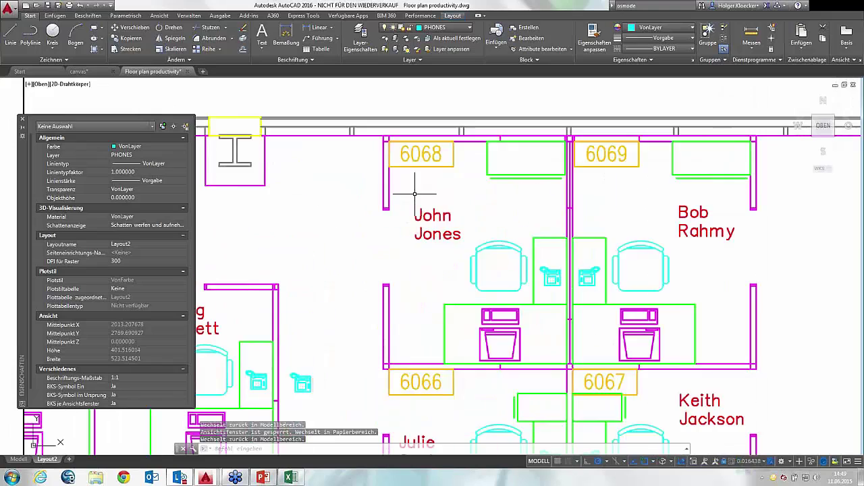
scroll(414, 194, down, 5)
scroll(415, 189, up, 2)
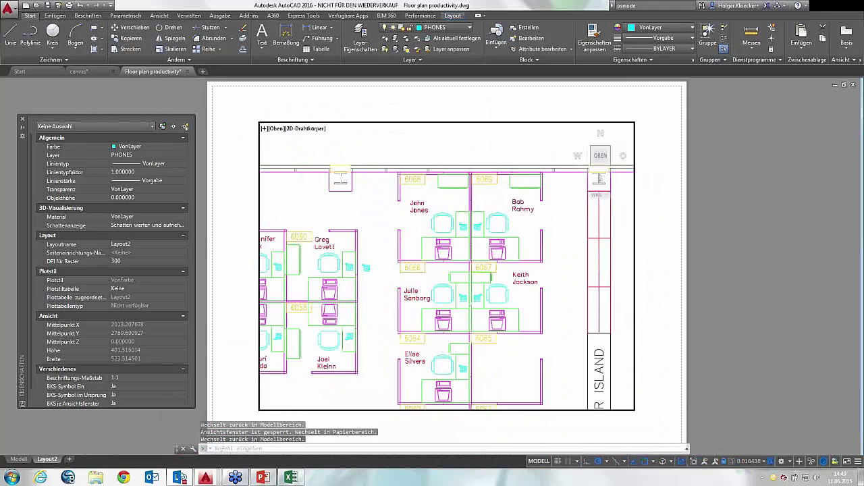
scroll(420, 192, up, 2)
scroll(419, 192, down, 2)
scroll(419, 192, up, 2)
scroll(420, 193, up, 2)
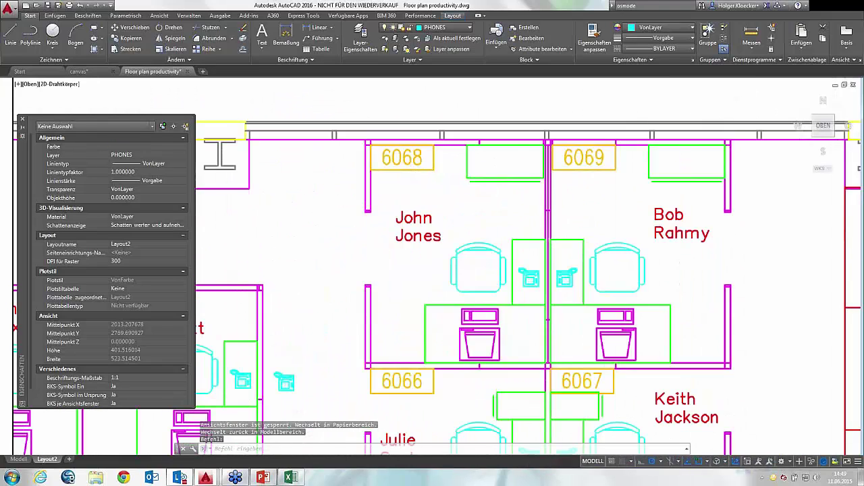
scroll(414, 194, up, 2)
scroll(415, 194, down, 4)
scroll(414, 194, down, 2)
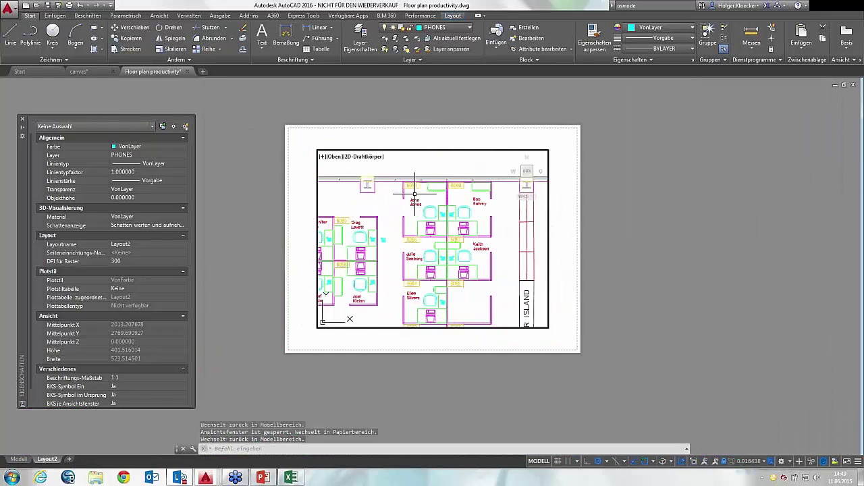
scroll(414, 194, up, 2)
scroll(414, 194, up, 2)
scroll(414, 194, down, 2)
scroll(414, 194, up, 2)
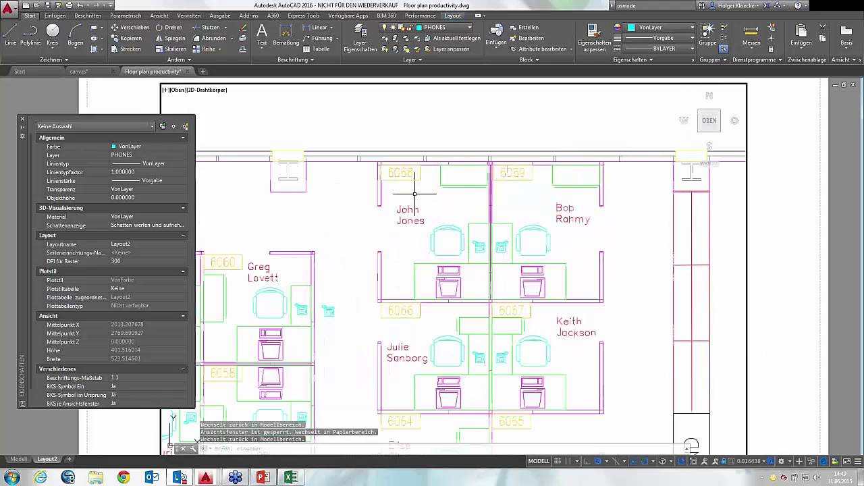
scroll(414, 194, down, 2)
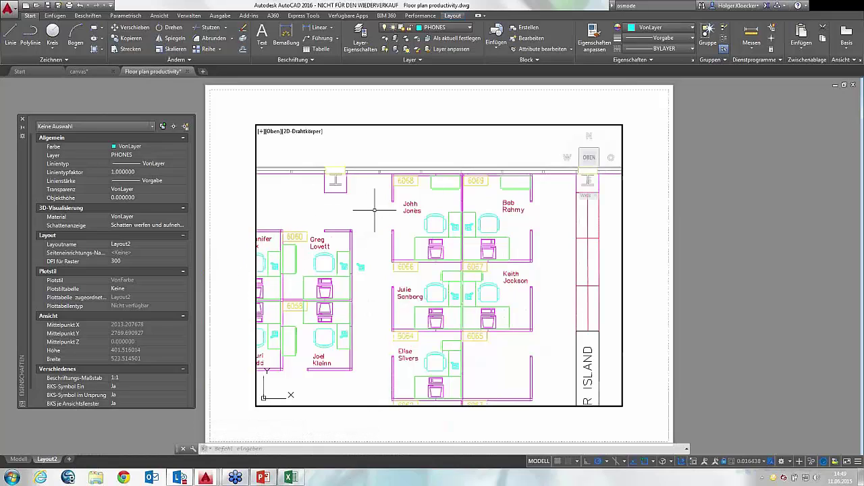
key(Escape)
double_click(384, 108)
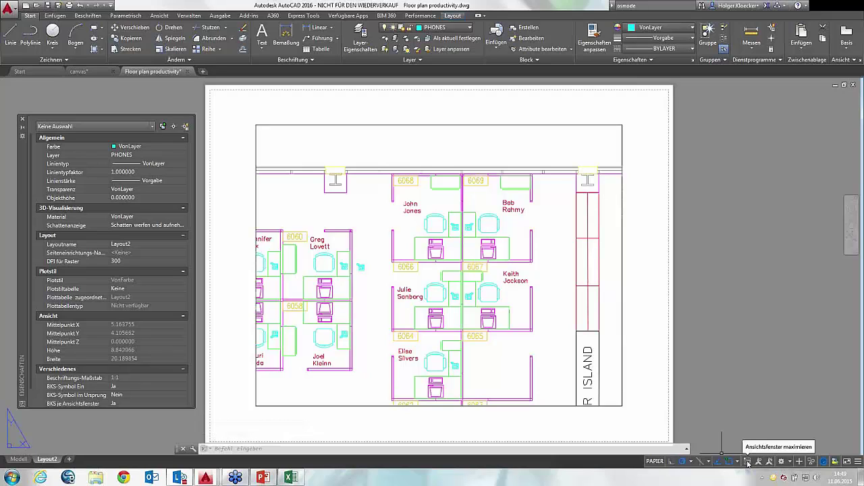
- Reselect the viewport frame and re-enter it once more to verify the lock holds
click(622, 324)
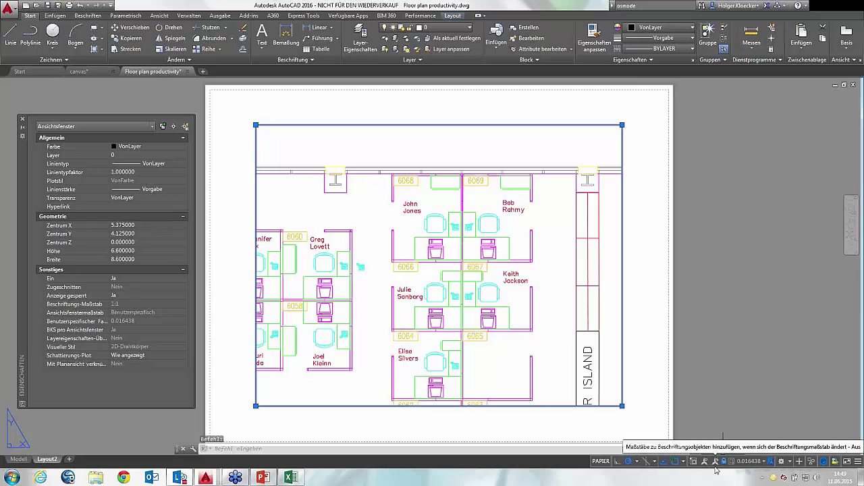
scroll(323, 125, up, 1)
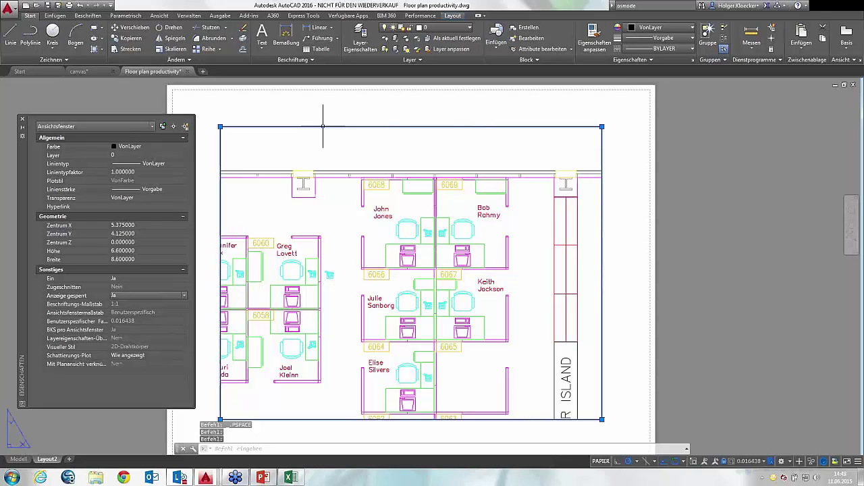
double_click(415, 193)
scroll(415, 194, down, 1)
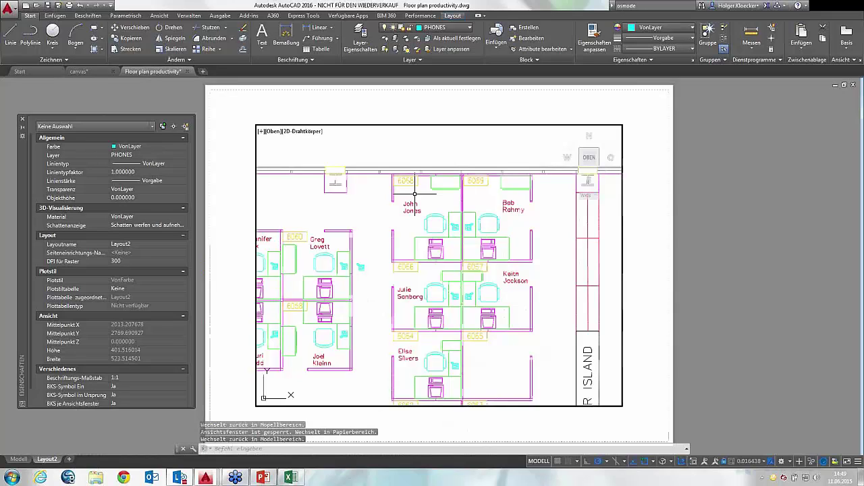
double_click(343, 135)
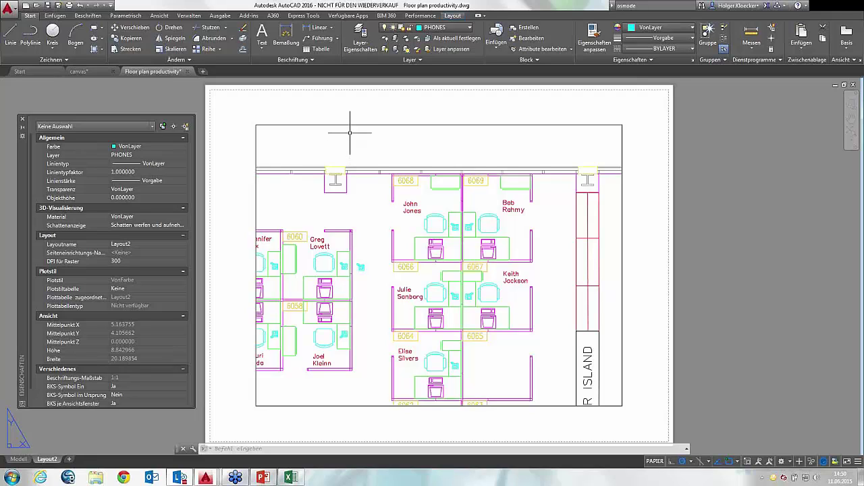
- Make the command line taller, then start and cancel the KO, K and AR commands
scroll(368, 231, down, 2)
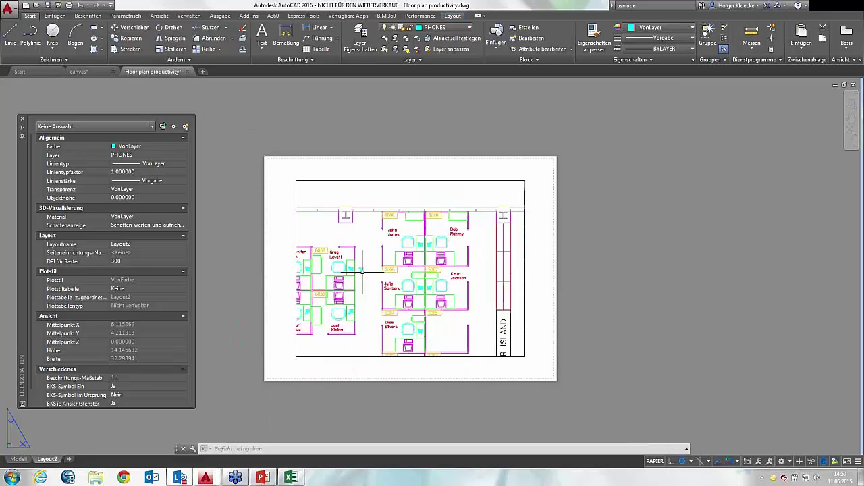
drag(304, 445, 322, 401)
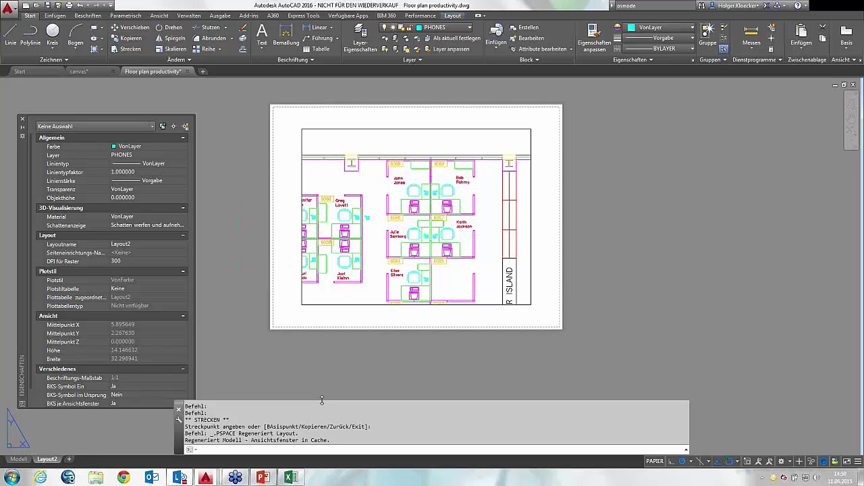
text(KO)
key(Return)
key(Escape)
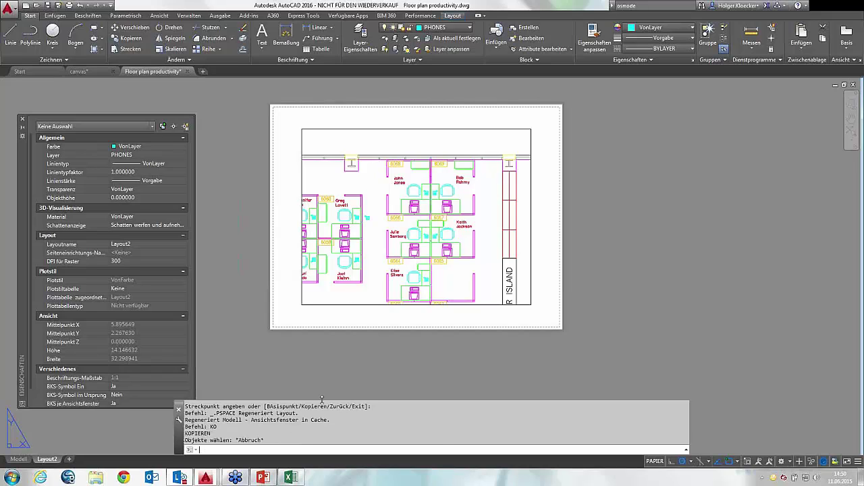
text(K)
key(Return)
key(Escape)
text(AR)
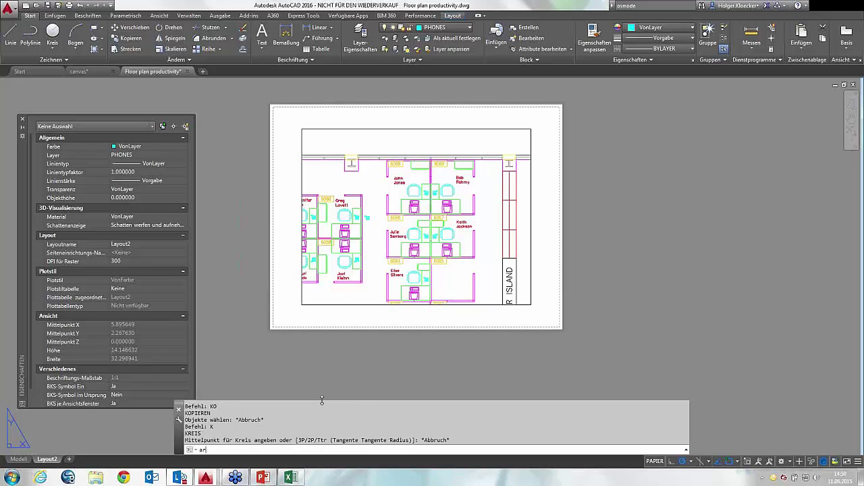
key(Return)
key(Escape)
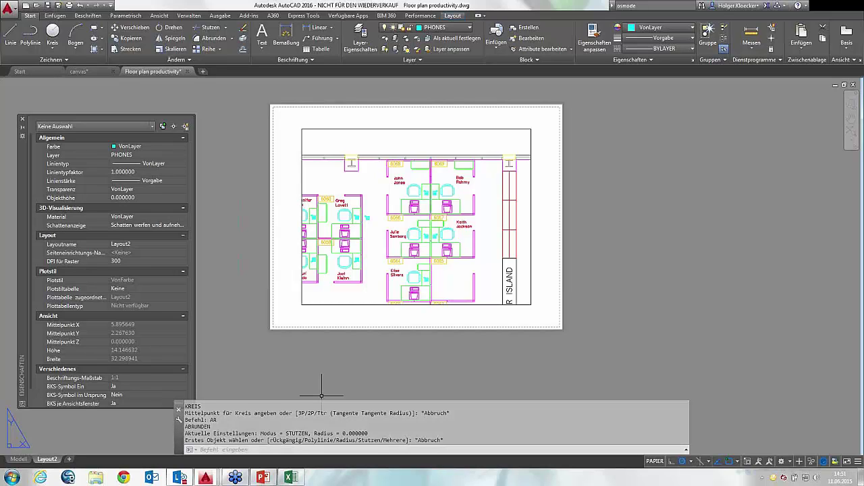
- Cancel a stray selection window, then try kp, a repeat, and AR, cancelling each
click(321, 396)
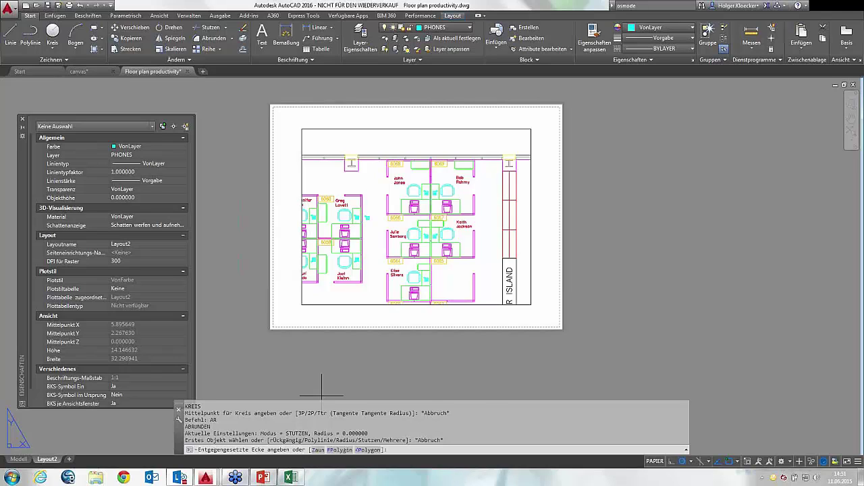
key(Escape)
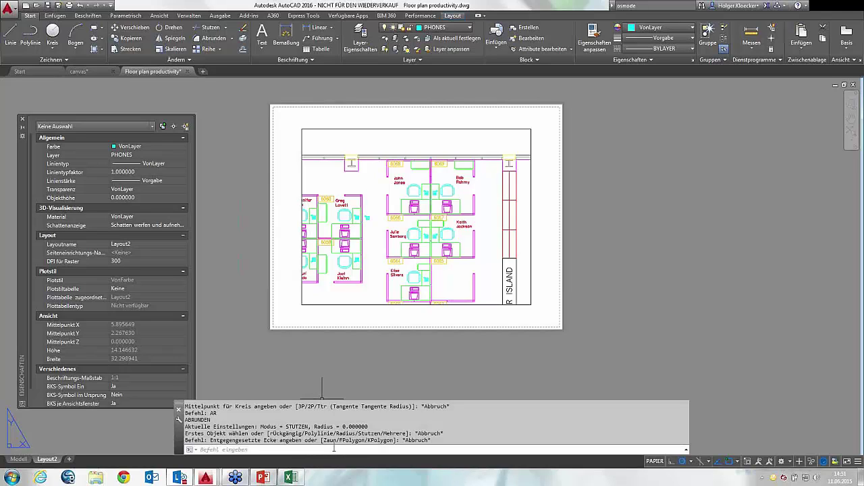
click(334, 449)
text(kp)
key(Return)
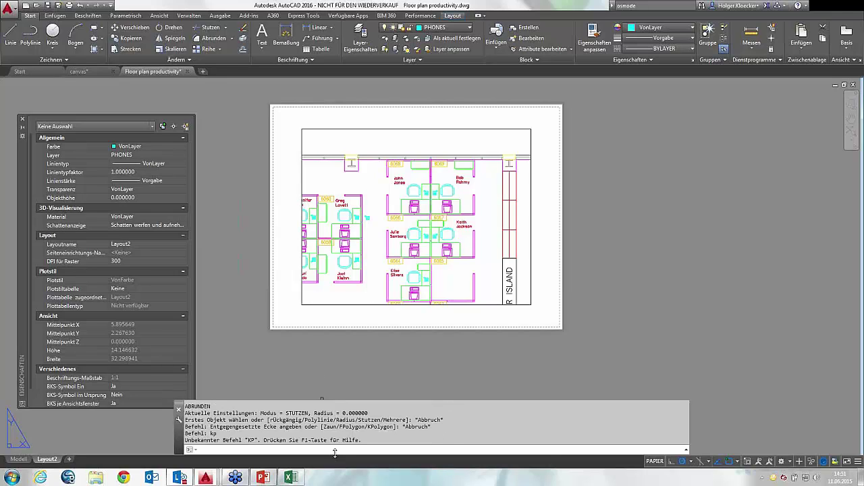
key(Return)
key(Escape)
text(ar)
key(Return)
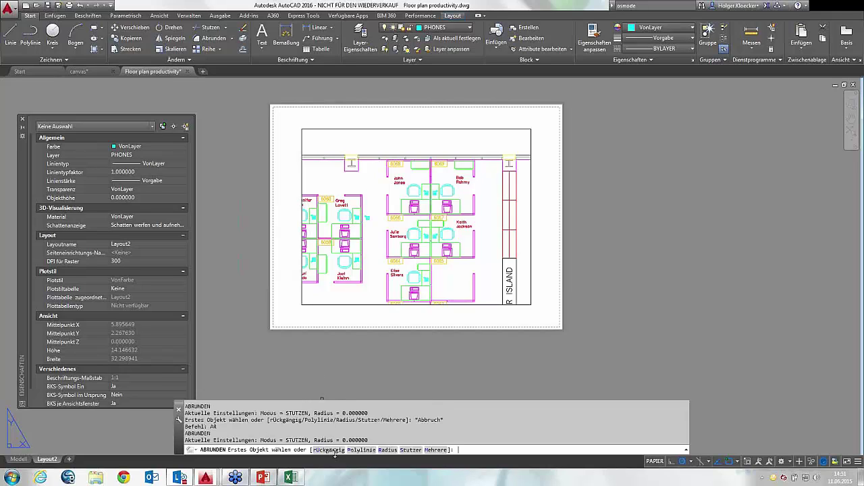
key(Escape)
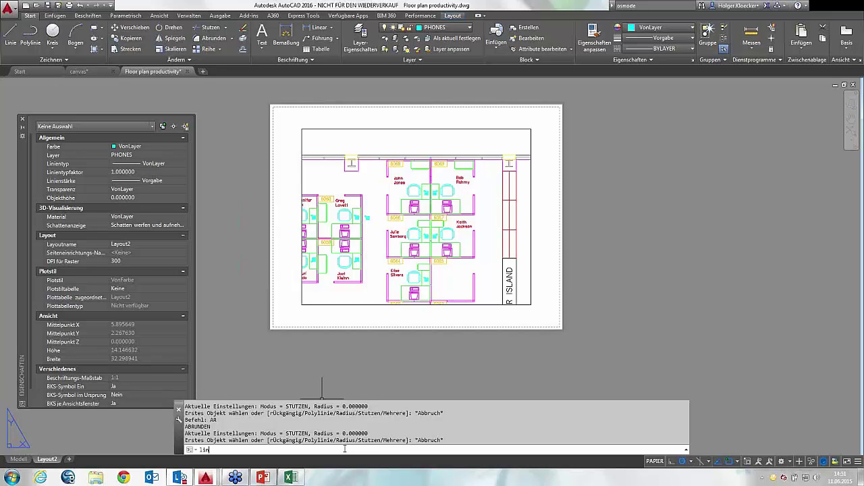
- Browse the autocomplete suggestions and type 'line' without running it, then open the command-line Customize menu
key(Down)
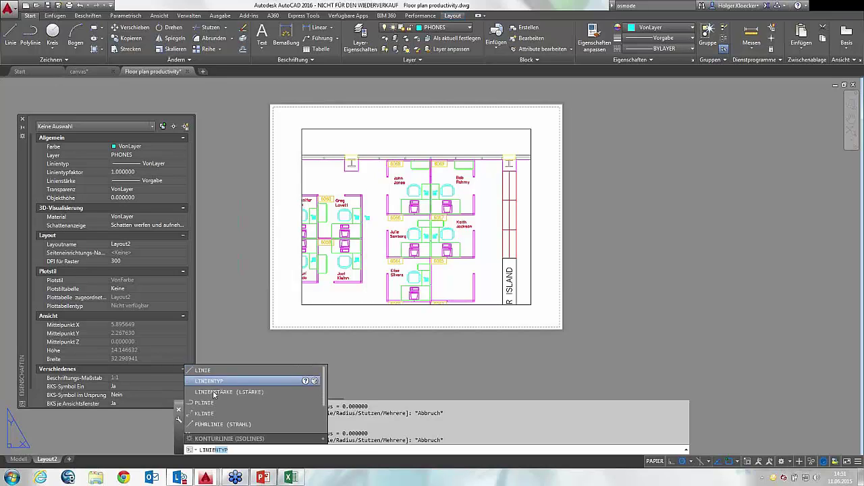
key(Down)
key(Down)
key(Down)
key(Down)
key(Down)
key(Down)
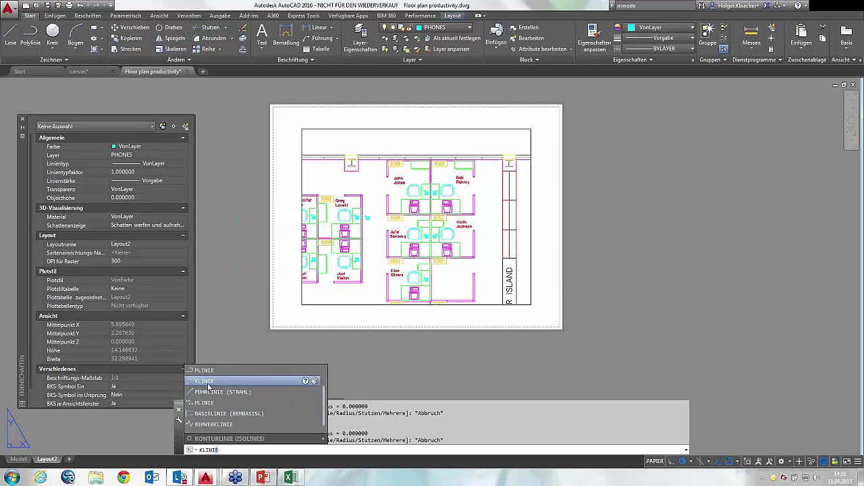
scroll(210, 399, down, 1)
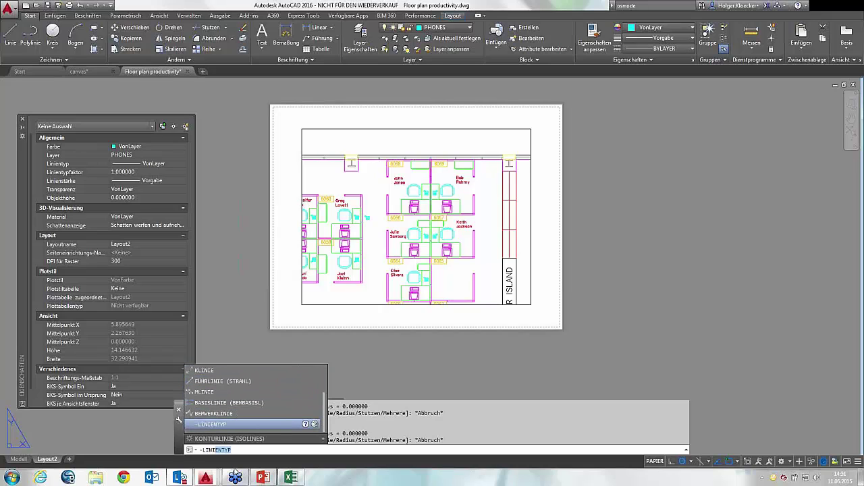
scroll(218, 419, down, 1)
key(Escape)
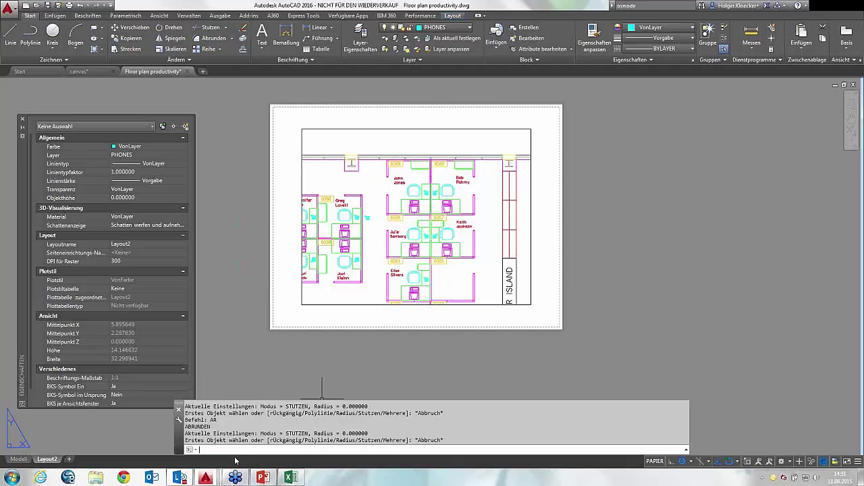
text(line)
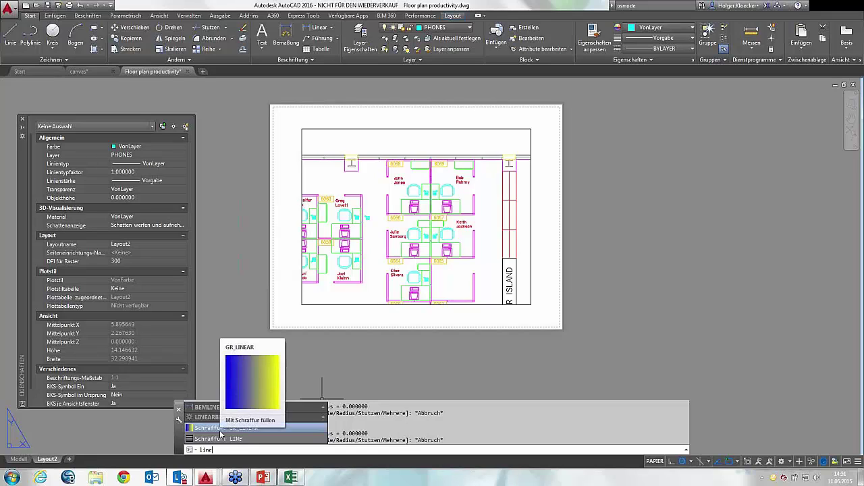
key(Escape)
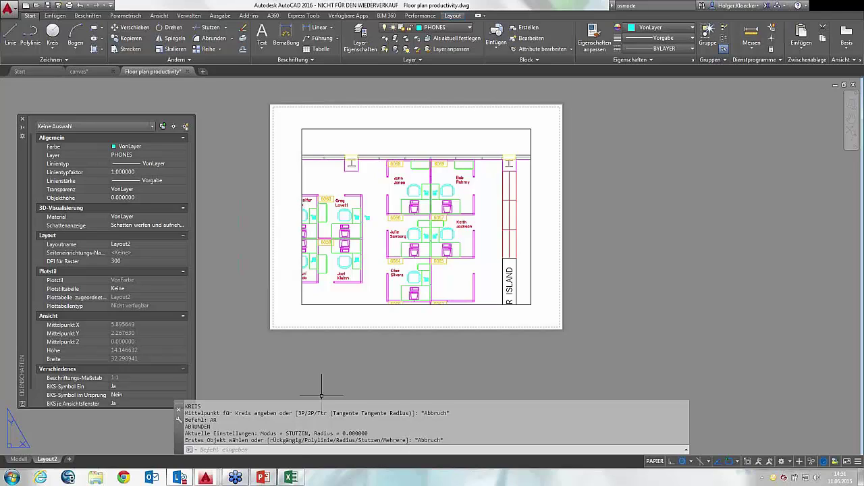
key(Escape)
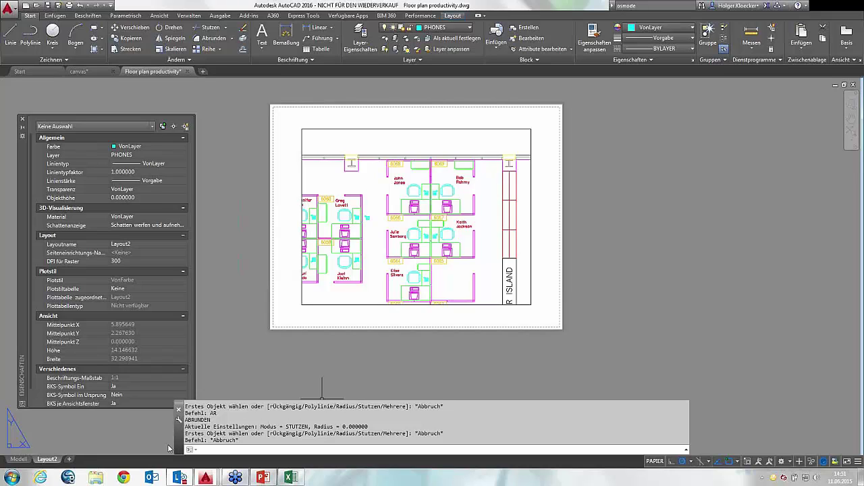
click(179, 420)
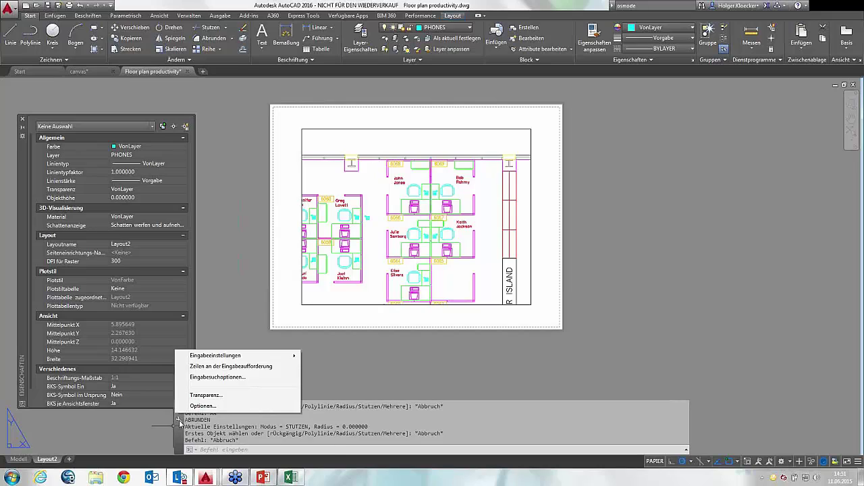
- Keep the input search delay at 300, move the command line up-left, and switch to Model
click(335, 451)
click(179, 420)
mouse_move(216, 356)
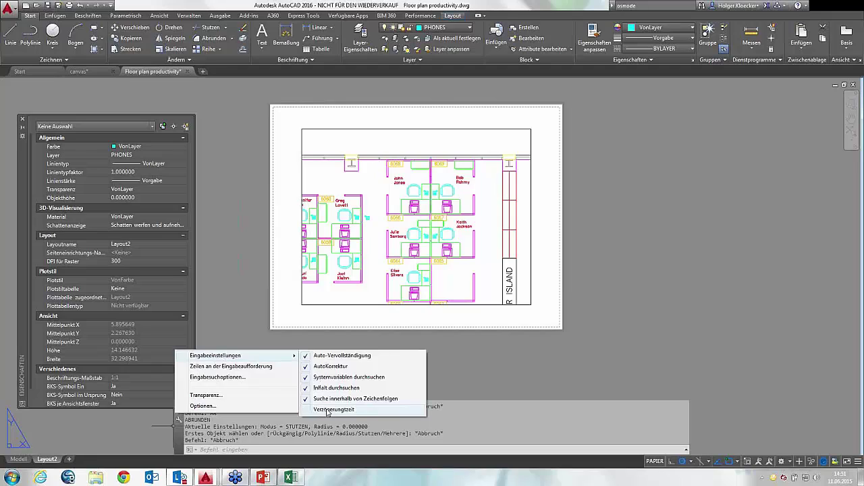
click(327, 410)
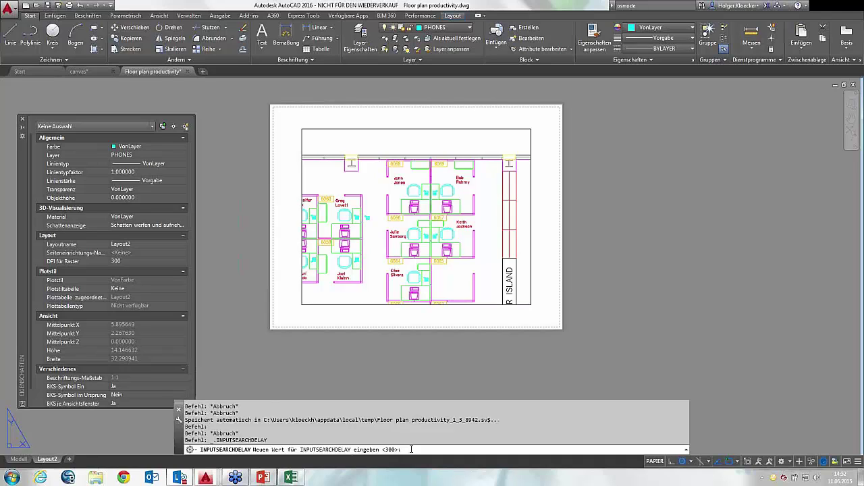
key(Escape)
key(Escape)
key(Escape)
key(Escape)
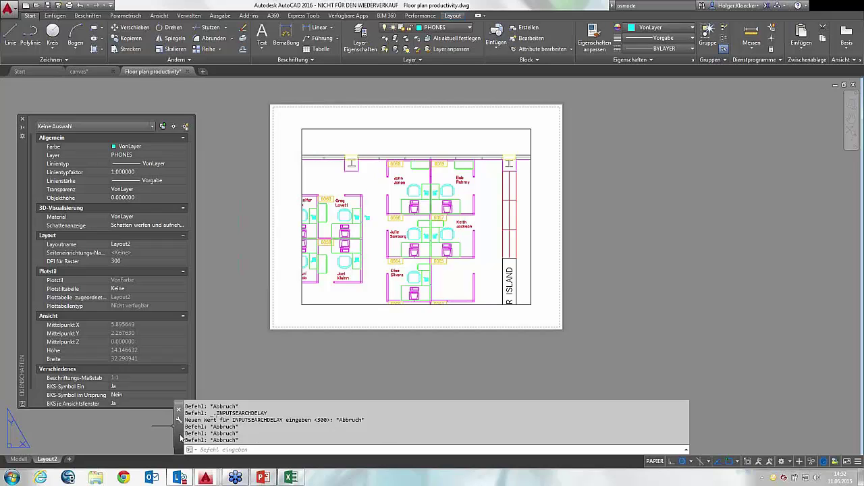
drag(181, 438, 173, 423)
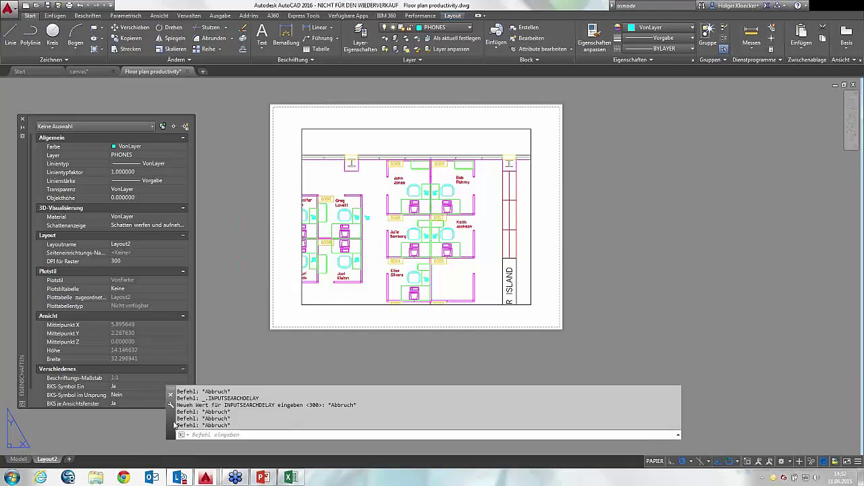
click(15, 461)
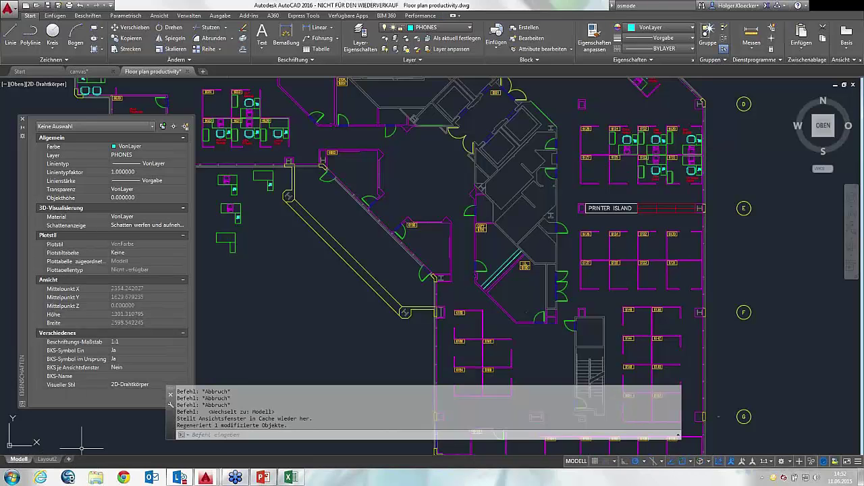
- In Options > Display > Colors, set command-line history background to Blue and text to Yellow
right_click(363, 390)
click(389, 379)
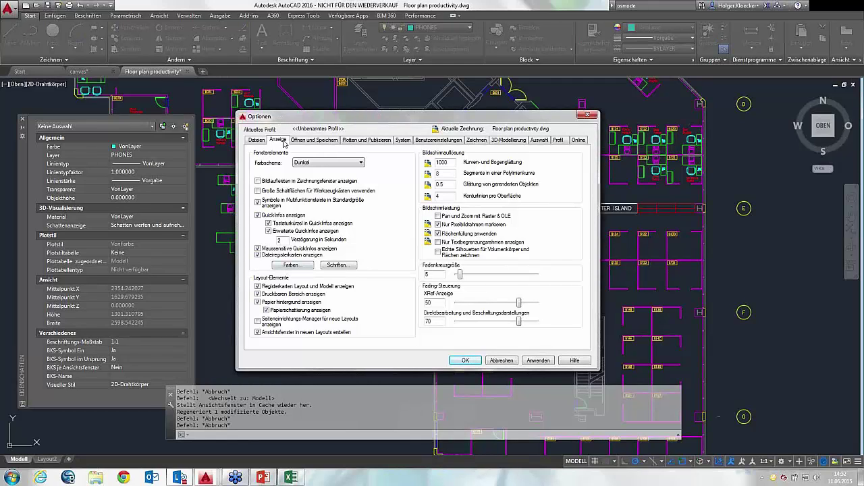
click(292, 265)
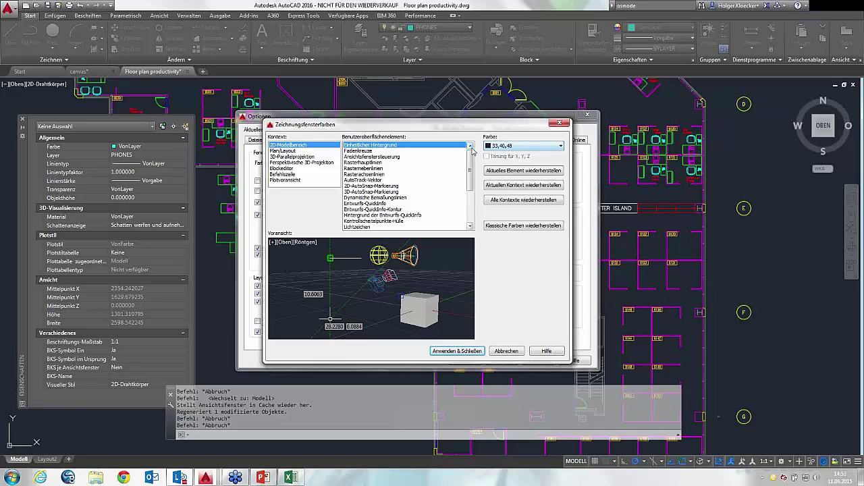
drag(472, 166, 474, 211)
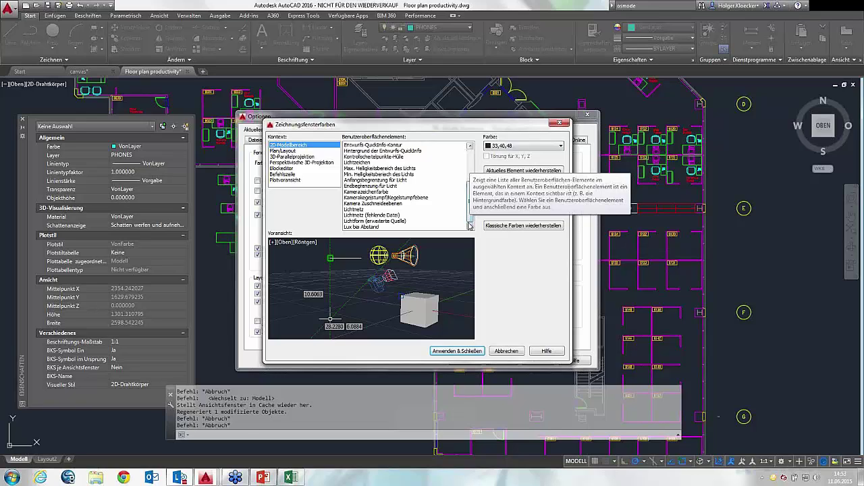
drag(470, 214, 472, 198)
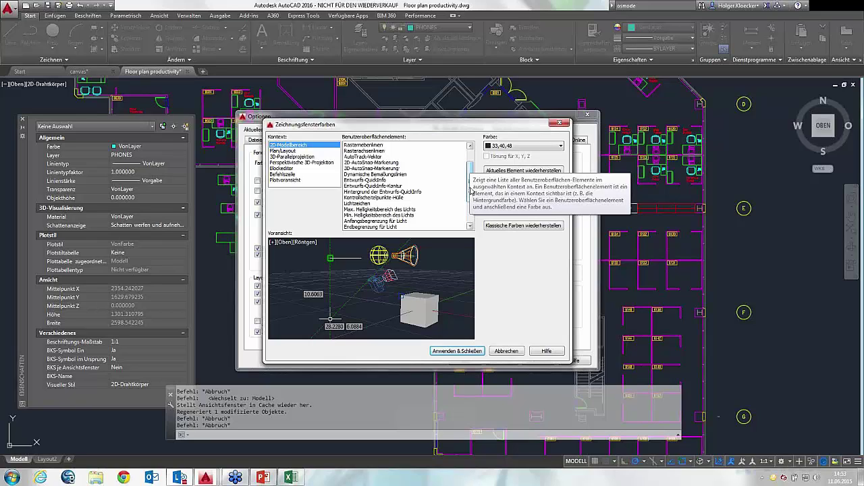
drag(472, 192, 473, 185)
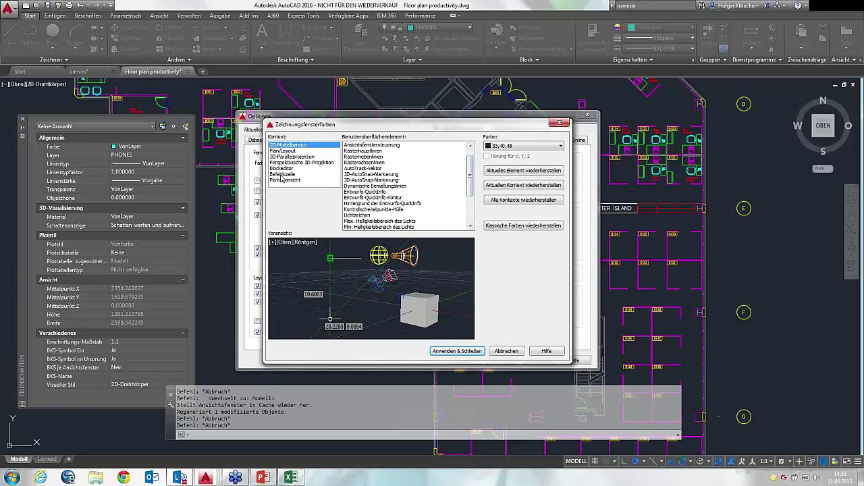
click(284, 174)
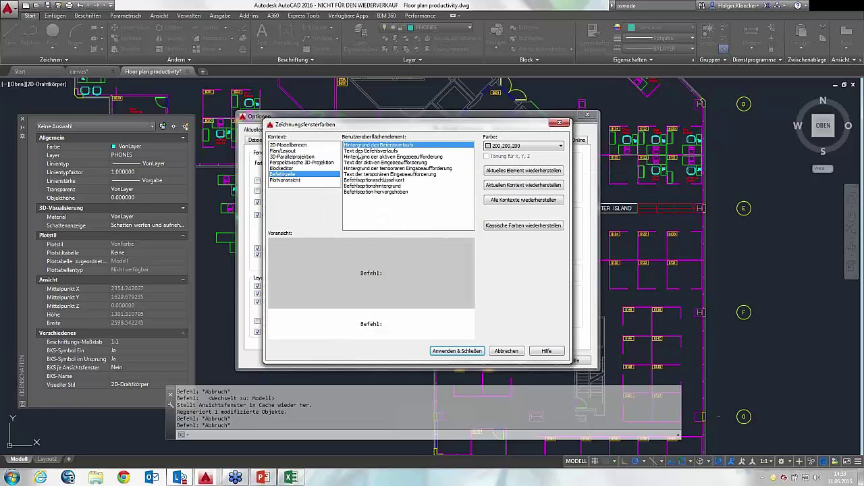
click(297, 145)
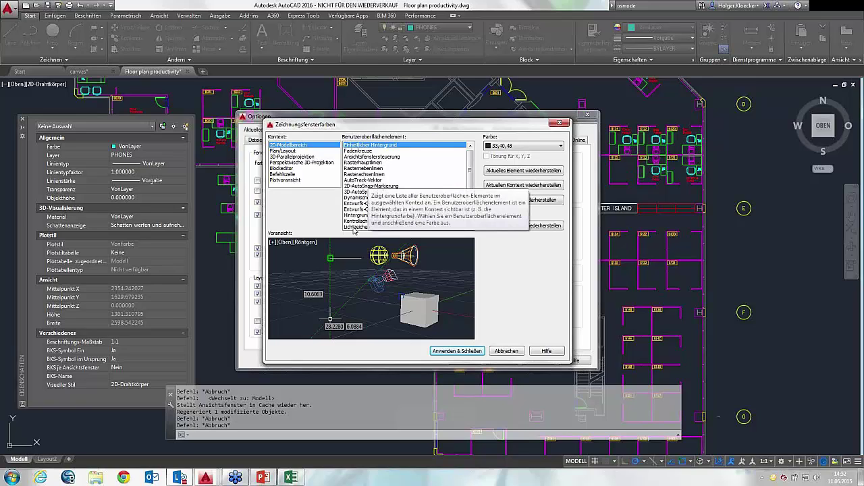
click(523, 145)
click(503, 165)
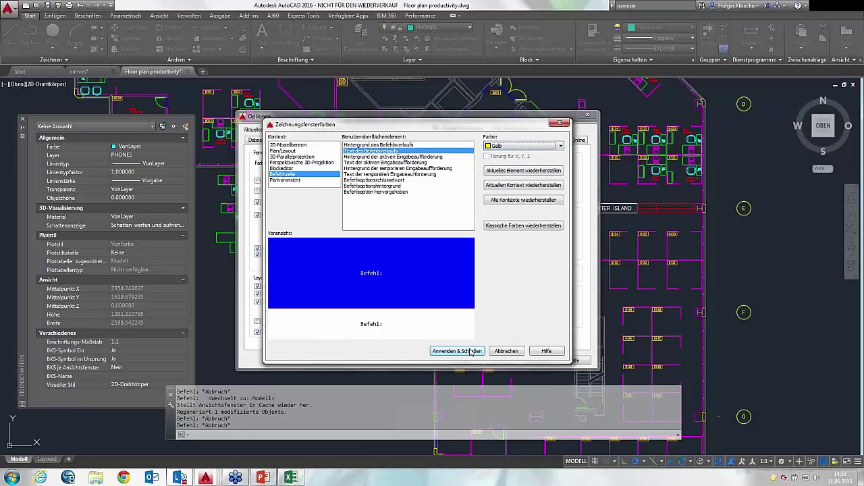
click(472, 352)
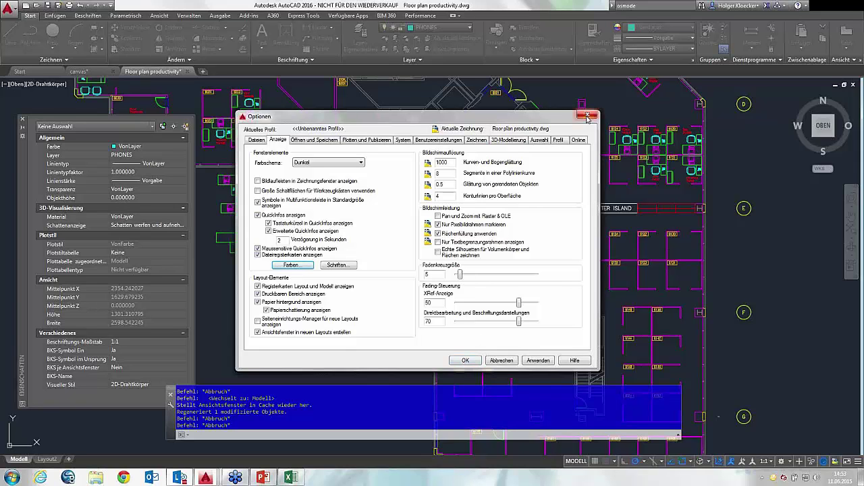
click(588, 116)
- Bring PowerPoint forward and advance to slide 10, 'Weitere Quellen'
middle_drag(338, 308, 312, 294)
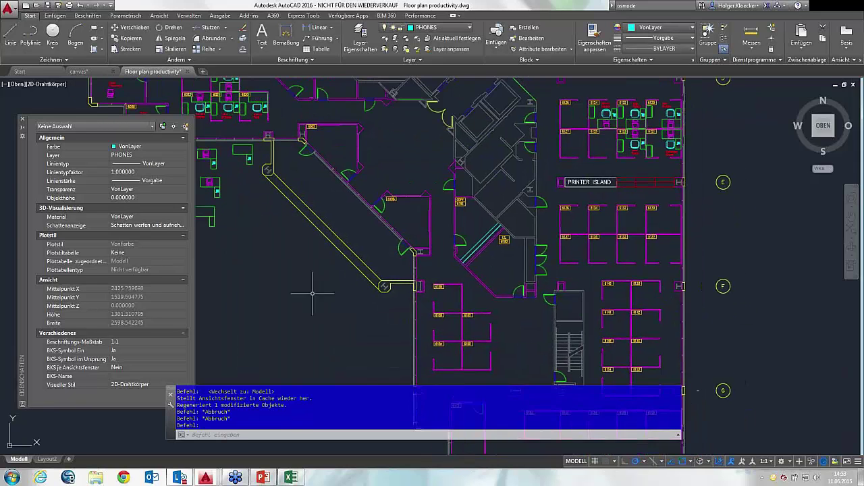
click(262, 477)
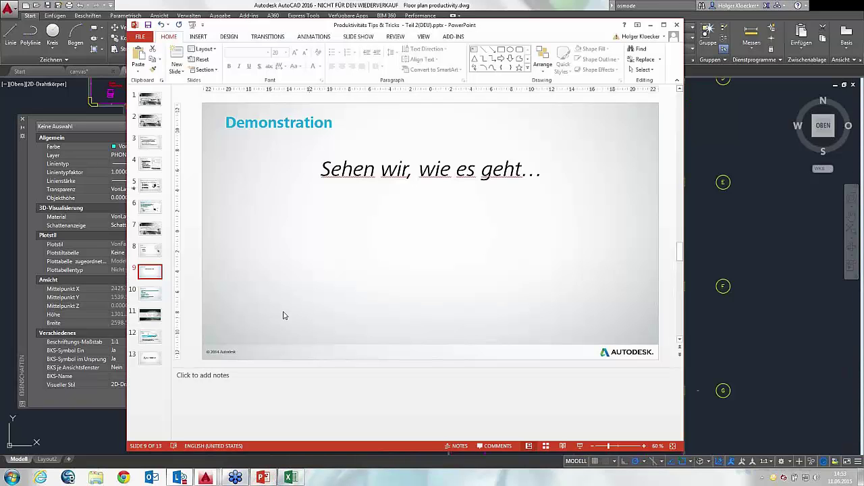
click(150, 294)
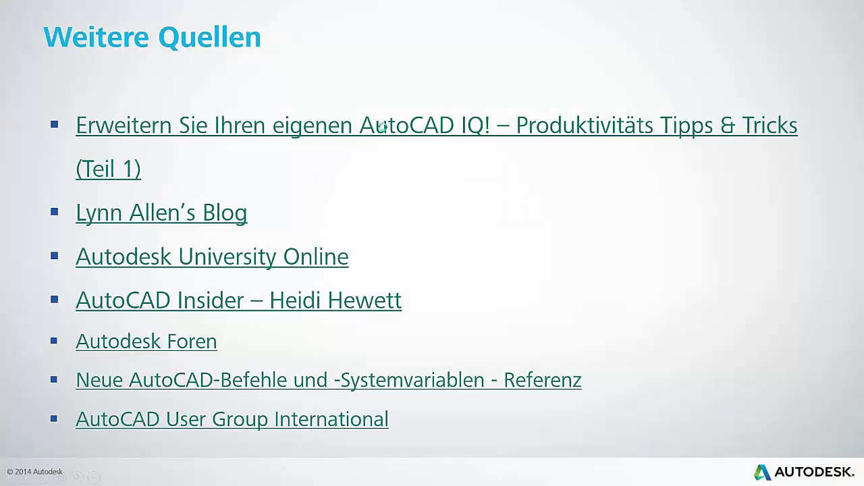
- Open the first resource link, the YouTube video 'Produktivitäts Tipps und Tricks', in Chrome
click(383, 130)
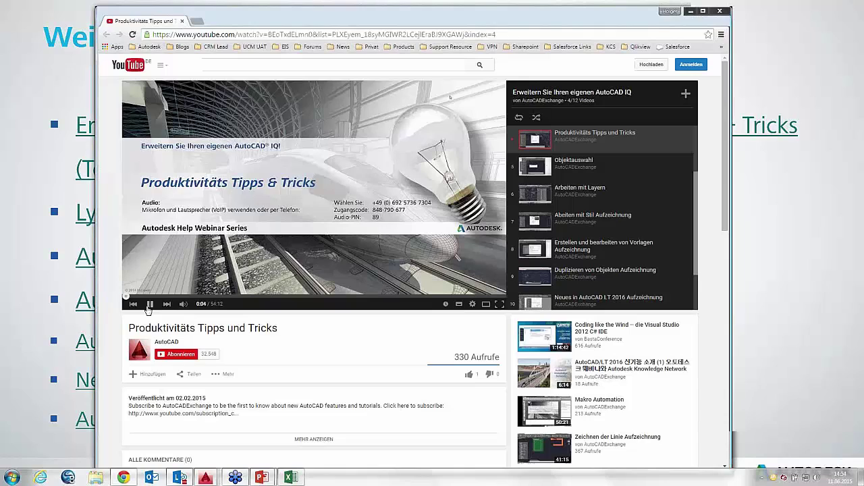
- Leave the browser video and return to the Weitere Quellen slide show
key(alt+Tab)
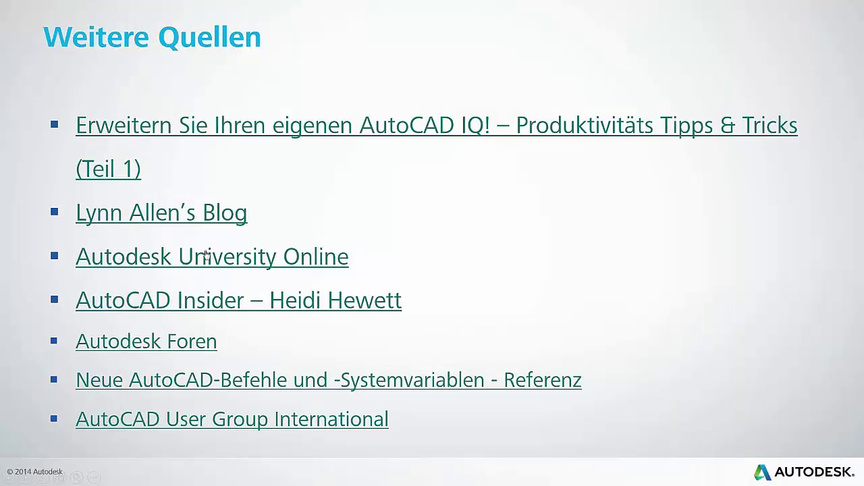